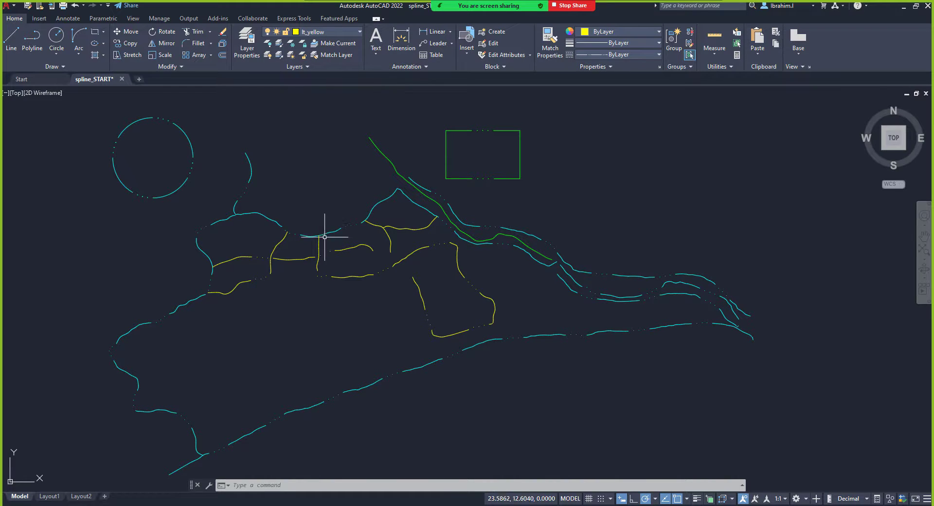
# Examine the dashed map linework and the green rectangle both in overview and close up.
pyautogui.scroll(-7, 323, 235)
pyautogui.scroll(5, 335, 248)
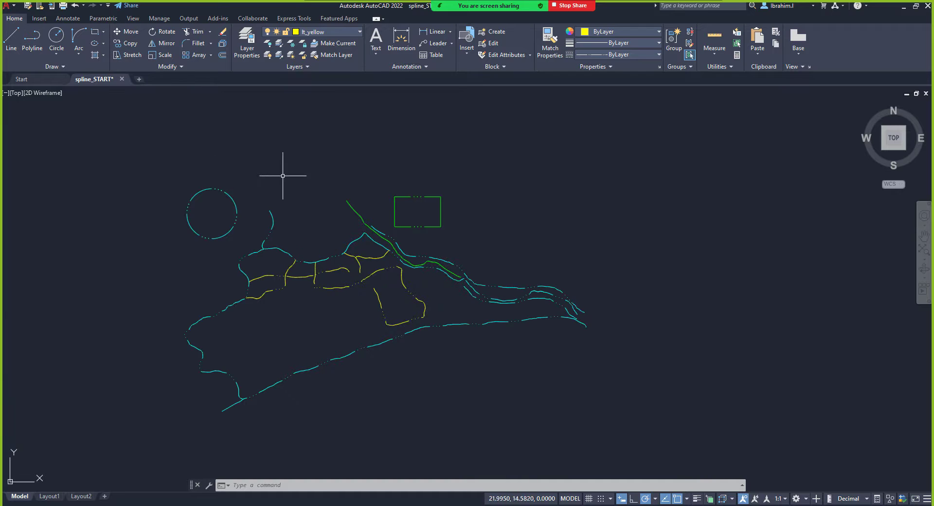
pyautogui.scroll(-2, 250, 202)
pyautogui.scroll(4, 262, 194)
pyautogui.scroll(-2, 265, 197)
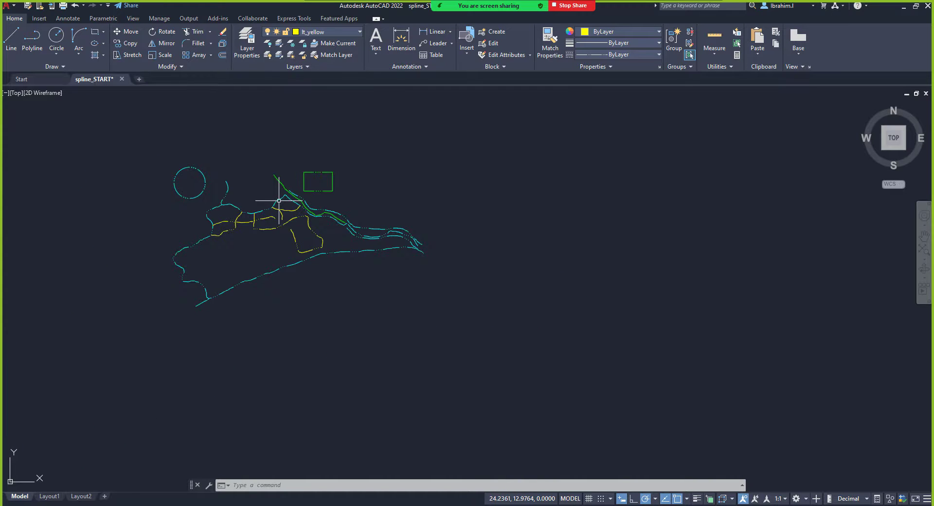
pyautogui.scroll(2, 338, 174)
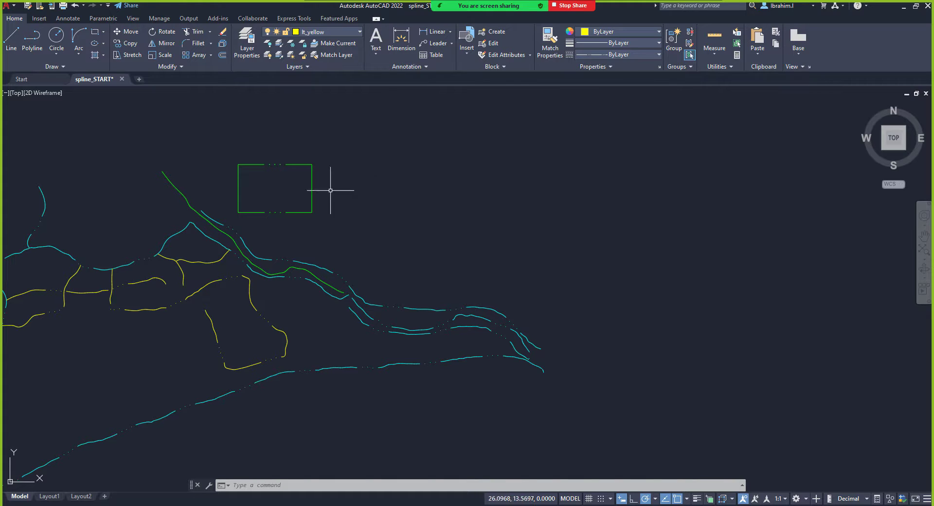
pyautogui.scroll(-2, 540, 343)
pyautogui.scroll(2, 388, 315)
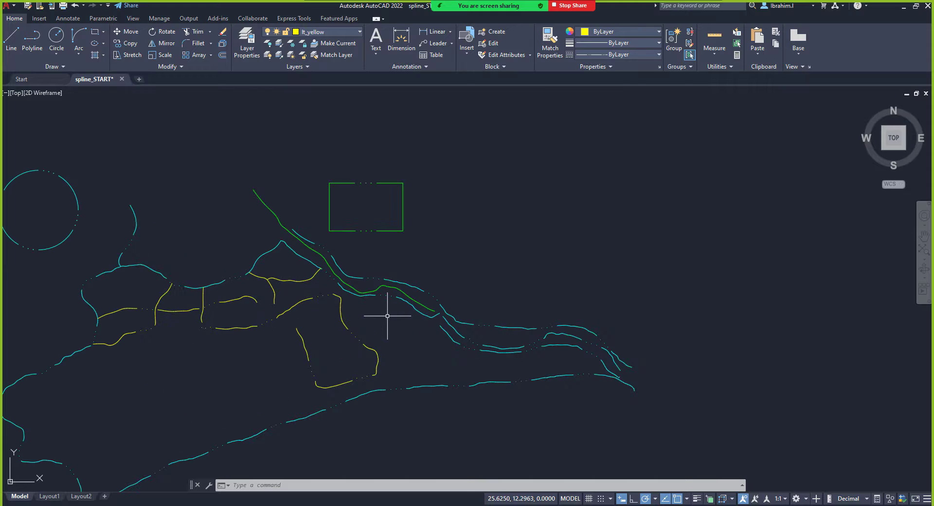
pyautogui.scroll(2, 361, 222)
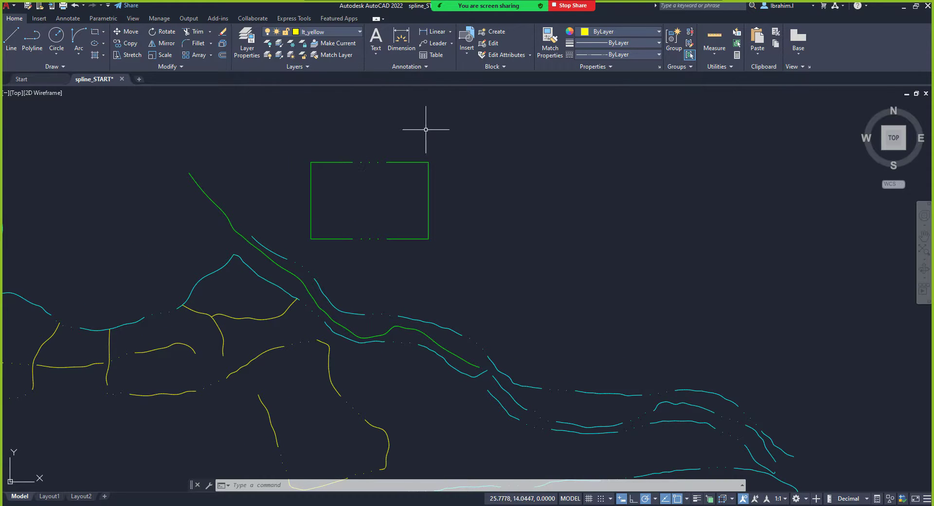
pyautogui.scroll(2, 335, 182)
pyautogui.scroll(-2, 282, 225)
pyautogui.scroll(2, 299, 185)
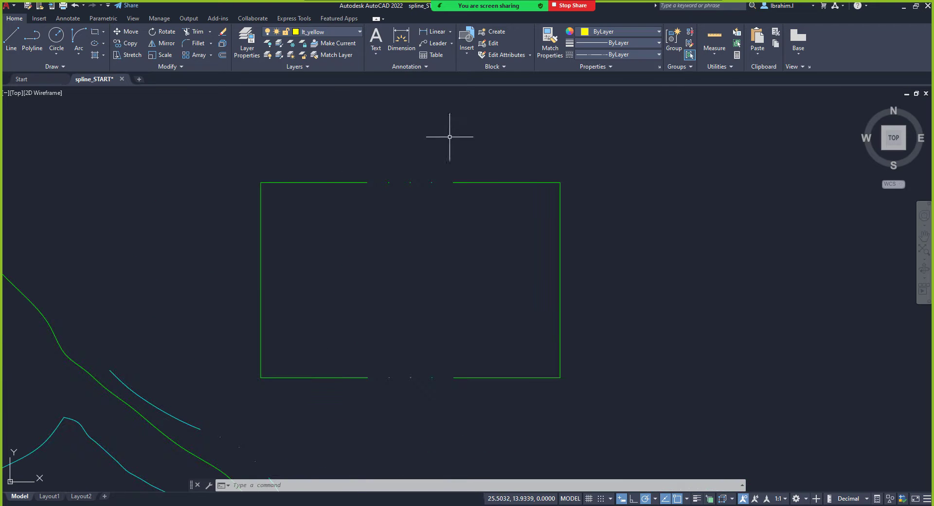
pyautogui.scroll(-5, 298, 199)
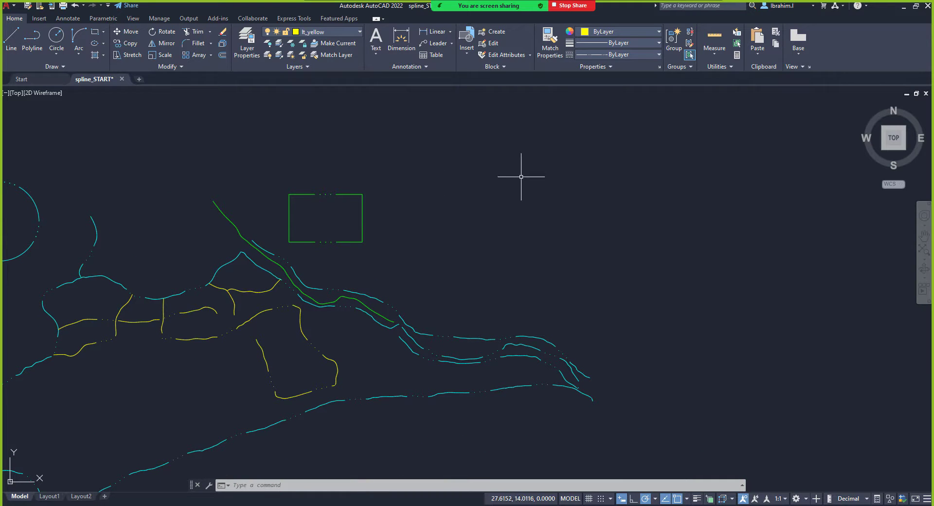
# Start a multiline text object and define its bounding box in the empty area west of the map linework.
pyautogui.scroll(-5, 524, 190)
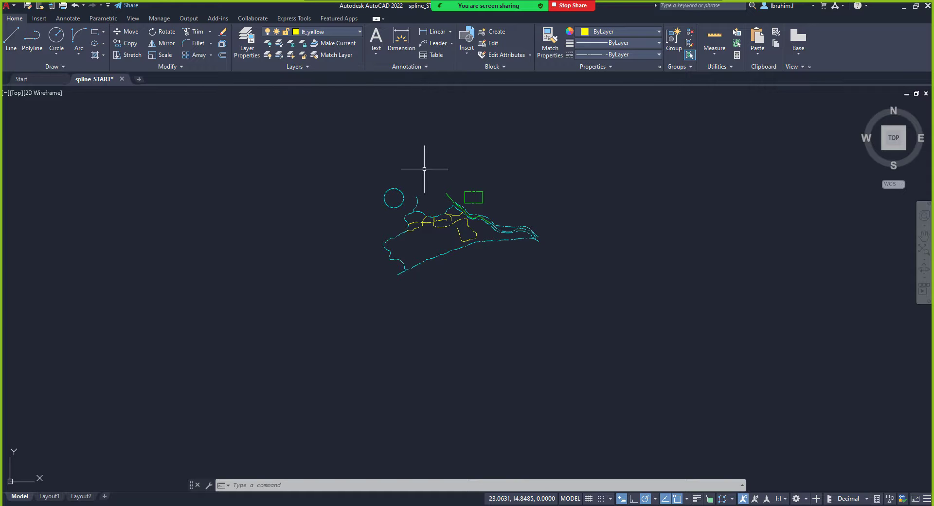
pyautogui.click(379, 53)
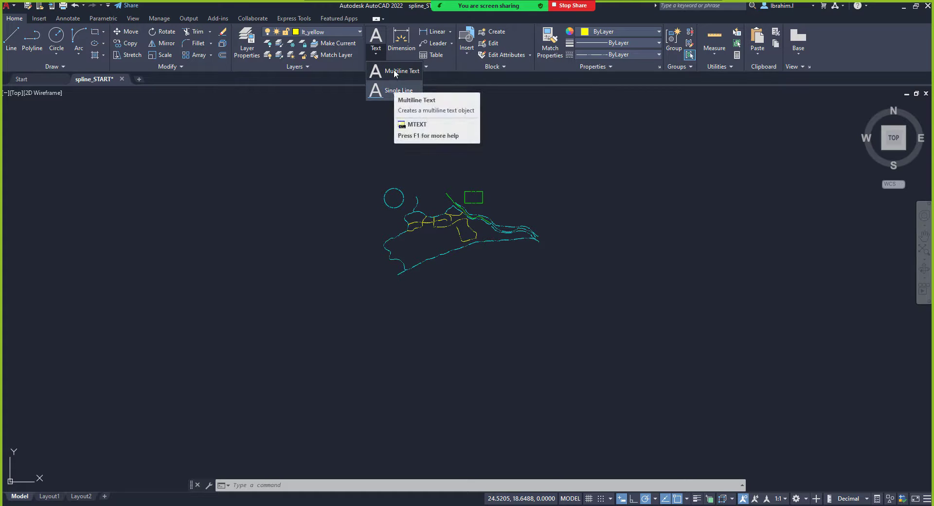
pyautogui.click(394, 72)
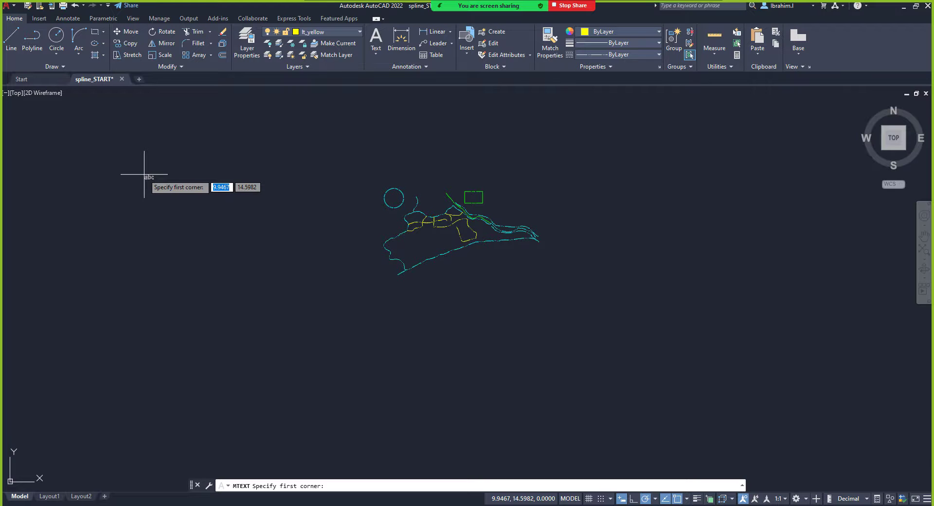
pyautogui.click(122, 154)
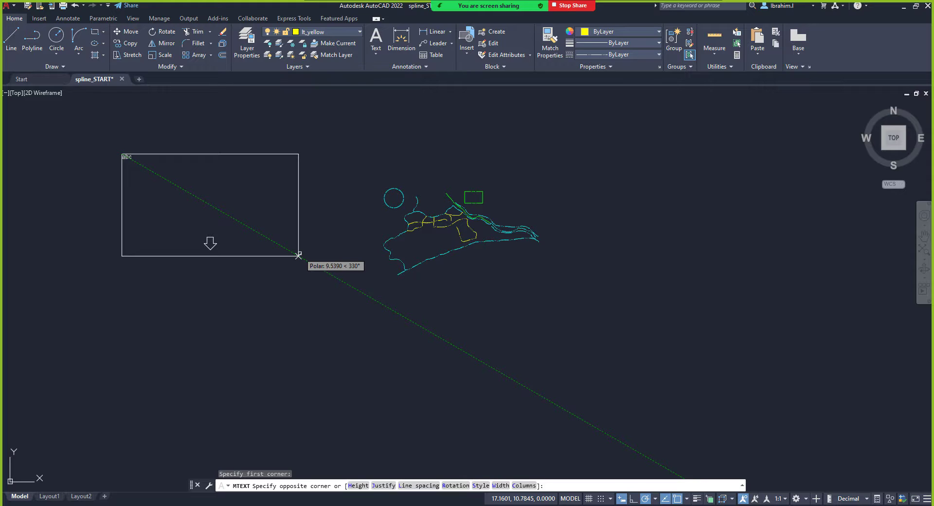
pyautogui.click(297, 244)
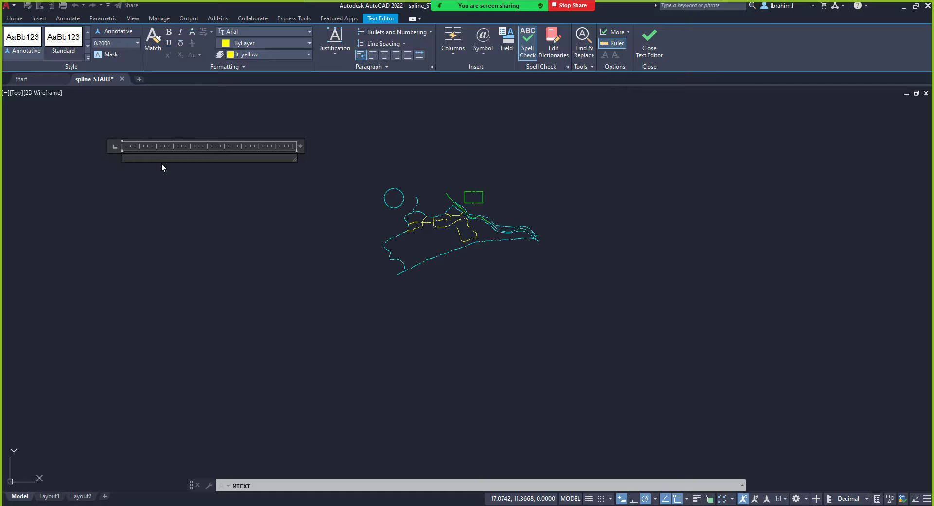
# Enter the text lines "Day 4 - AutoCAD Class", "shivisdivsdo", "aaviohvihdv", "svihdiovjdosvkdvpk" and "avknaivovjaojva".
pyautogui.write('Day 4 - AutoCAD Class')
pyautogui.press('Return')
pyautogui.write('shivisdivsdo')
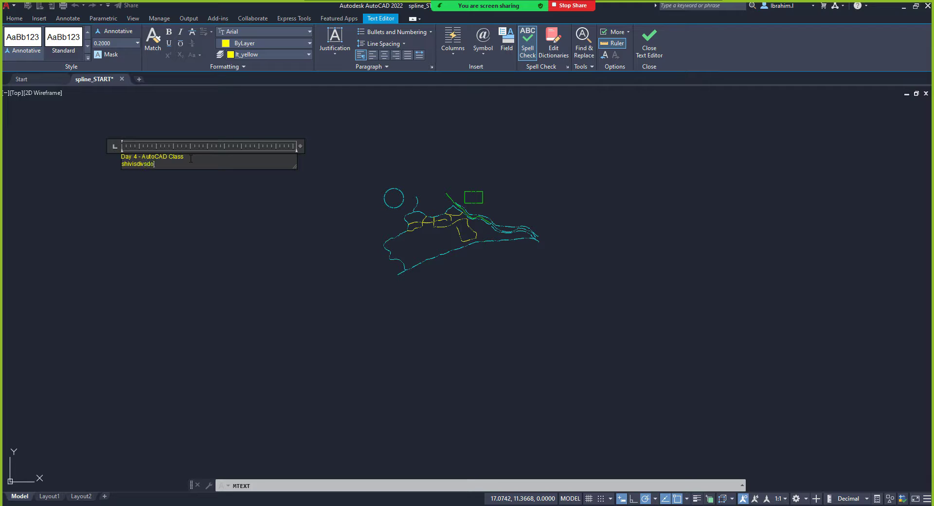
pyautogui.press('Return')
pyautogui.write('aaviohvihdv')
pyautogui.press('Return')
pyautogui.write('s')
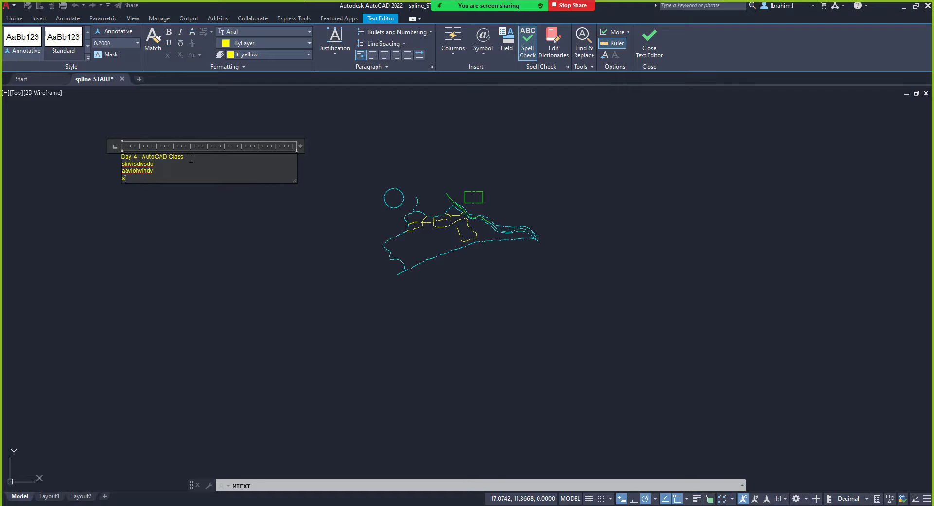
pyautogui.write('vihdiovjdosvkdvpk')
pyautogui.press('Return')
pyautogui.write('avknaivovjaojva')
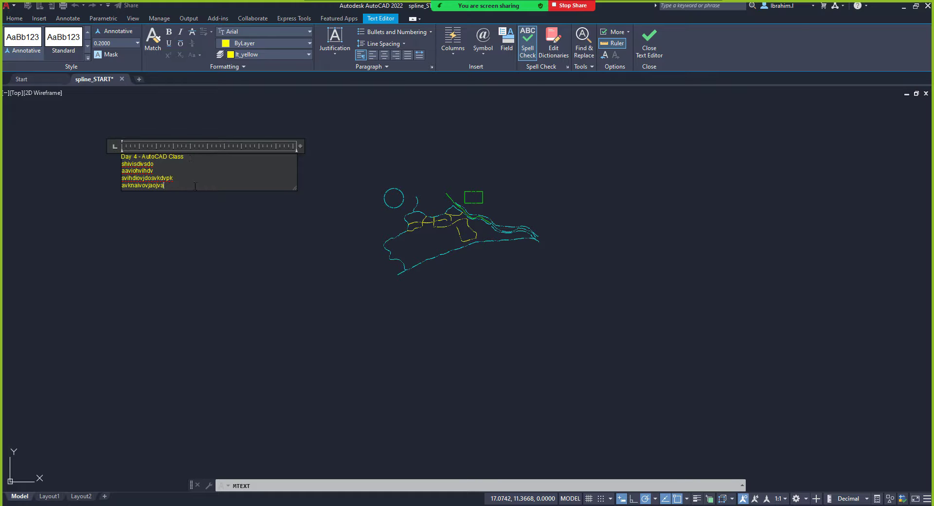
# Try a text height of 1 without selecting the text, and open the font choices briefly.
pyautogui.scroll(4, 156, 168)
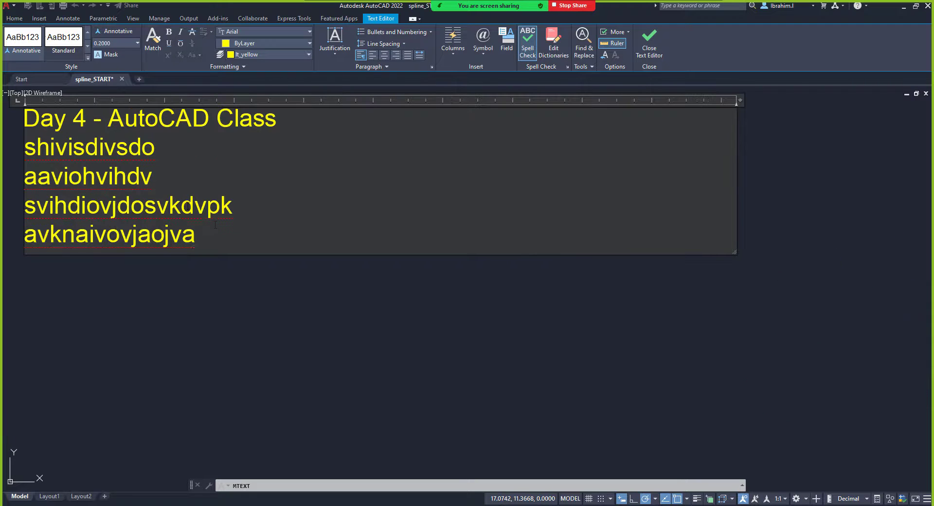
pyautogui.scroll(-4, 275, 234)
pyautogui.scroll(3, 325, 224)
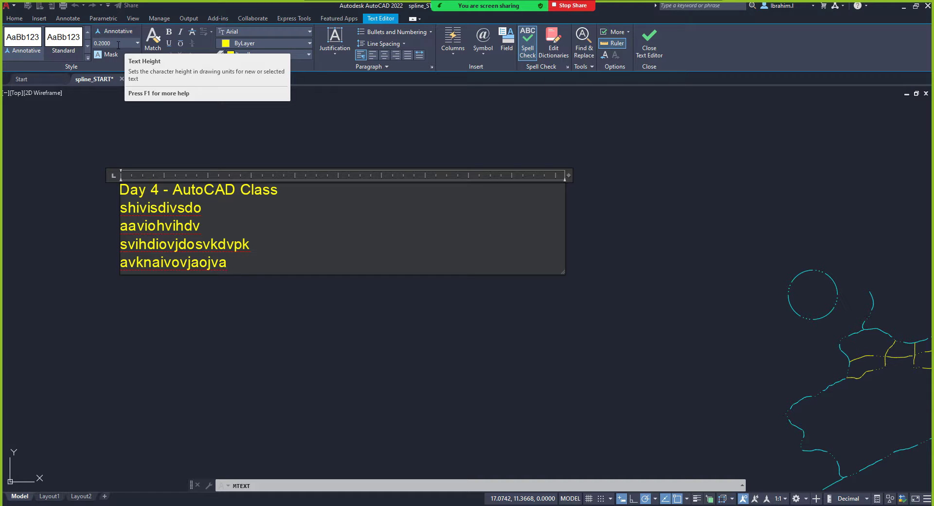
pyautogui.moveTo(111, 47); pyautogui.dragTo(93, 44)
pyautogui.write('1')
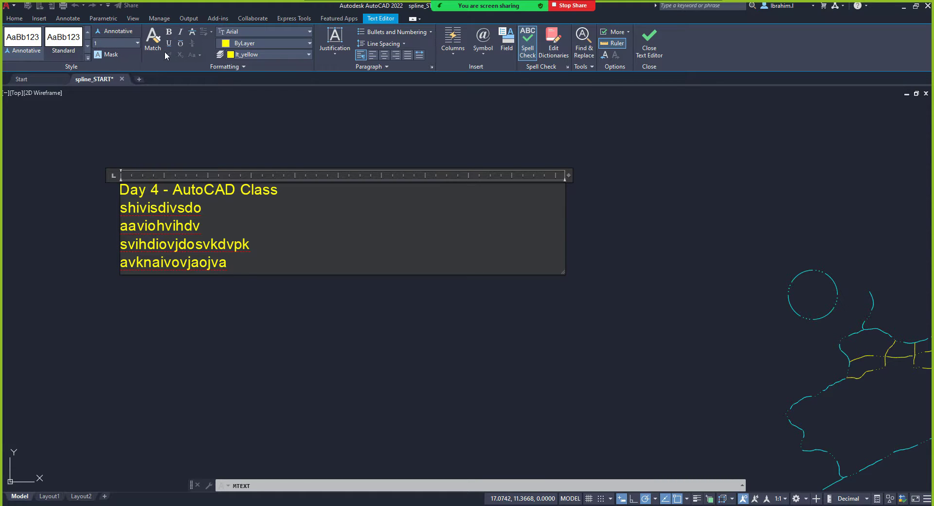
pyautogui.click(261, 30)
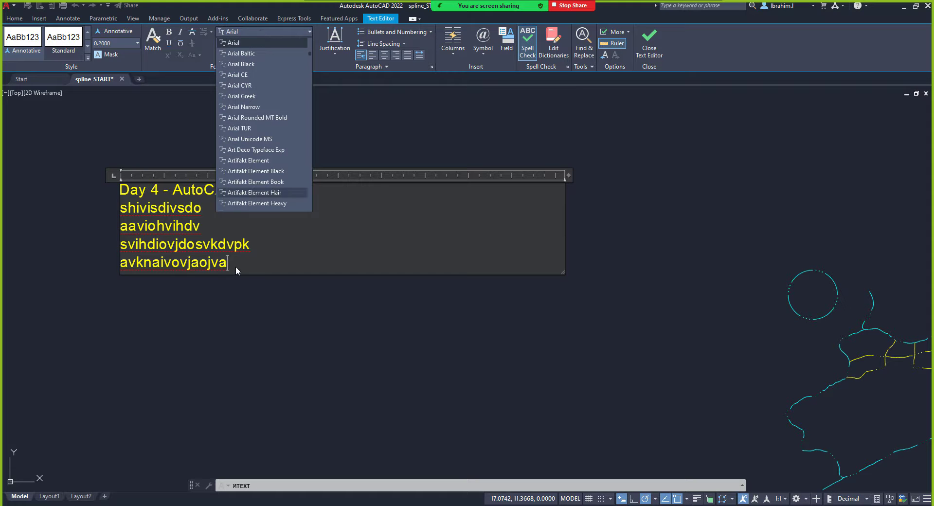
pyautogui.click(235, 267)
# Select all five lines of the multiline text and set their text height to 1.
pyautogui.moveTo(181, 246); pyautogui.dragTo(88, 178)
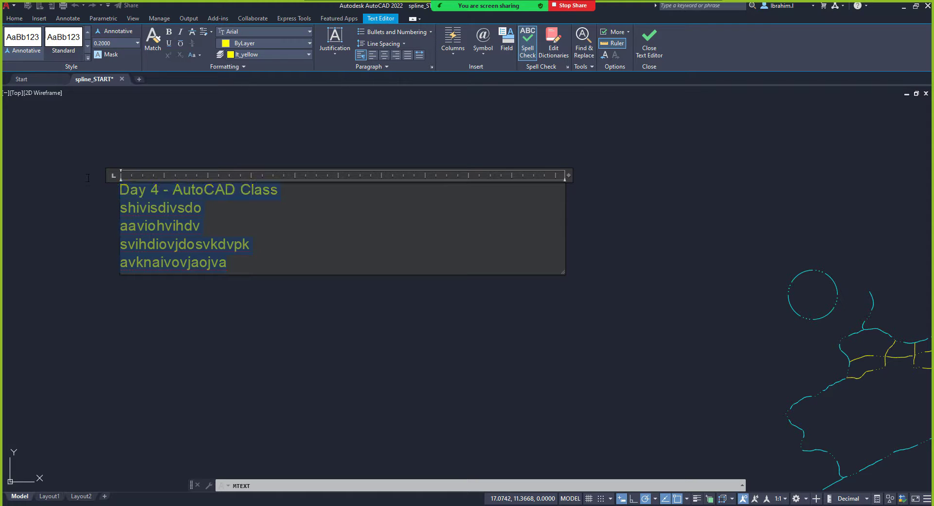
pyautogui.click(133, 43)
pyautogui.click(138, 43)
pyautogui.click(127, 45)
pyautogui.write('1')
pyautogui.click(267, 30)
pyautogui.click(116, 45)
pyautogui.moveTo(116, 45); pyautogui.dragTo(25, 57)
pyautogui.write('1')
pyautogui.press('Return')
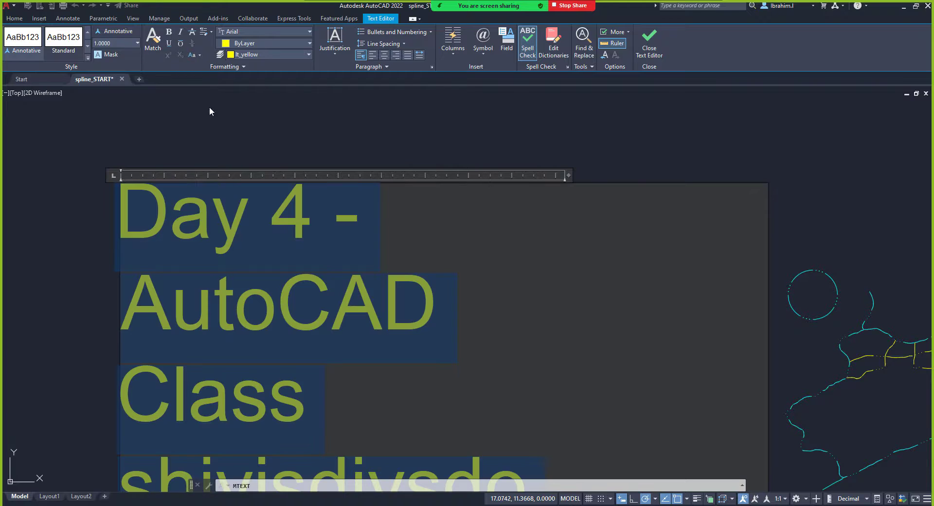
# Try bold, underline, italic and strikethrough on the selected text, switching each one off again.
pyautogui.scroll(-6, 285, 258)
pyautogui.scroll(5, 310, 301)
pyautogui.scroll(-4, 309, 300)
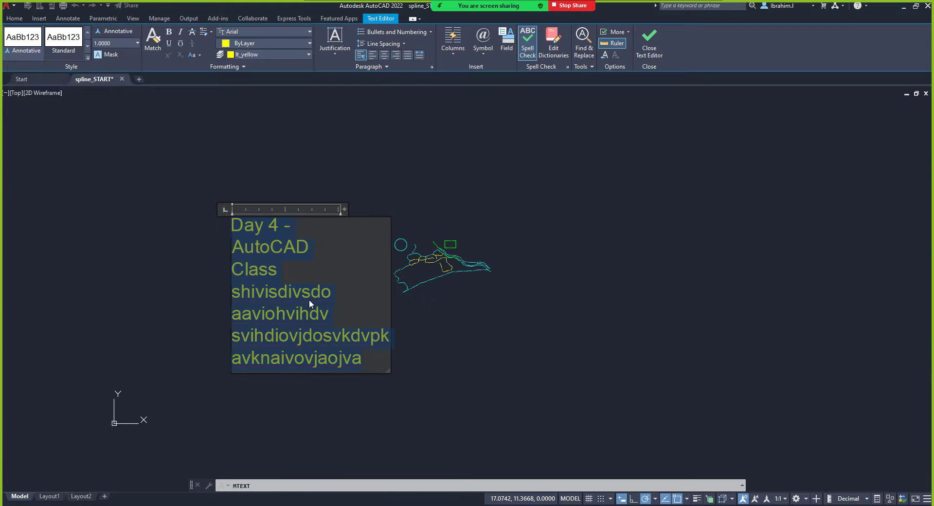
pyautogui.scroll(2, 309, 299)
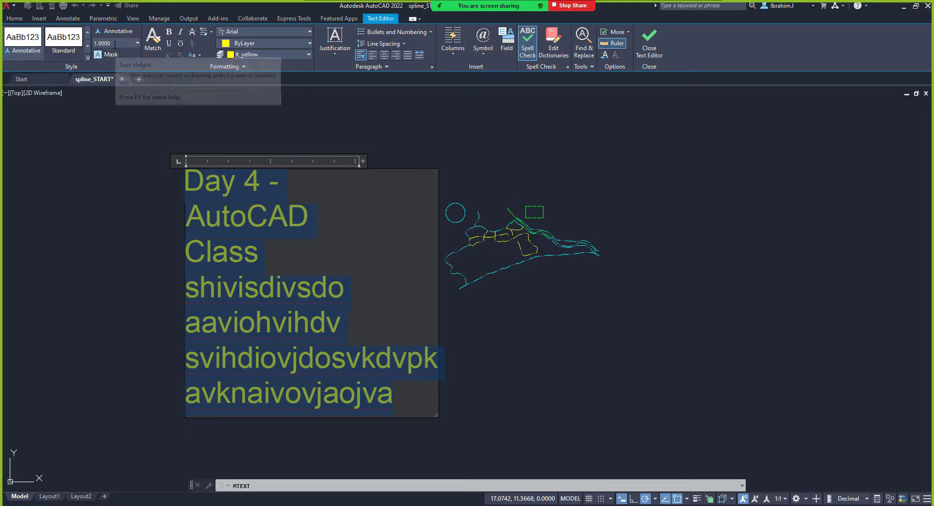
pyautogui.click(170, 31)
pyautogui.click(169, 32)
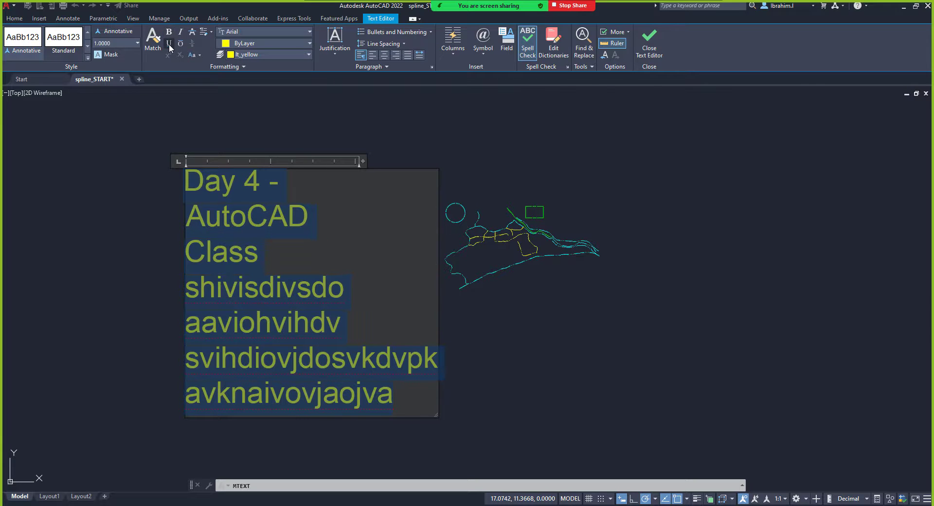
pyautogui.click(170, 44)
pyautogui.click(170, 45)
pyautogui.click(179, 32)
pyautogui.click(181, 31)
pyautogui.click(192, 33)
pyautogui.click(192, 35)
# Try converting the selected text to lowercase, and undo the case change.
pyautogui.click(199, 55)
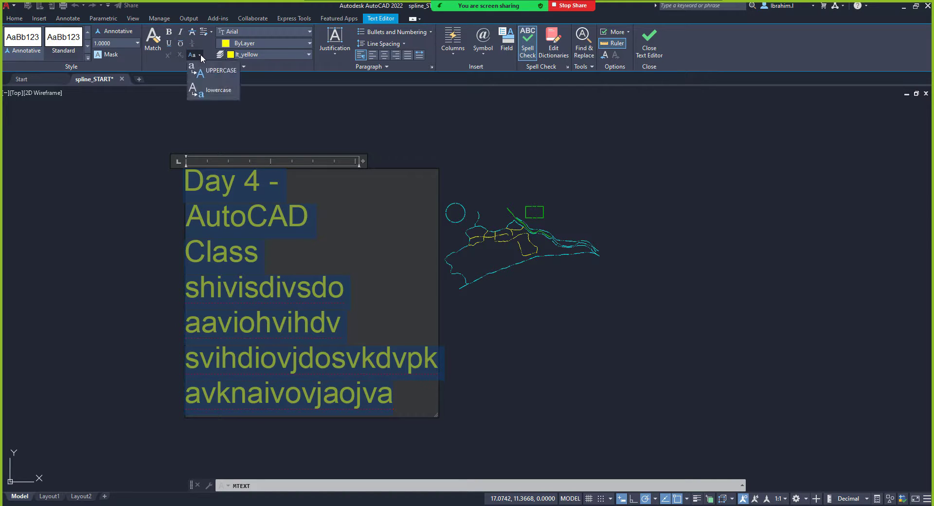
pyautogui.click(217, 91)
pyautogui.hotkey('ctrl', 'z')
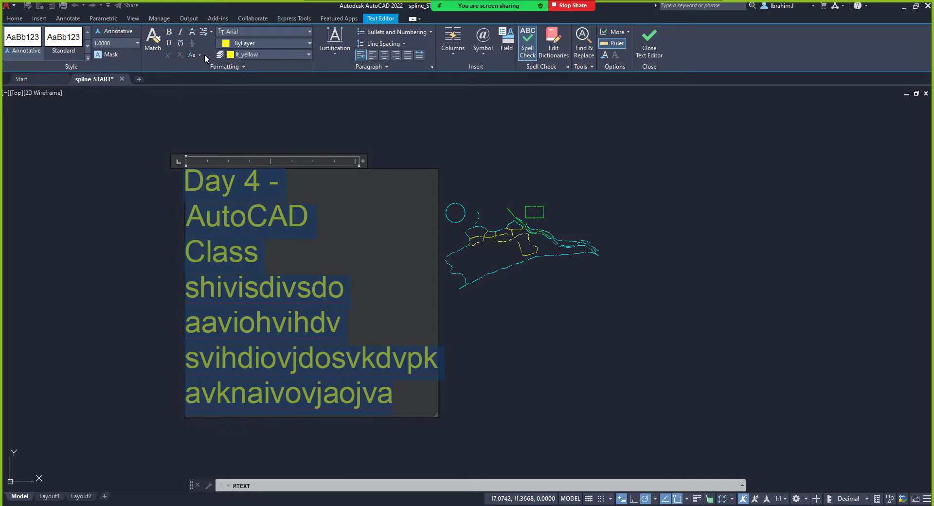
# Change the font of the selected text to Arial TUR.
pyautogui.click(258, 31)
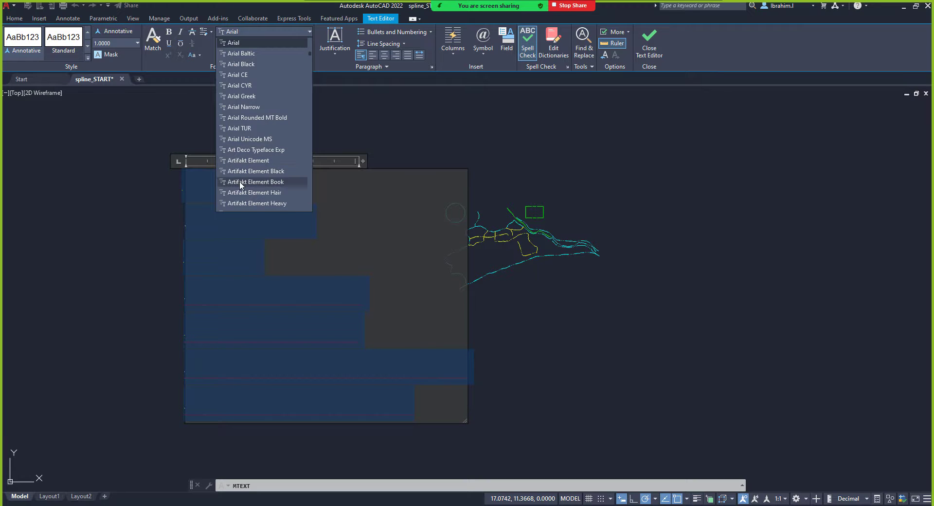
pyautogui.click(249, 128)
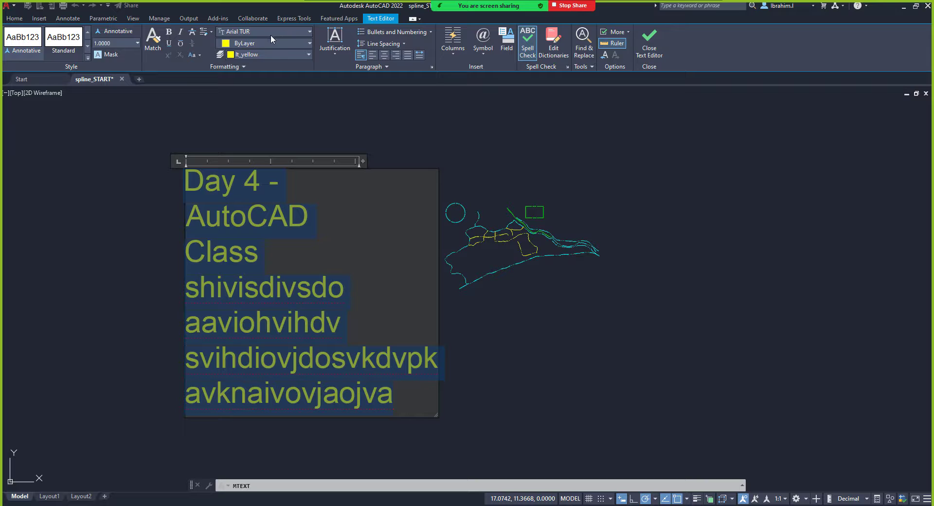
# Review the justification options and the bullets and numbering options for the selected text without applying any.
pyautogui.click(339, 55)
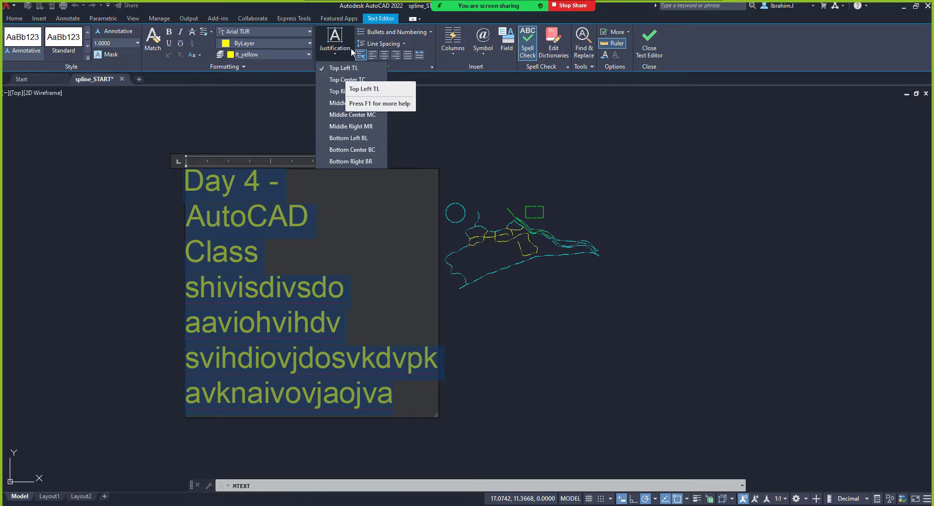
pyautogui.click(359, 31)
pyautogui.click(358, 31)
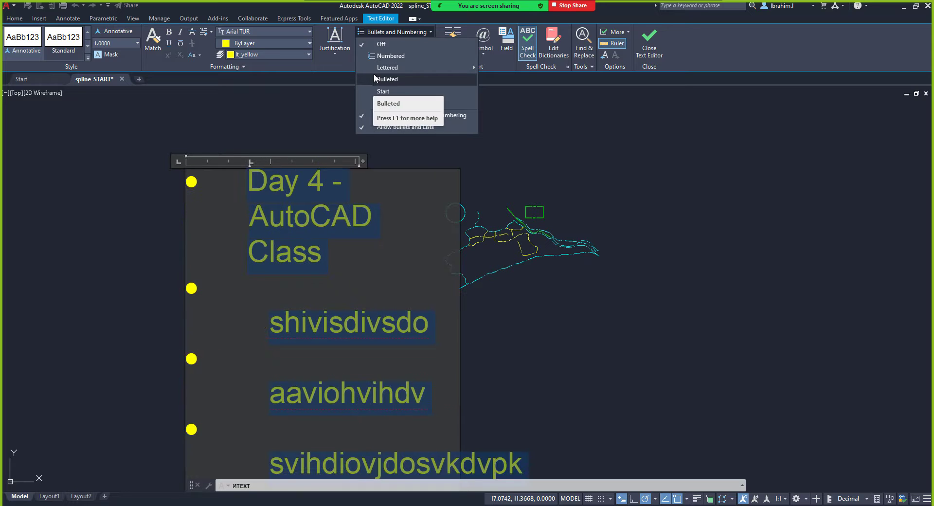
pyautogui.click(738, 53)
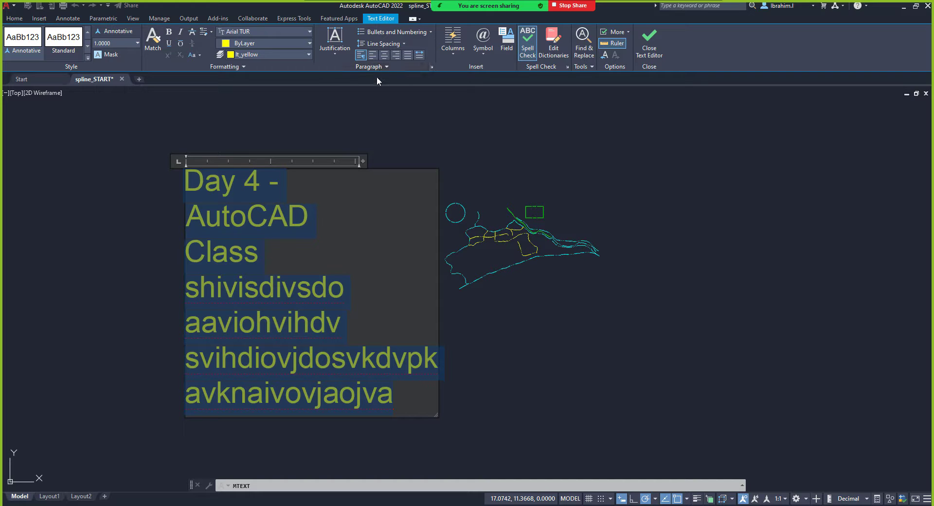
# Try inserting the Electrical Phase symbol over the selected text, and undo the insertion.
pyautogui.click(486, 54)
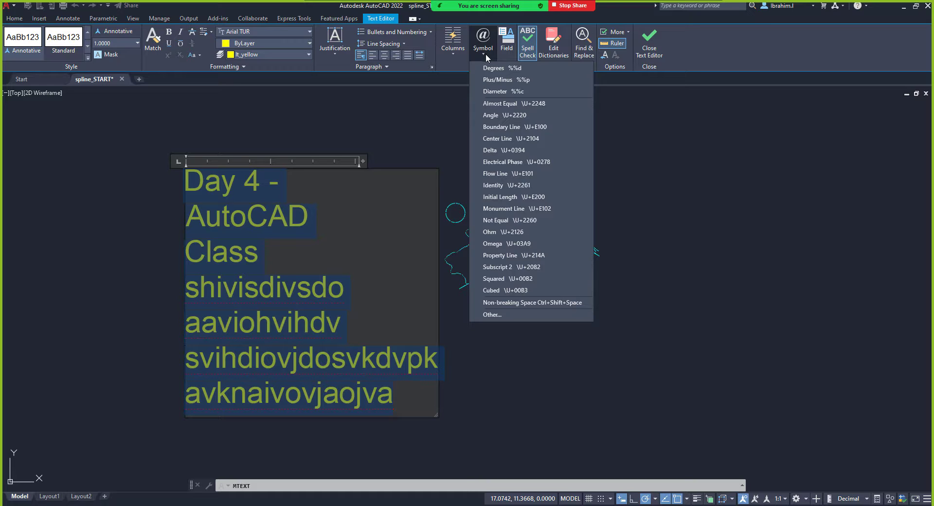
pyautogui.click(504, 162)
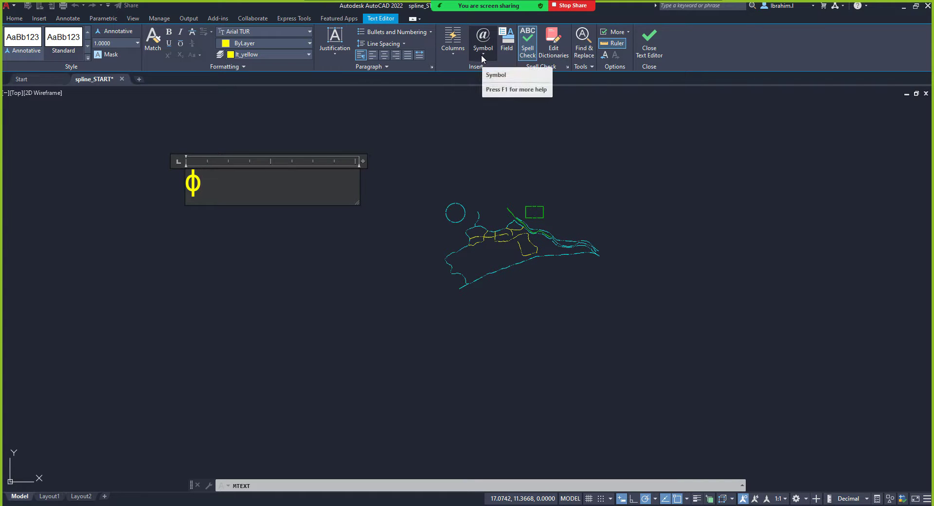
pyautogui.hotkey('ctrl', 'z')
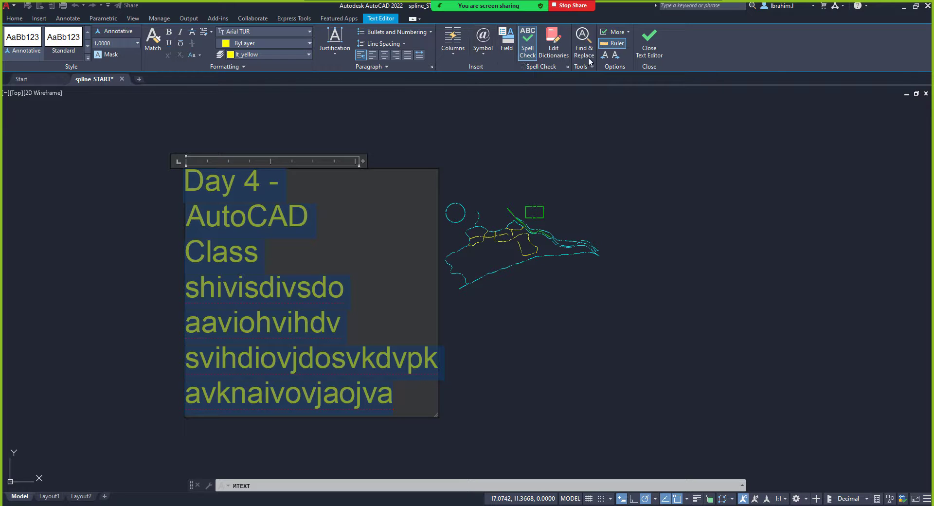
# Finish editing the multiline text and close the text editor.
pyautogui.click(650, 48)
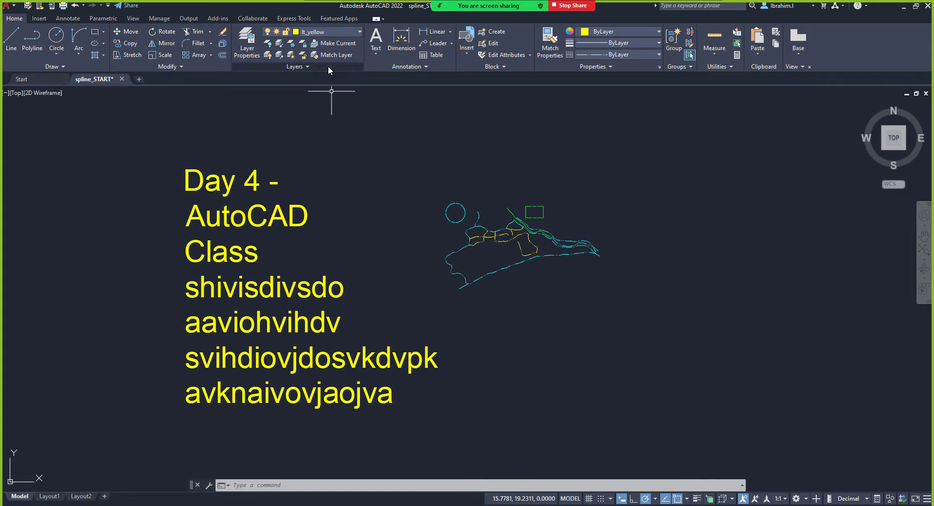
pyautogui.click(334, 32)
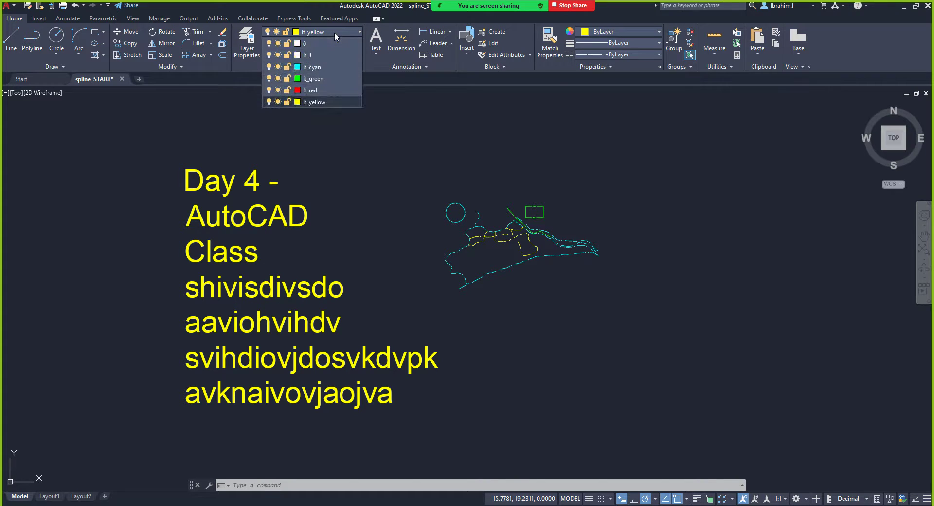
pyautogui.click(335, 32)
pyautogui.click(335, 33)
pyautogui.click(334, 33)
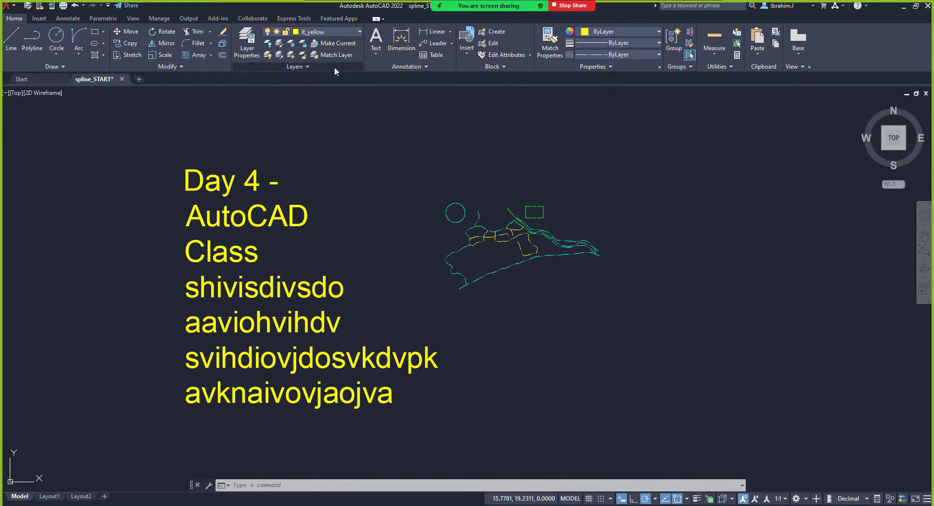
# Replace the four filler lines below "Class" in the multiline text with "ioCHS KA PK" and close the text editor.
pyautogui.click(253, 223)
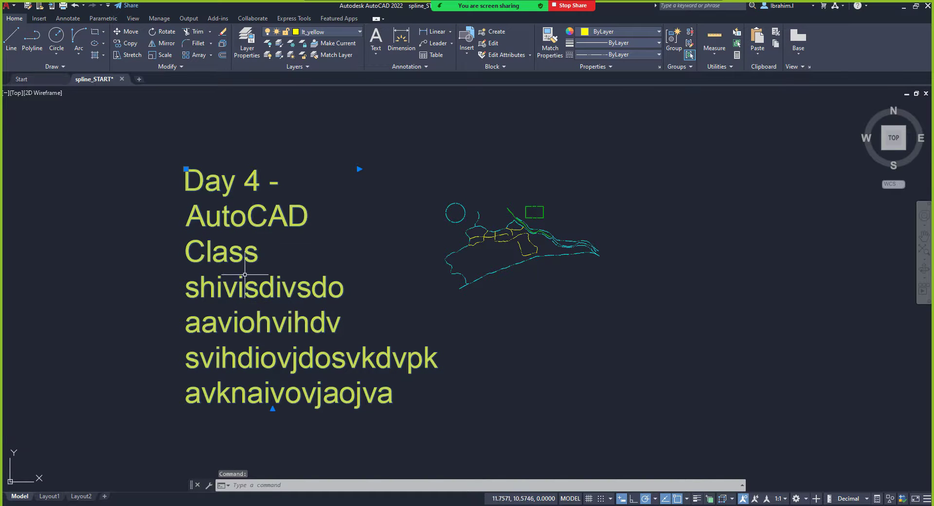
pyautogui.doubleClick(263, 293)
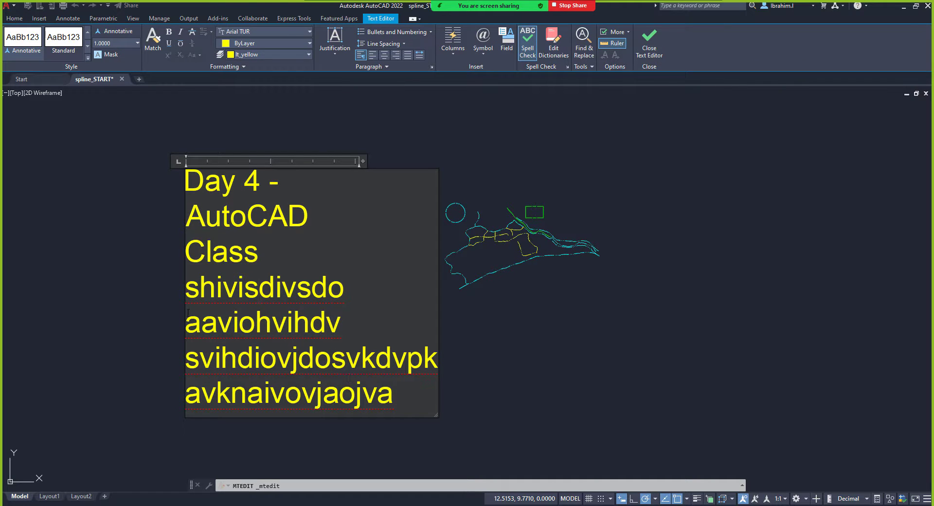
pyautogui.moveTo(185, 288); pyautogui.dragTo(483, 434)
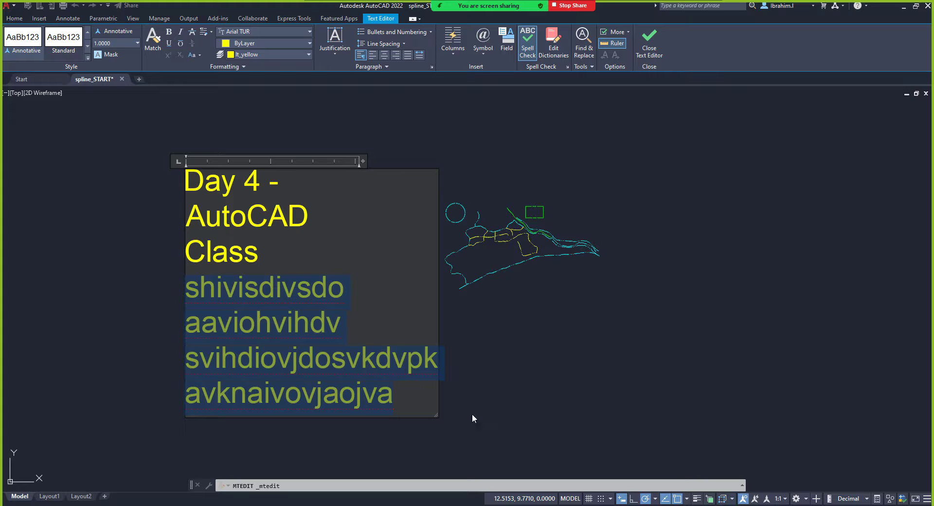
pyautogui.write('ioCHS KA PK')
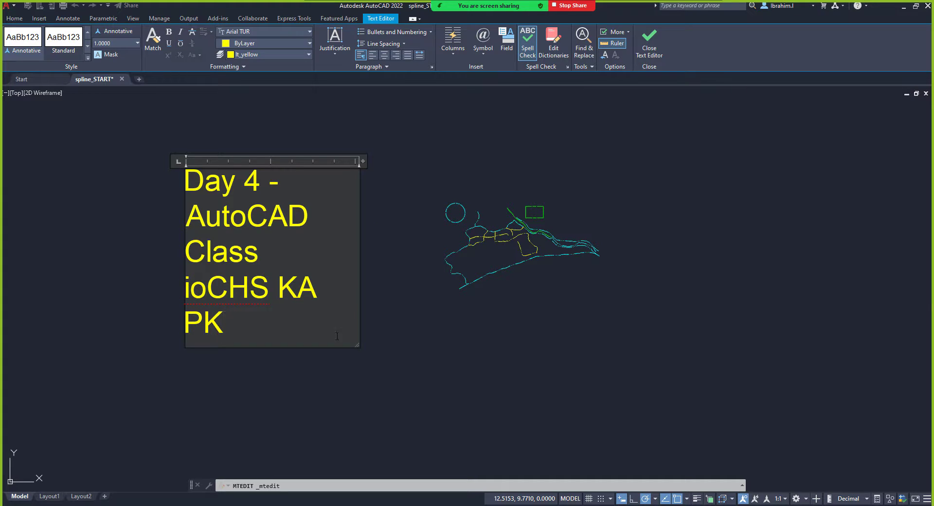
pyautogui.click(371, 335)
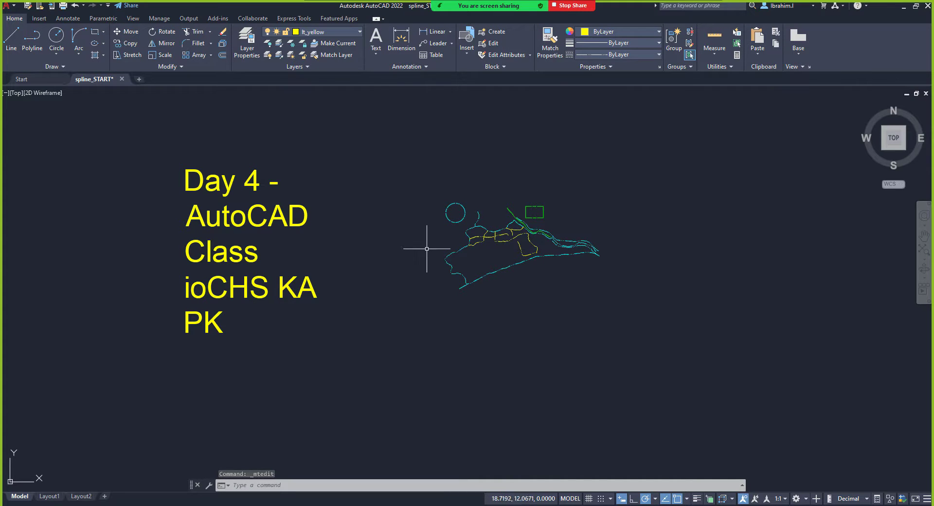
pyautogui.click(378, 54)
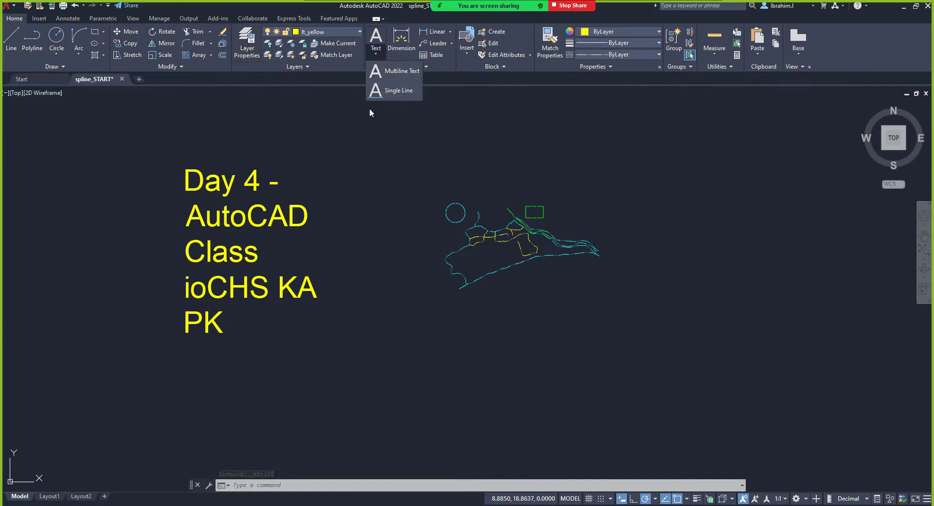
pyautogui.click(390, 90)
pyautogui.scroll(-3, 167, 340)
pyautogui.scroll(5, 163, 375)
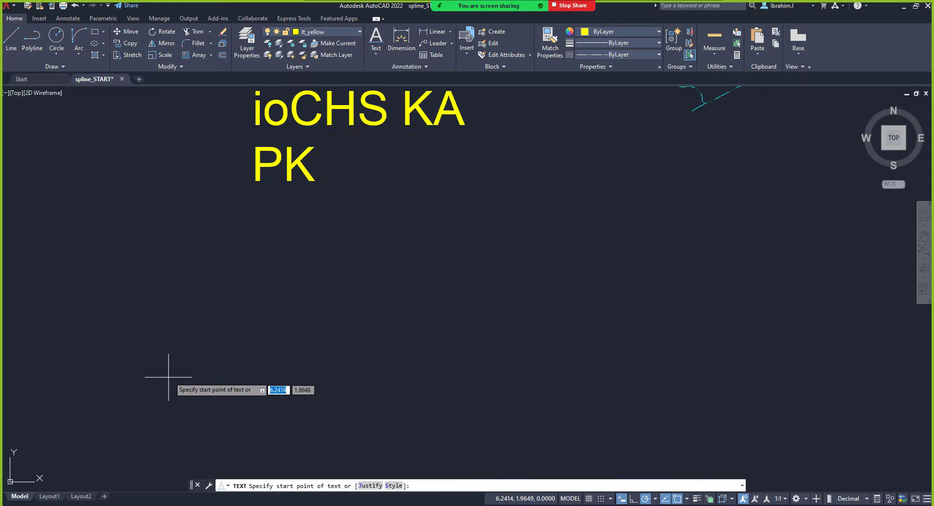
pyautogui.scroll(-3, 192, 314)
pyautogui.scroll(2, 210, 312)
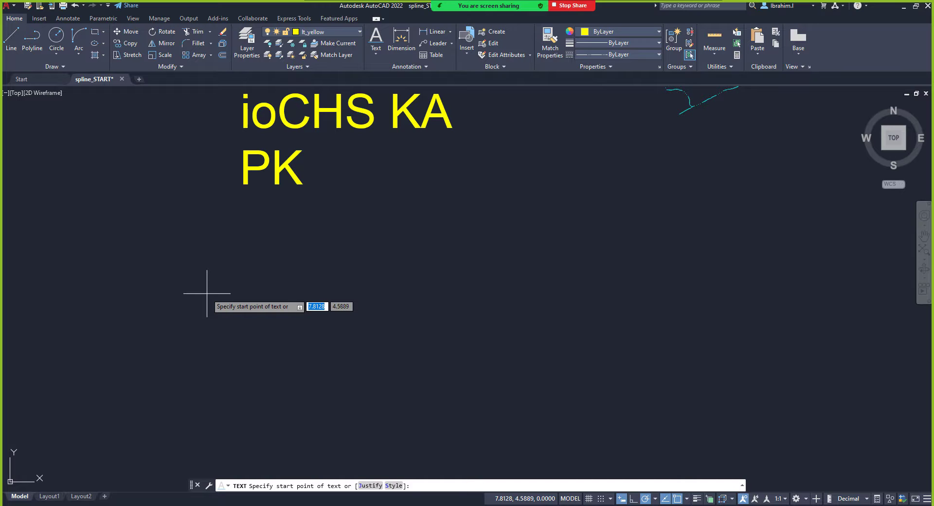
pyautogui.click(376, 53)
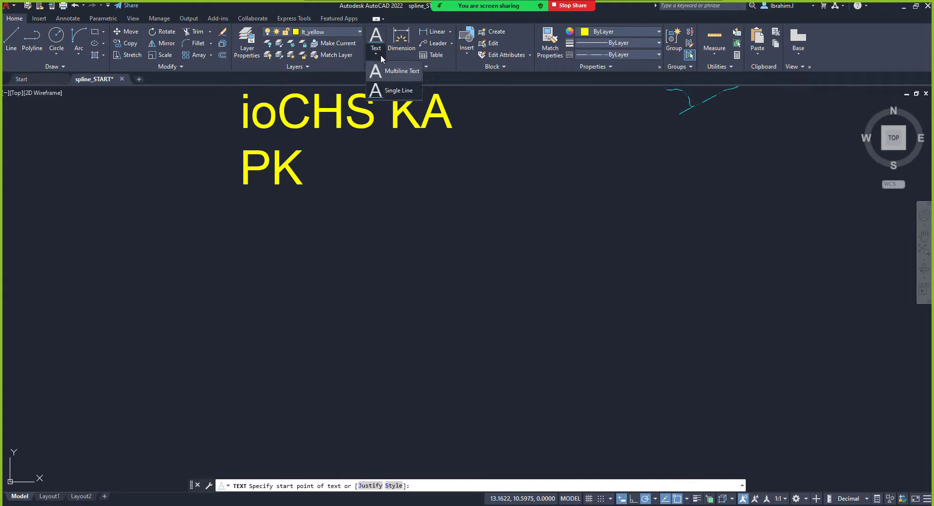
pyautogui.click(384, 91)
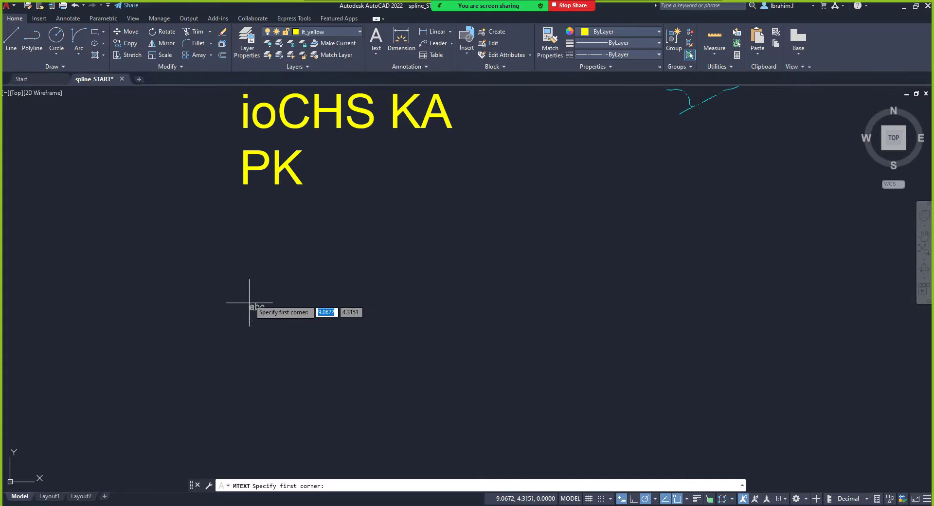
pyautogui.click(377, 55)
pyautogui.click(381, 93)
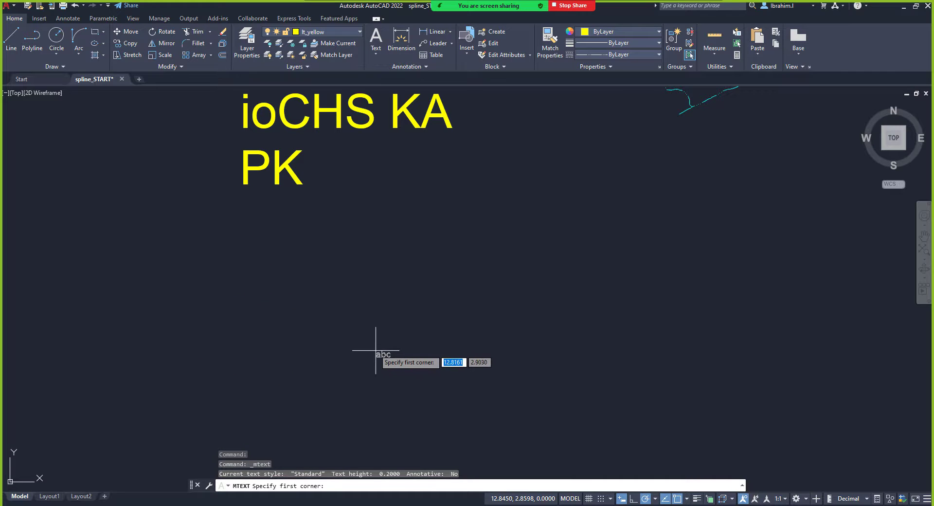
# Place left-justified single-line text below the multiline text, with a height of 0.2 and a rotation of 0.
pyautogui.click(374, 53)
pyautogui.click(381, 89)
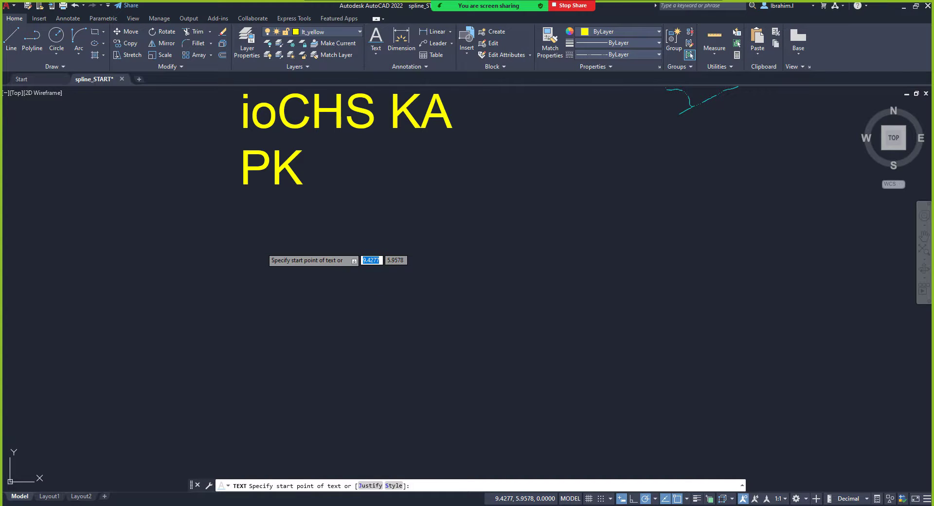
pyautogui.rightClick(262, 253)
pyautogui.click(284, 309)
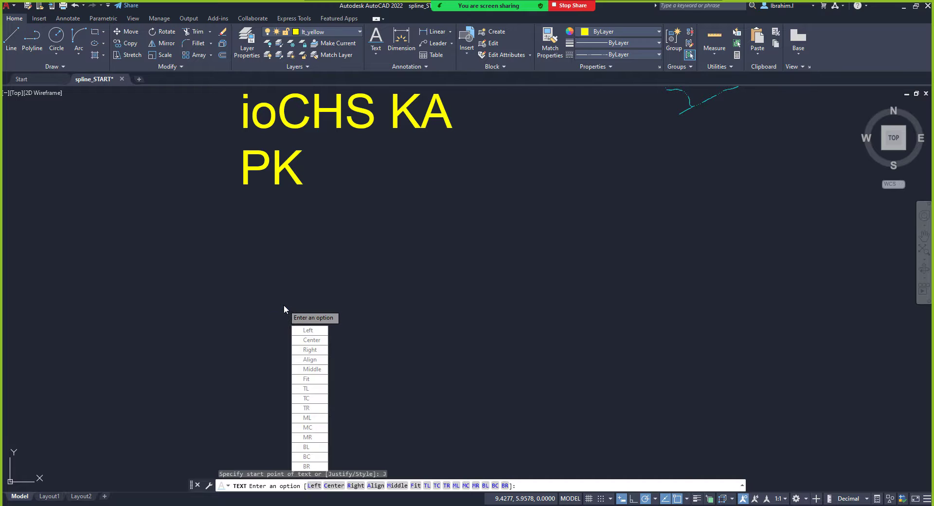
pyautogui.click(304, 331)
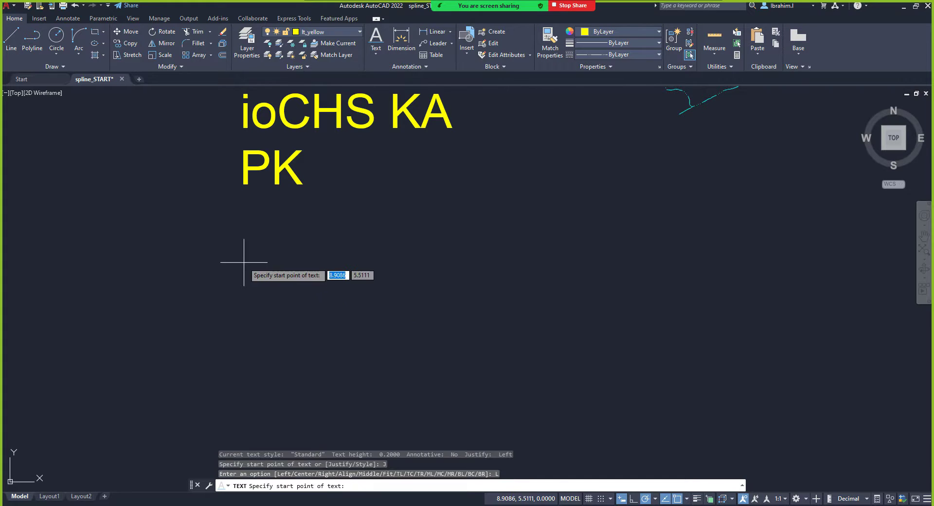
pyautogui.press('Return')
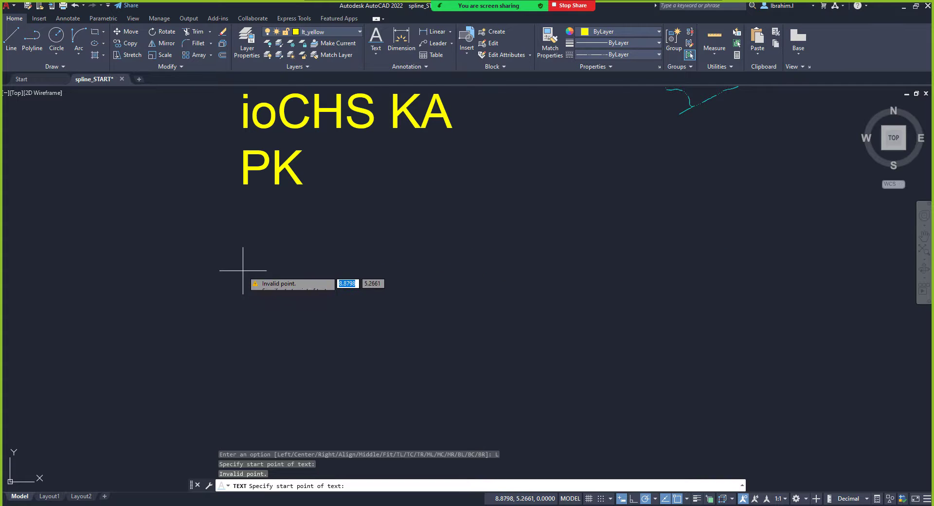
pyautogui.click(351, 270)
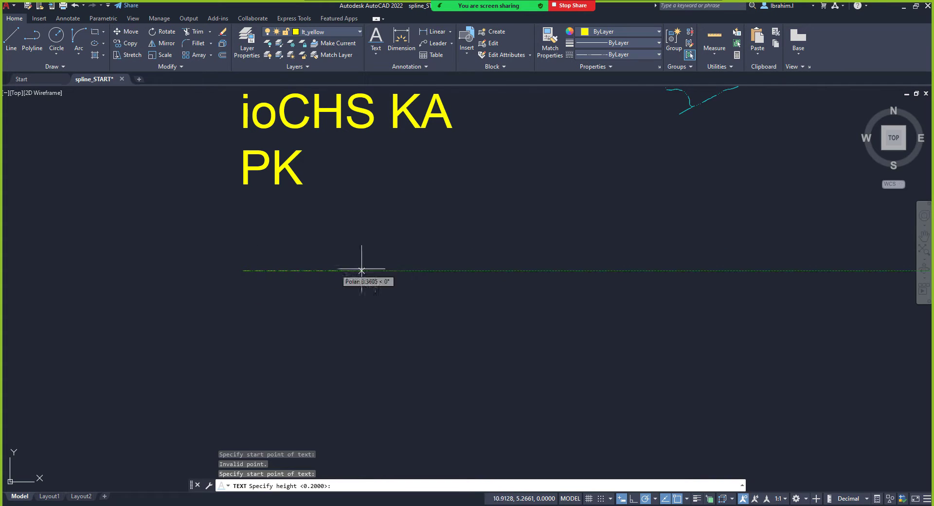
pyautogui.click(425, 270)
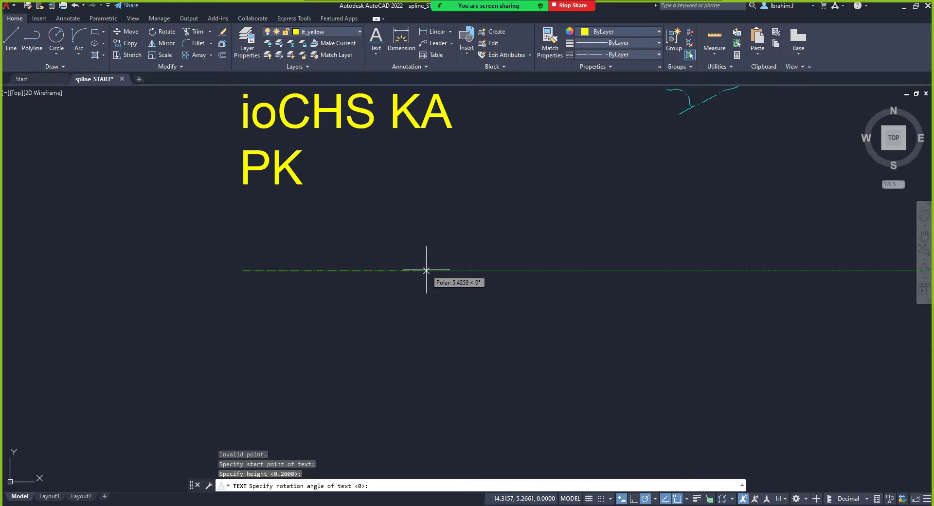
pyautogui.click(426, 271)
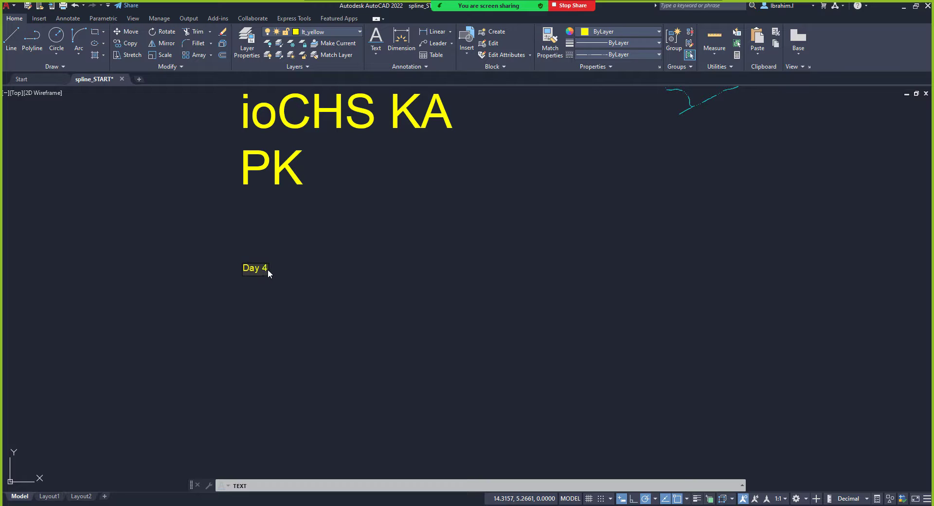
# Enter "Day 4 - AutoCAD Basic Training" as the first line of the single-line text.
pyautogui.write('tt')
pyautogui.write('o ')
pyautogui.write('CAD')
pyautogui.write(' Basic')
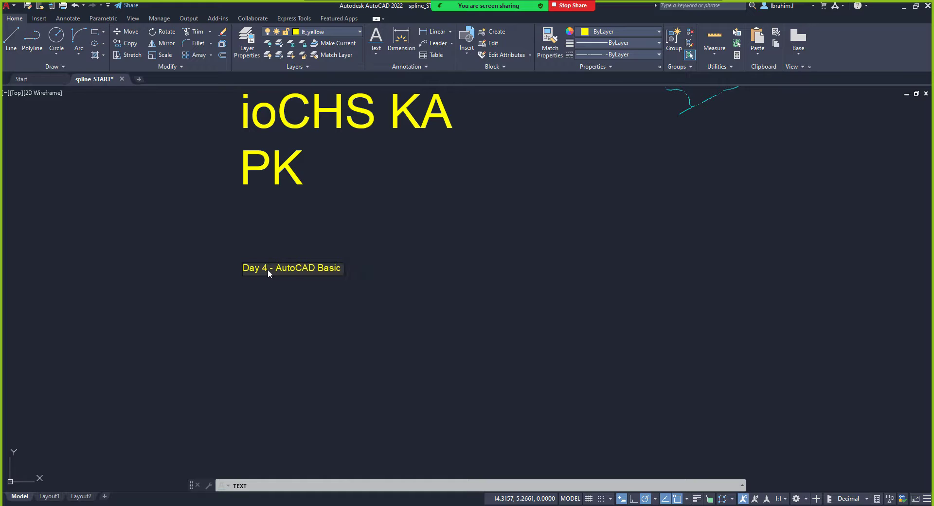
pyautogui.write(' Training')
pyautogui.press('Return')
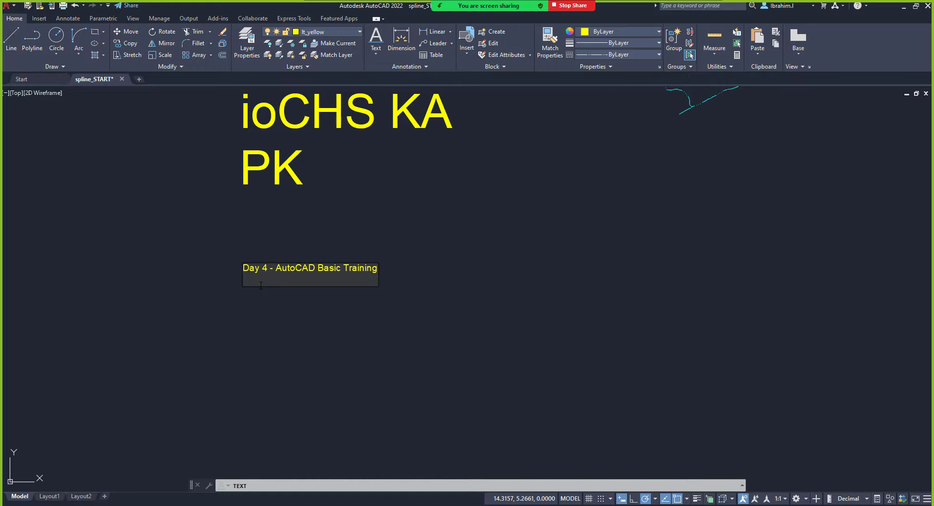
# Add the lines "KCskvndkm", "vsdkvndksvsdkm" and "\vsnkdnv" below the first line and finish the single-line text.
pyautogui.write('KCskvndkm')
pyautogui.press('Return')
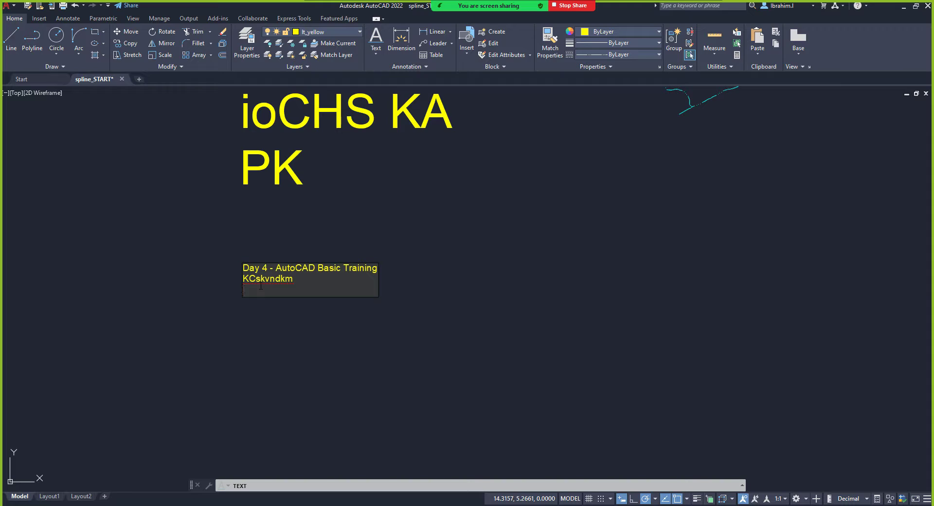
pyautogui.write('vsdkvndksvsdkm')
pyautogui.press('Return')
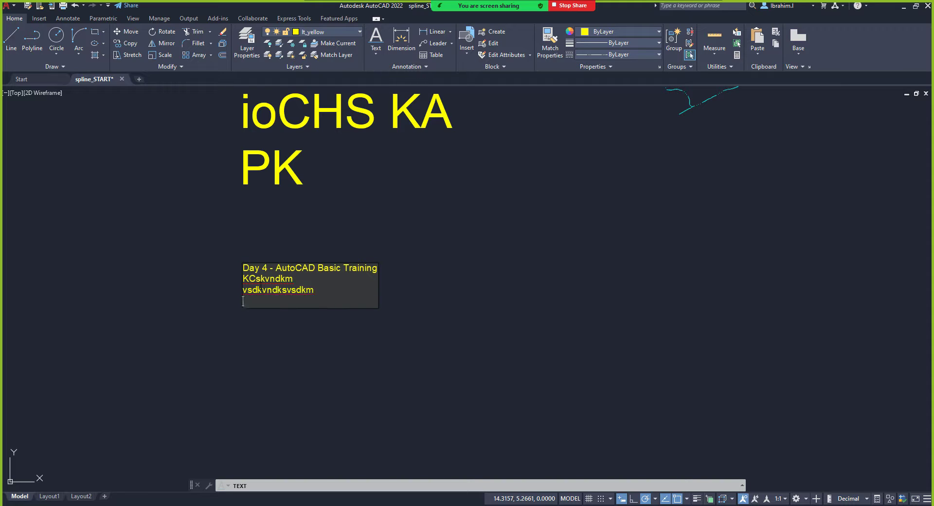
pyautogui.write('\\vsnkdnv')
pyautogui.click(399, 205)
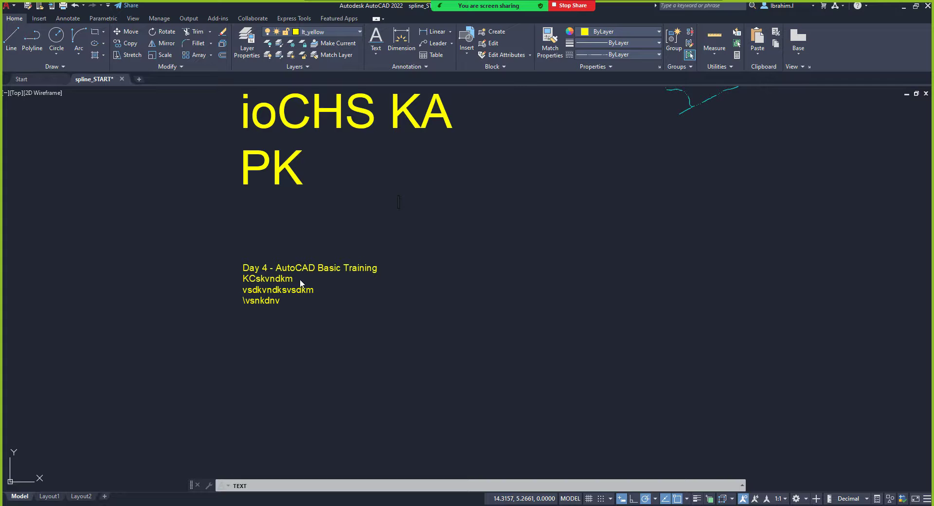
pyautogui.scroll(4, 299, 280)
pyautogui.scroll(-4, 443, 192)
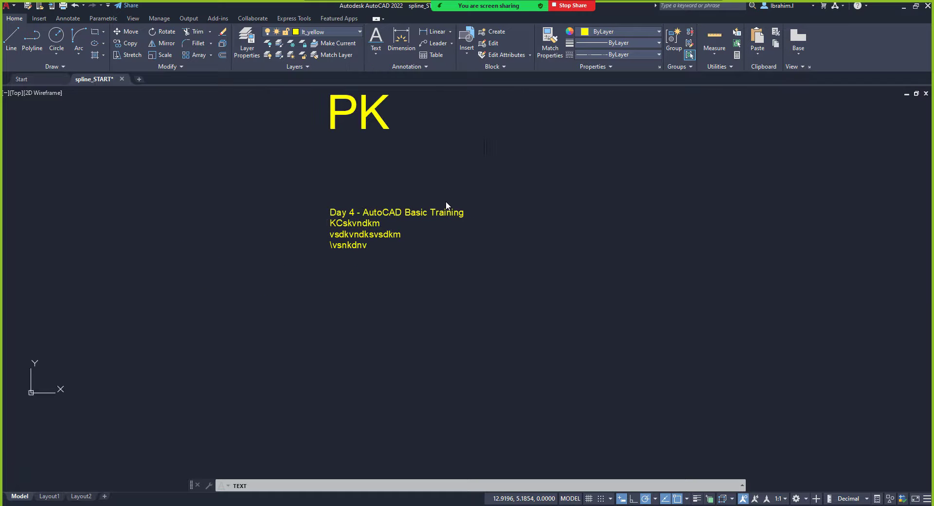
pyautogui.scroll(2, 411, 202)
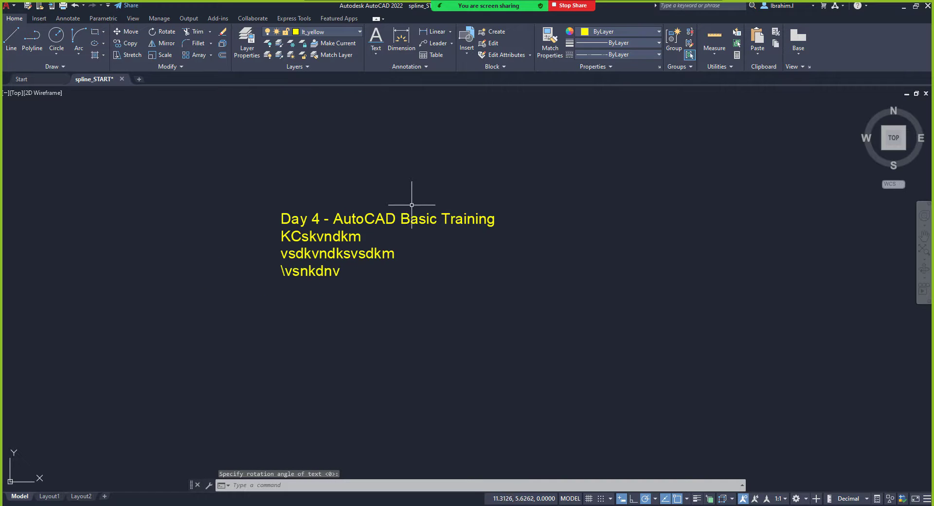
# Select the first two lines of the single-line text in turn to check whether each is a separate object, and clear the selection.
pyautogui.click(388, 216)
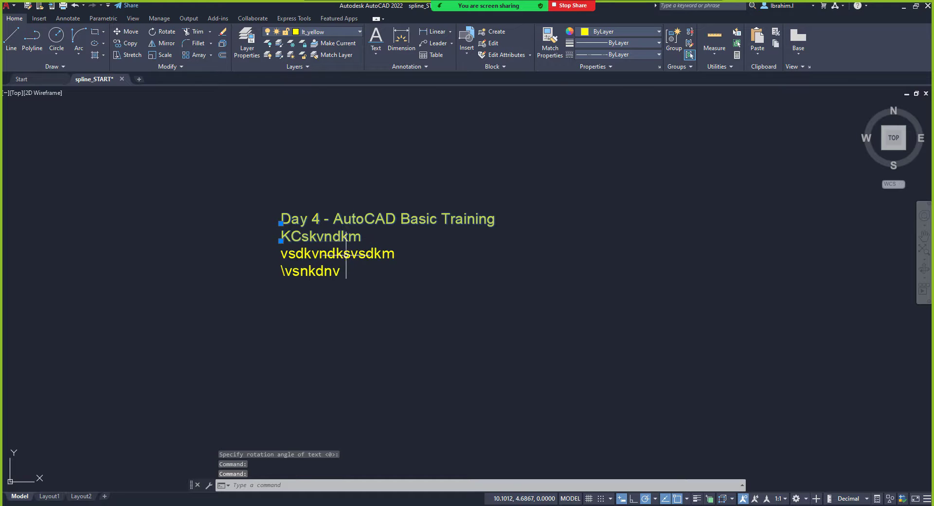
pyautogui.press('Escape')
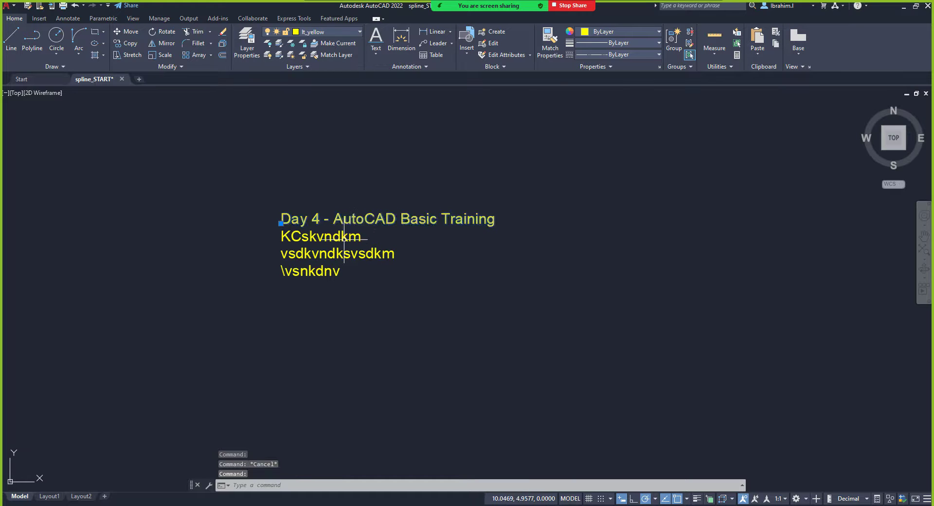
pyautogui.click(343, 240)
pyautogui.press('Escape')
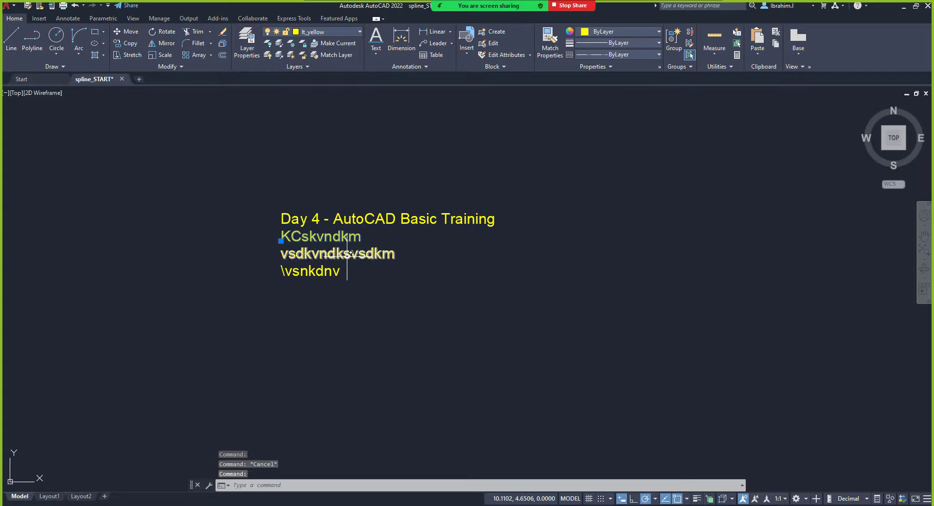
pyautogui.press('Escape')
# Select the large multiline text together with the "Day 4 - AutoCAD Basic Training" line to compare the two text types.
pyautogui.scroll(-8, 331, 275)
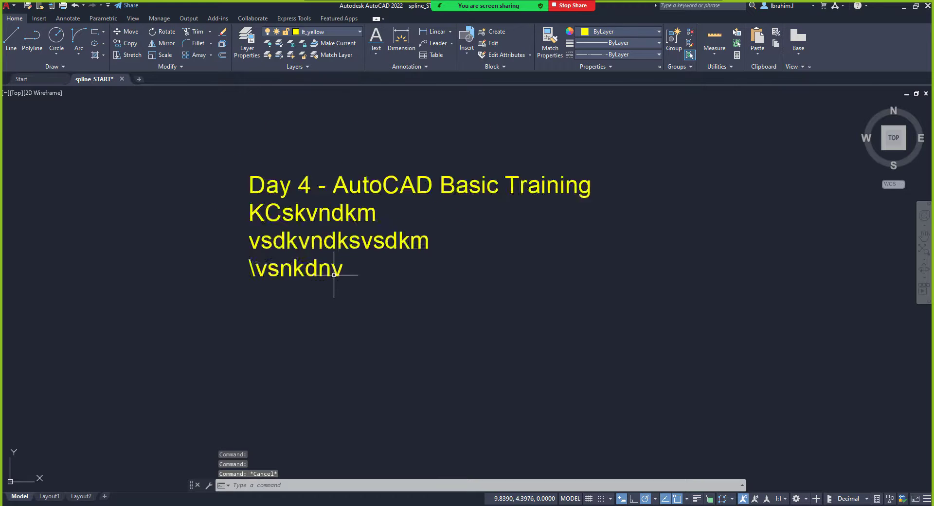
pyautogui.scroll(2, 362, 185)
pyautogui.click(363, 190)
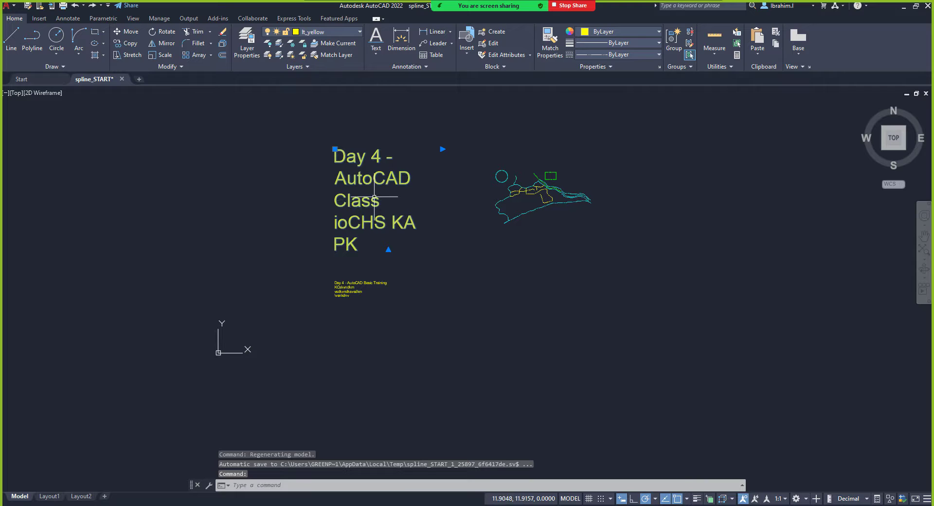
pyautogui.scroll(6, 340, 297)
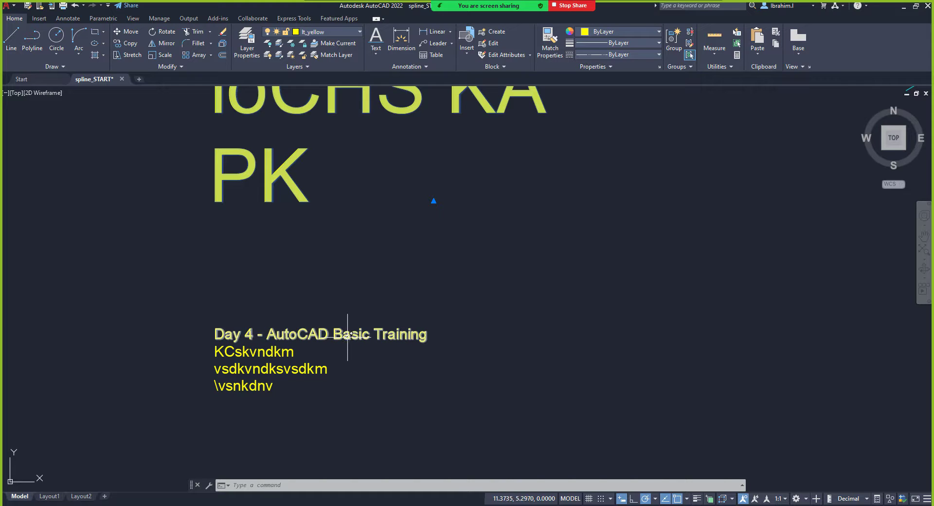
pyautogui.moveTo(351, 334)
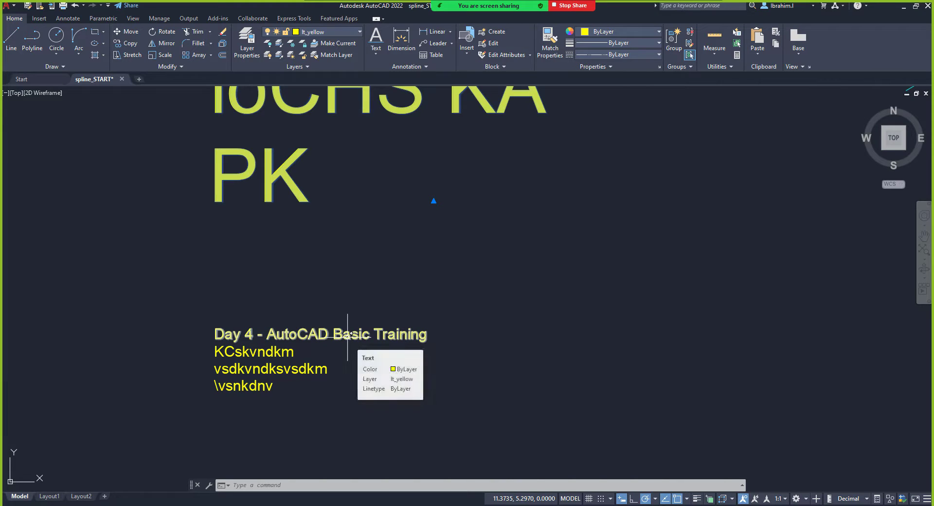
pyautogui.click(351, 334)
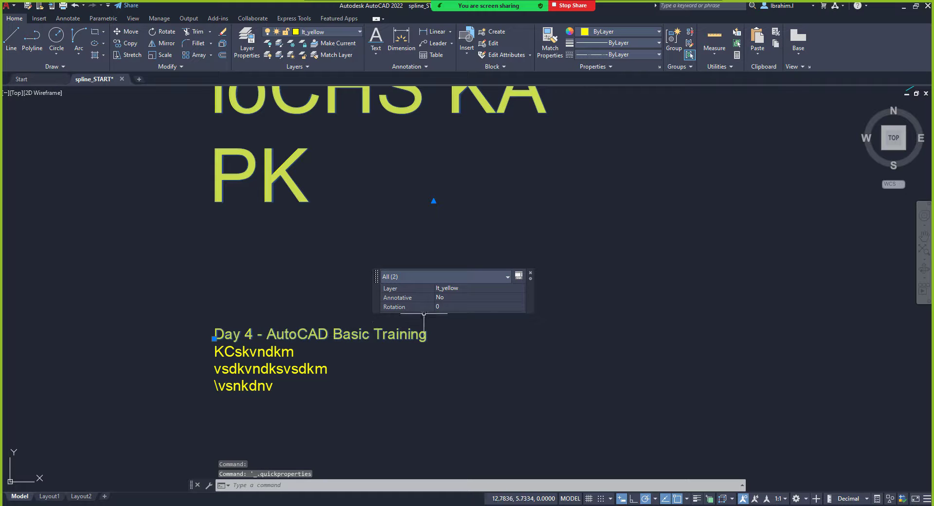
# Try to edit the "Day 4 - AutoCAD Basic Training" line in place, dismiss the prayer-times pop-up, and leave the text editing.
pyautogui.press('Escape')
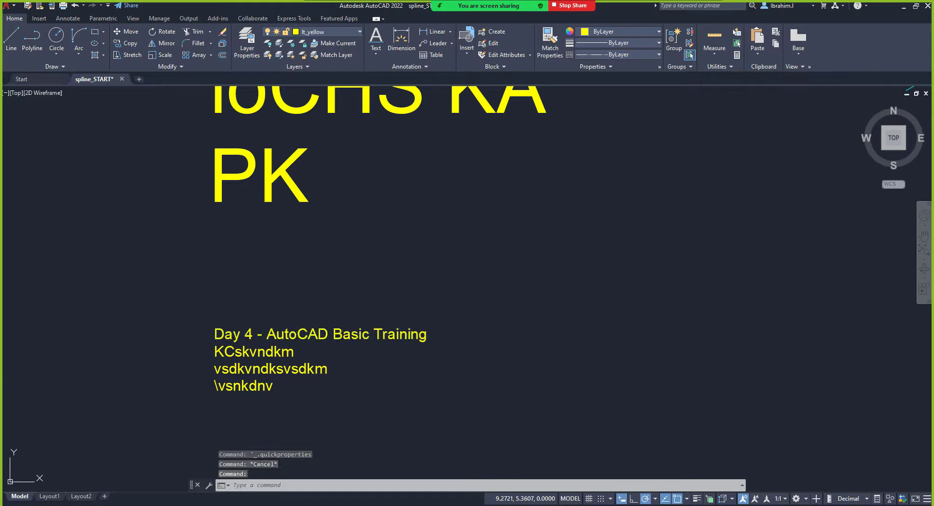
pyautogui.doubleClick(235, 333)
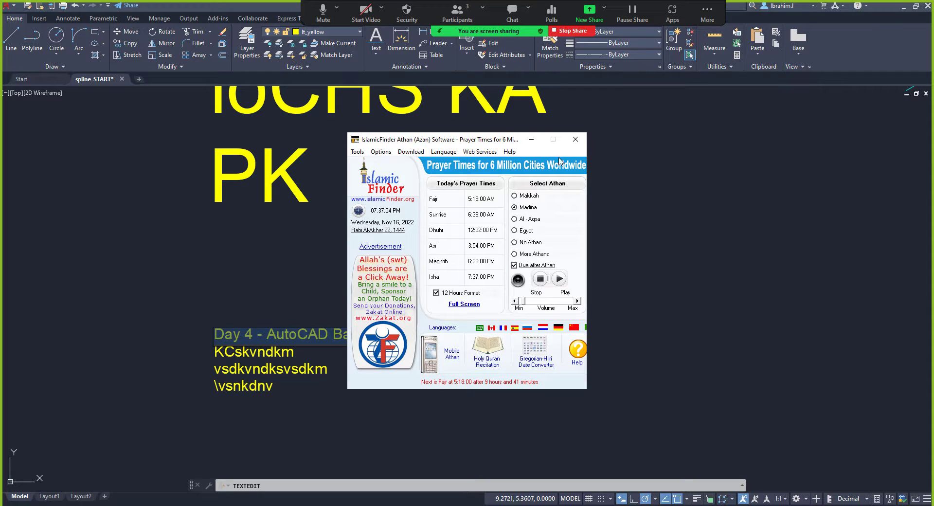
pyautogui.click(576, 139)
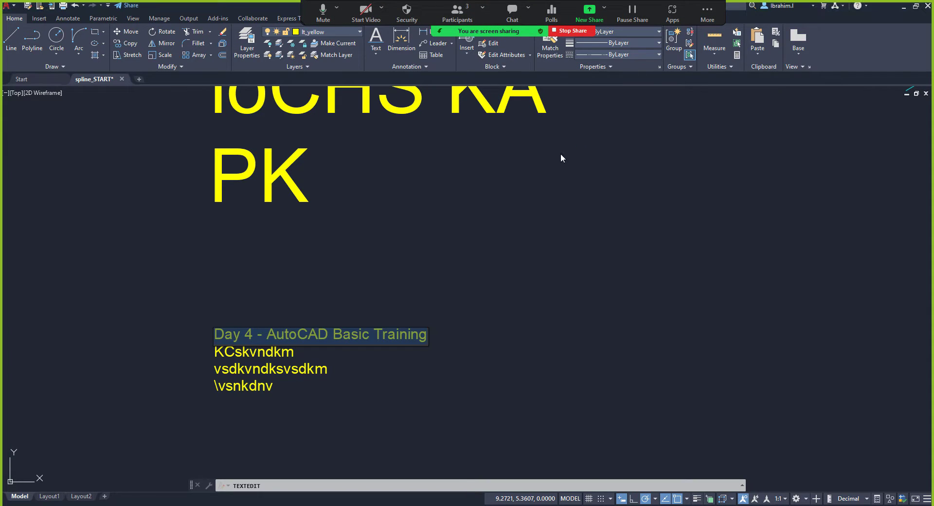
pyautogui.click(394, 197)
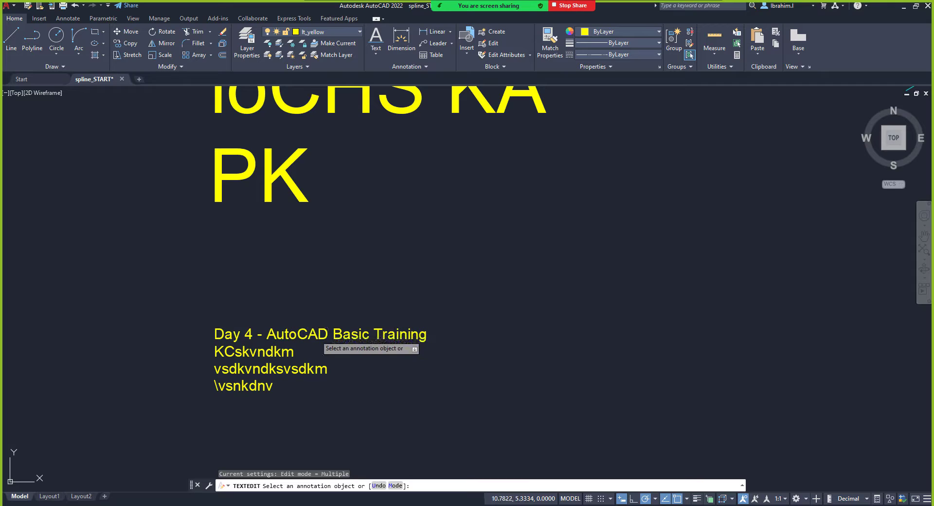
pyautogui.click(326, 335)
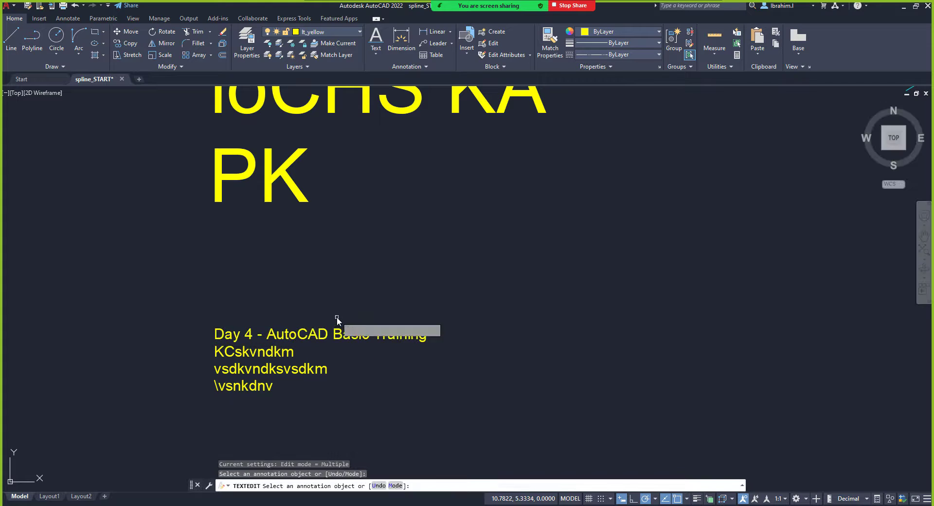
pyautogui.press('Escape')
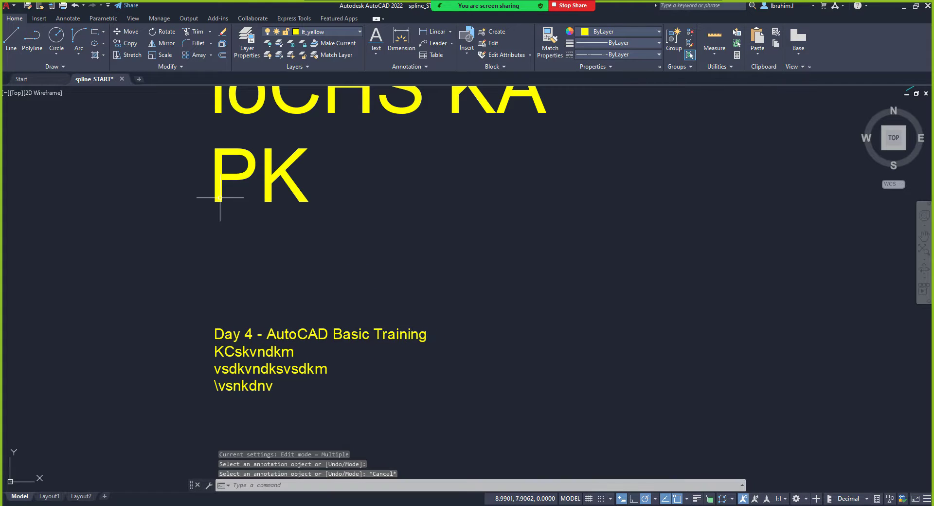
# Examine the text height of the "Day 4 - AutoCAD Basic Training" line in its full properties, then clear the selection and close the properties.
pyautogui.click(314, 334)
pyautogui.rightClick(342, 276)
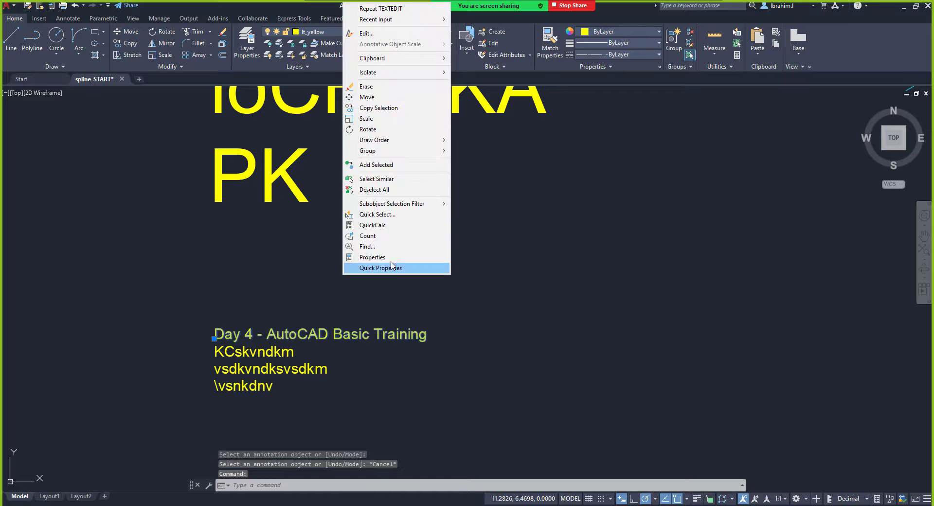
pyautogui.click(353, 254)
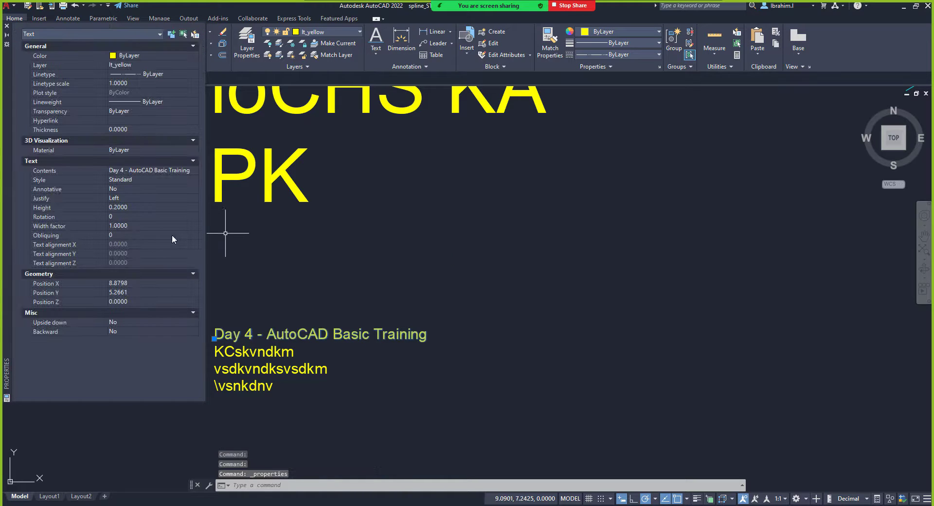
pyautogui.click(125, 205)
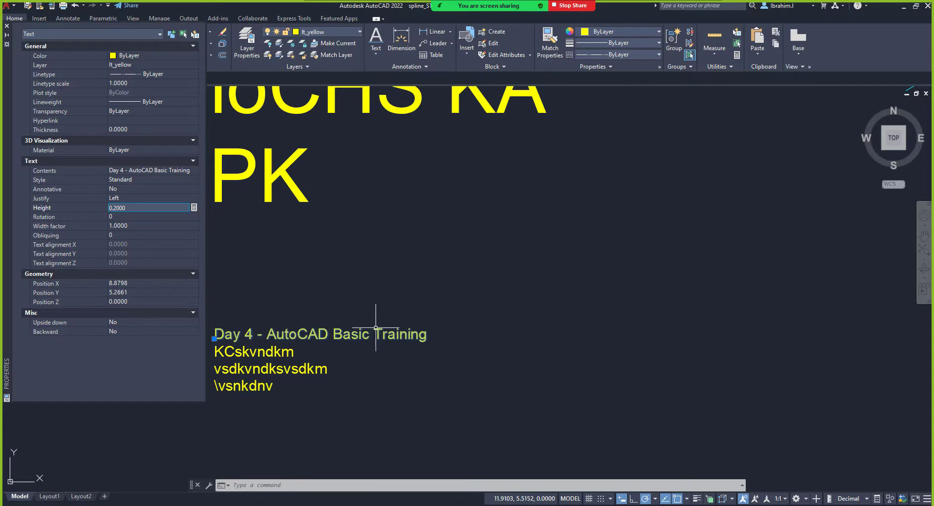
pyautogui.press('Escape')
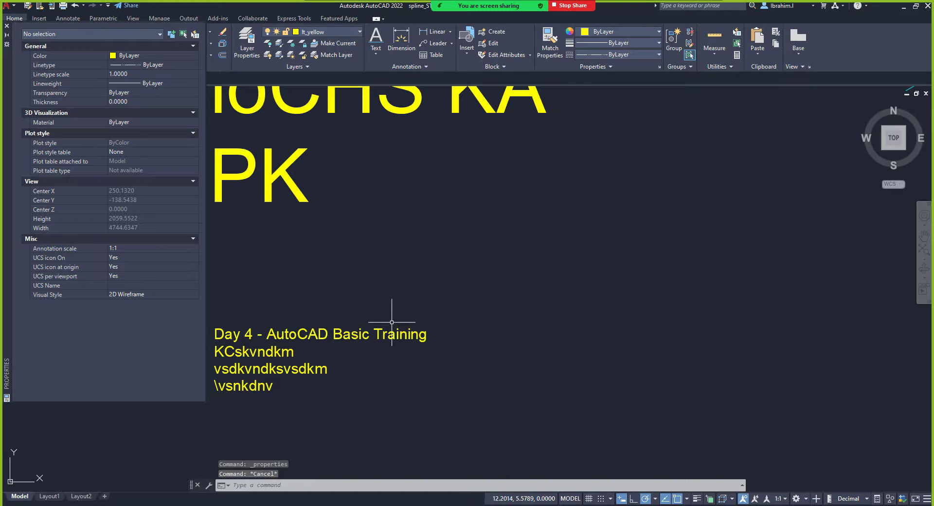
pyautogui.press('Escape')
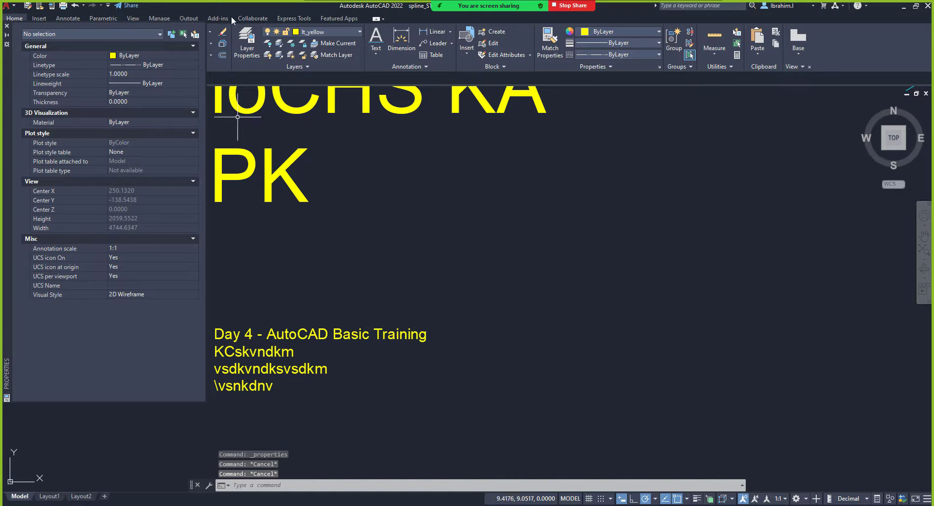
pyautogui.click(6, 25)
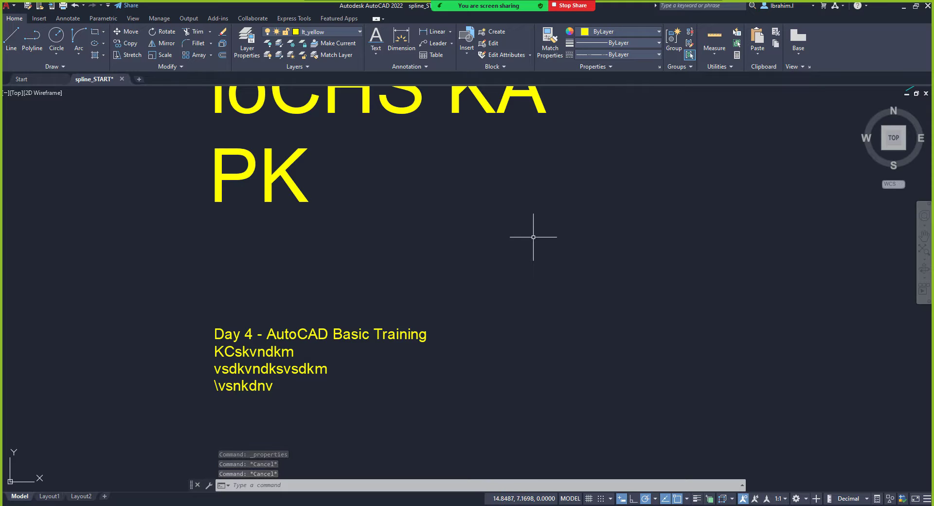
# Try to set the height of the large multiline text to .6, and discard the text changes.
pyautogui.scroll(-4, 241, 251)
pyautogui.scroll(2, 273, 261)
pyautogui.scroll(-4, 247, 265)
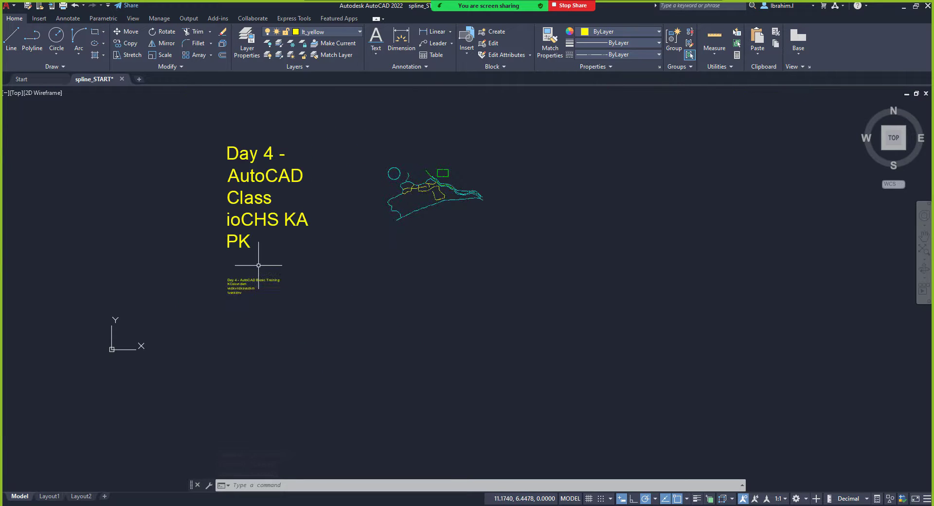
pyautogui.scroll(2, 265, 175)
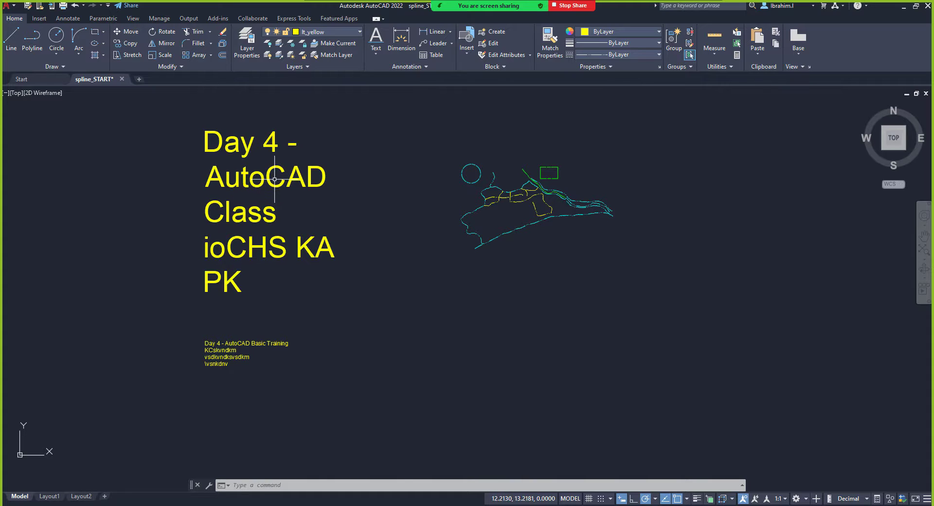
pyautogui.click(276, 174)
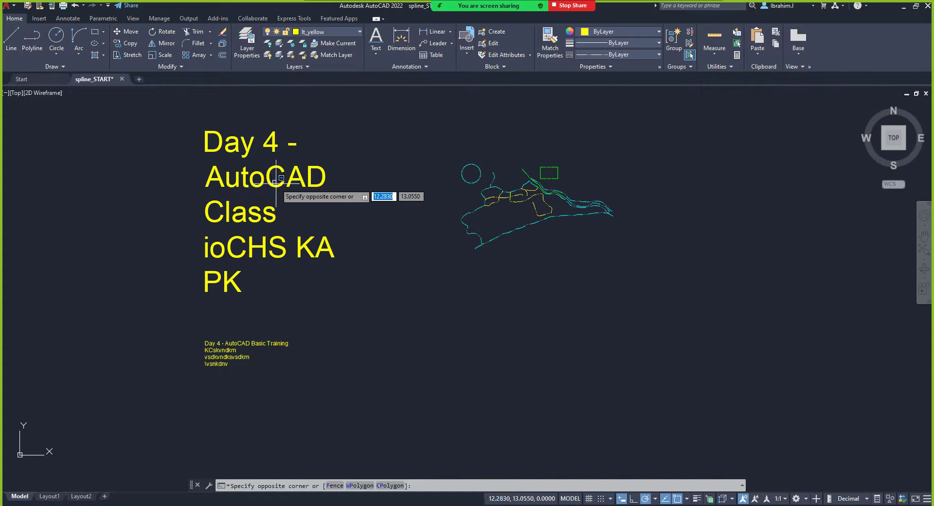
pyautogui.click(271, 200)
pyautogui.doubleClick(287, 186)
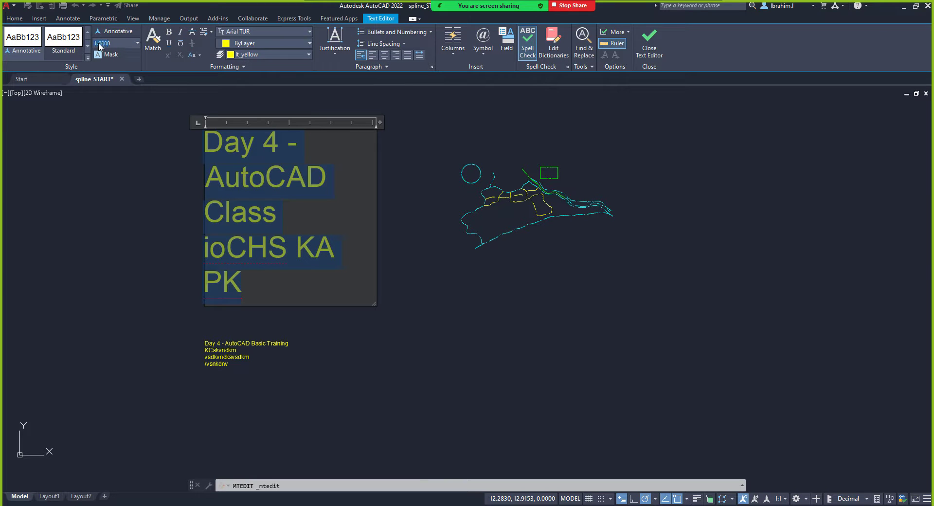
pyautogui.moveTo(99, 43); pyautogui.dragTo(77, 52)
pyautogui.write('.6')
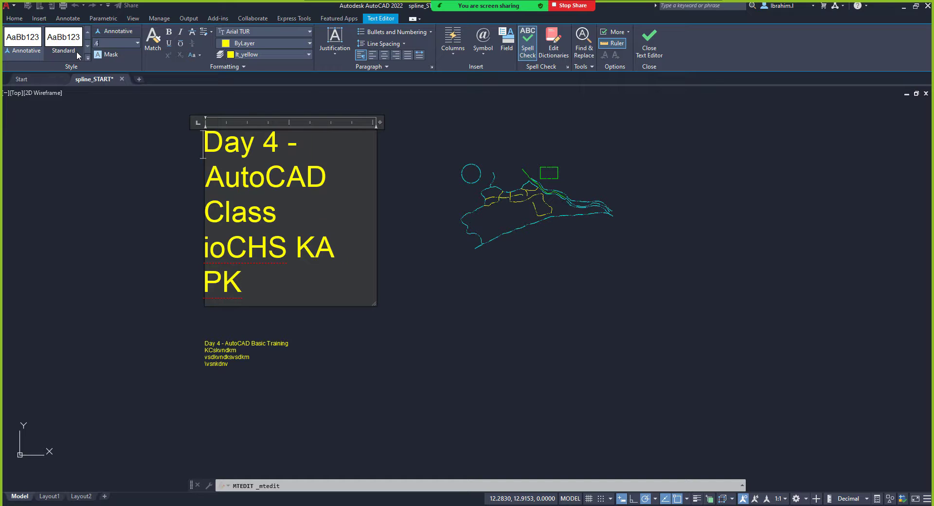
pyautogui.press('Return')
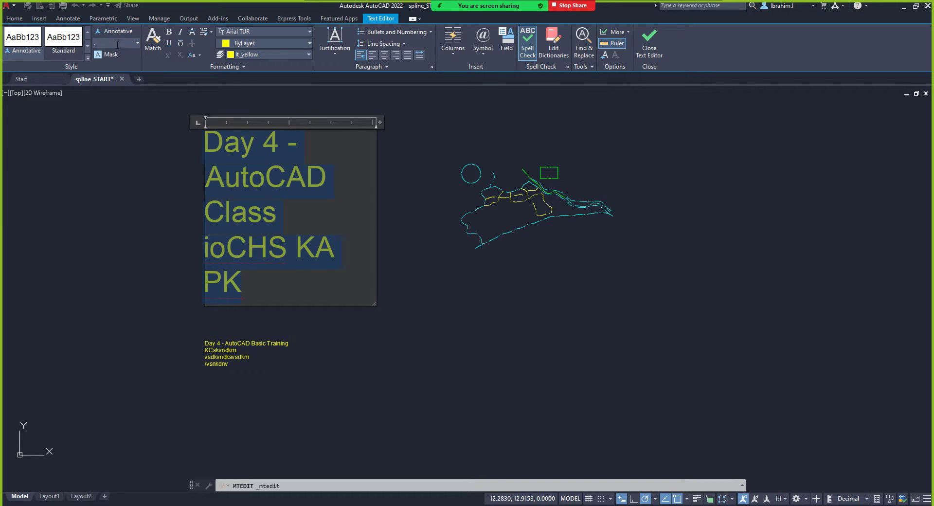
pyautogui.write('6')
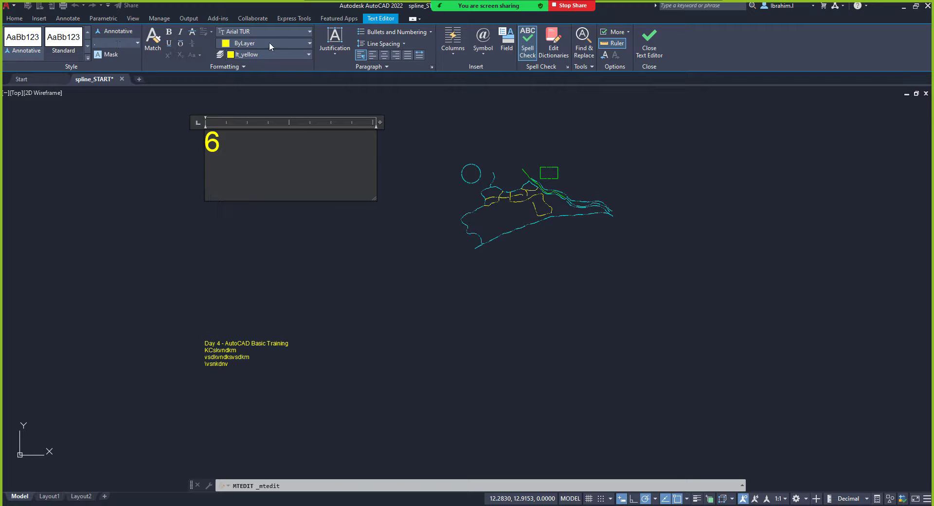
pyautogui.press('Escape')
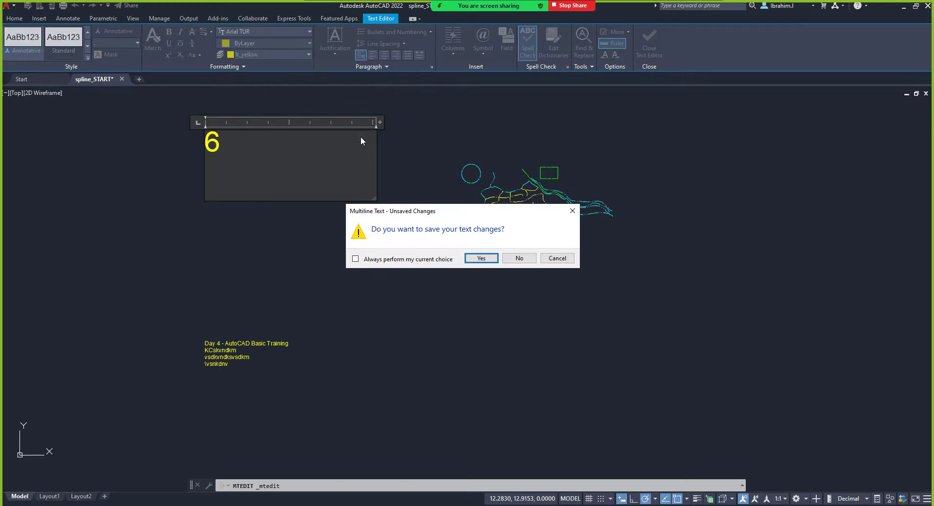
pyautogui.click(533, 259)
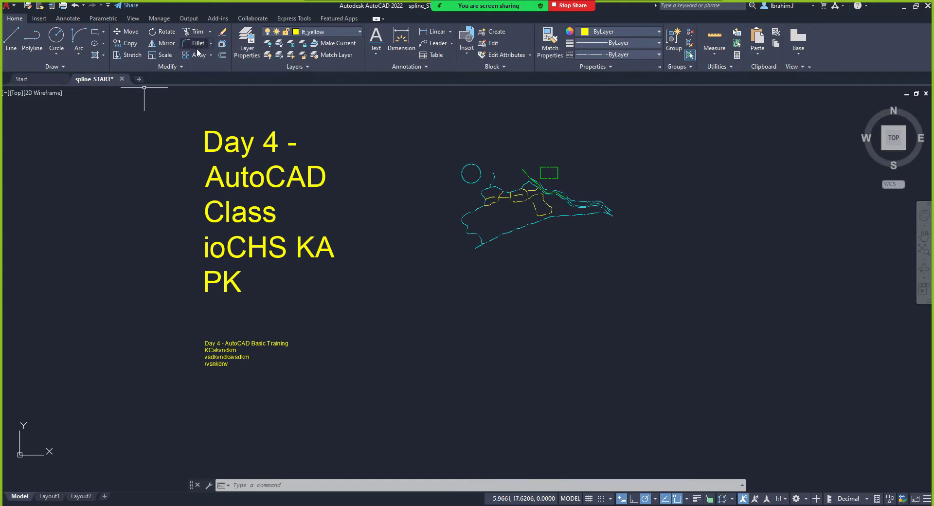
# Open the drawing polylines_1_COMPLETED from the 03_01_polylines folder.
pyautogui.click(378, 53)
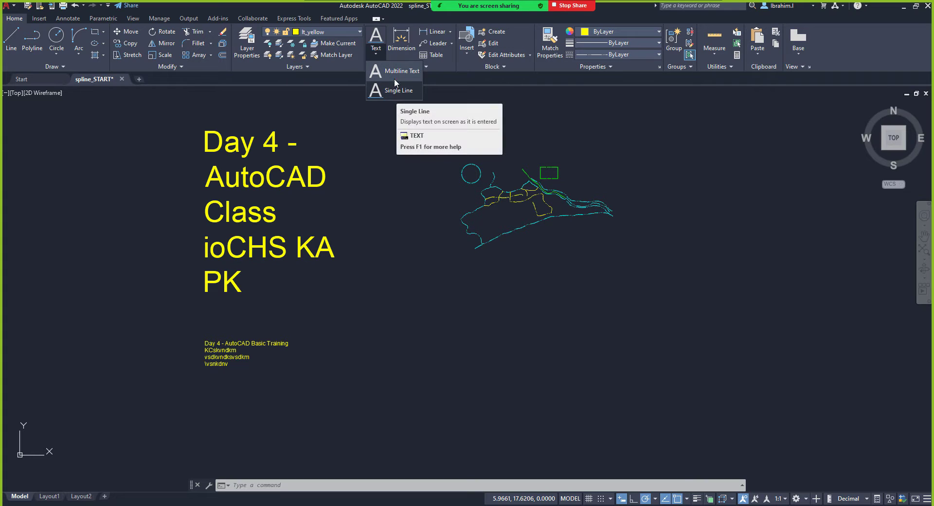
pyautogui.click(405, 43)
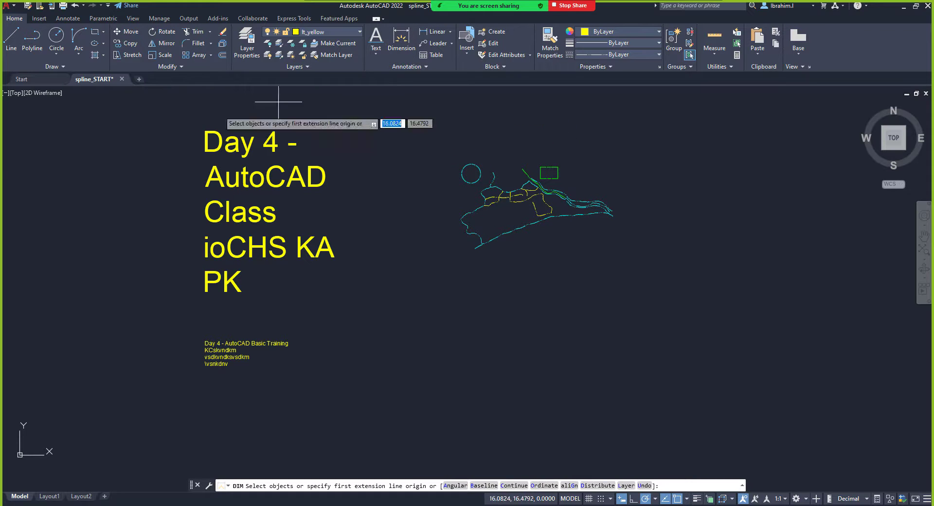
pyautogui.click(7, 6)
pyautogui.click(36, 81)
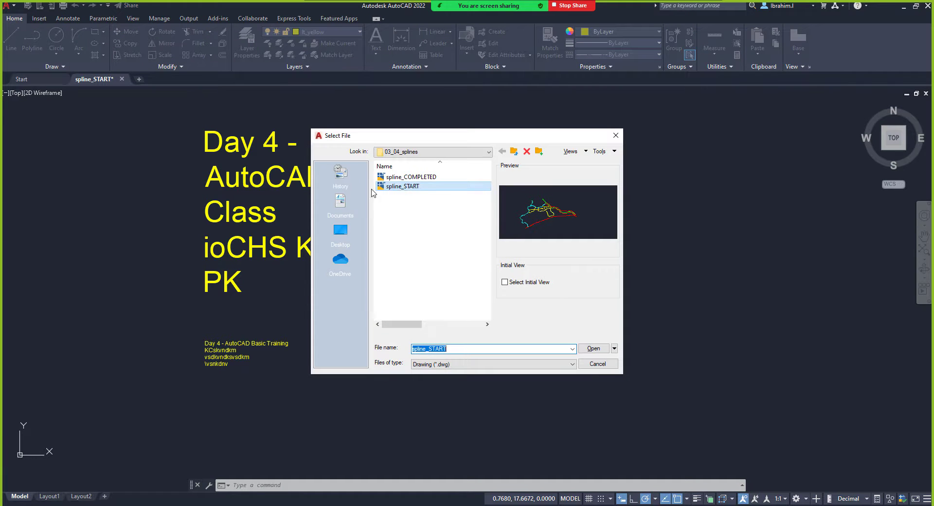
pyautogui.click(512, 153)
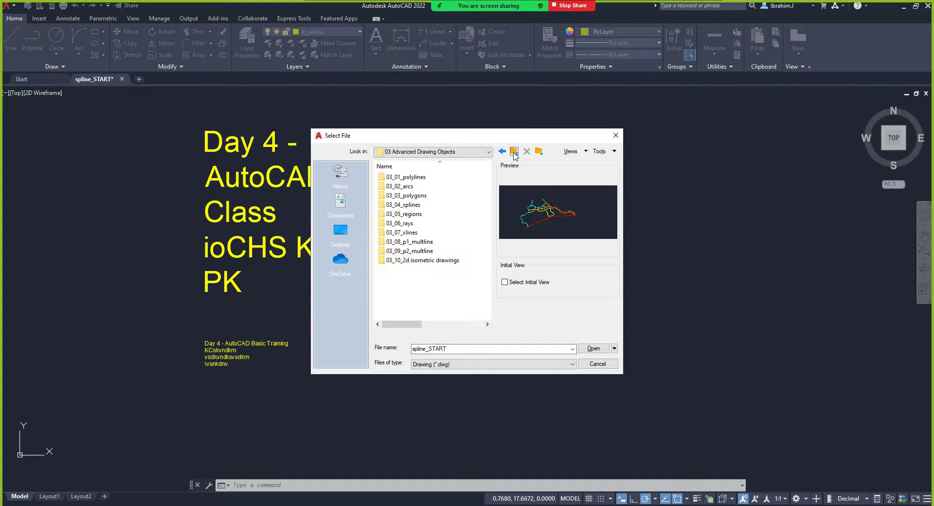
pyautogui.doubleClick(430, 177)
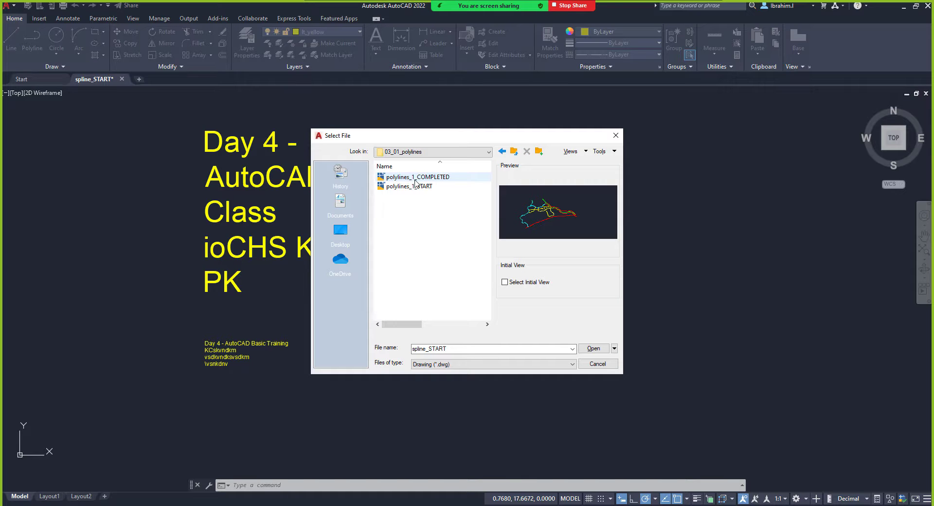
pyautogui.click(416, 178)
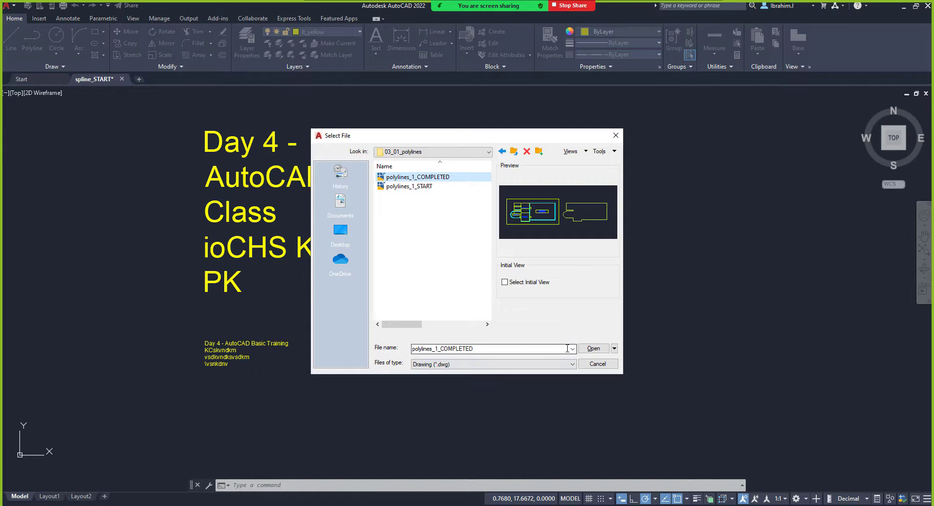
pyautogui.click(597, 351)
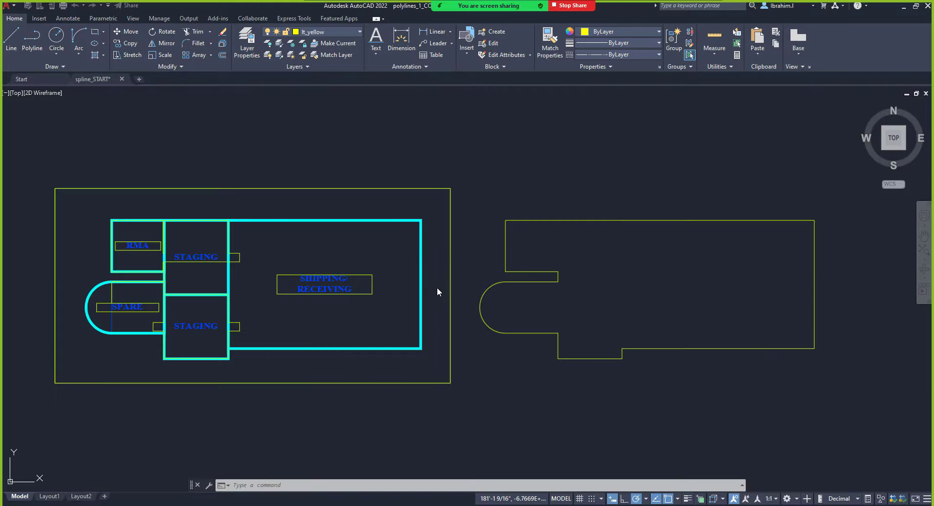
# Try to dimension the top edge of the separate building outline, starting from its upper-left corner.
pyautogui.scroll(-2, 321, 253)
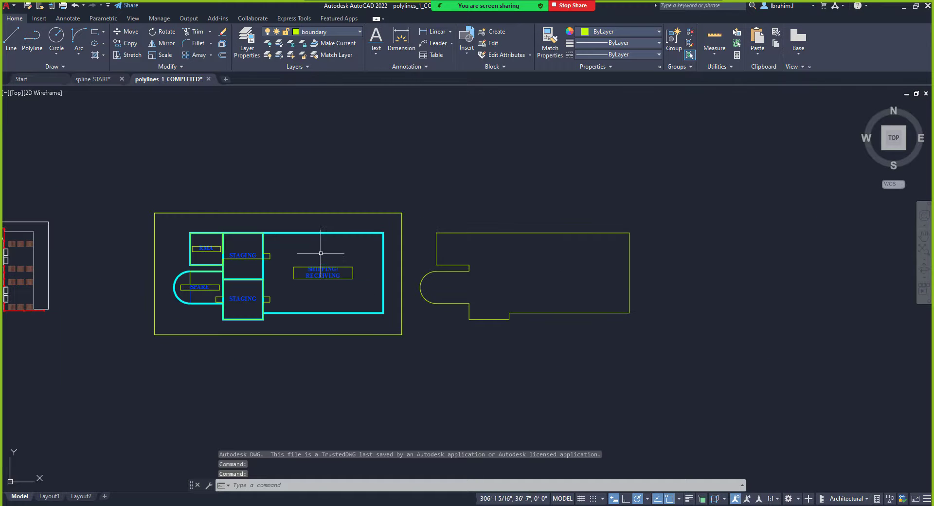
pyautogui.scroll(4, 564, 324)
pyautogui.scroll(-4, 430, 326)
pyautogui.scroll(2, 499, 280)
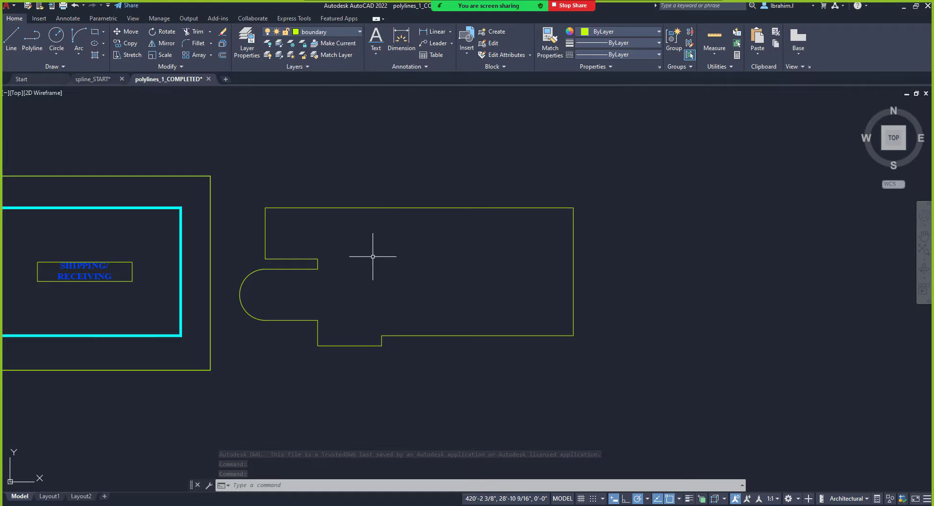
pyautogui.click(401, 58)
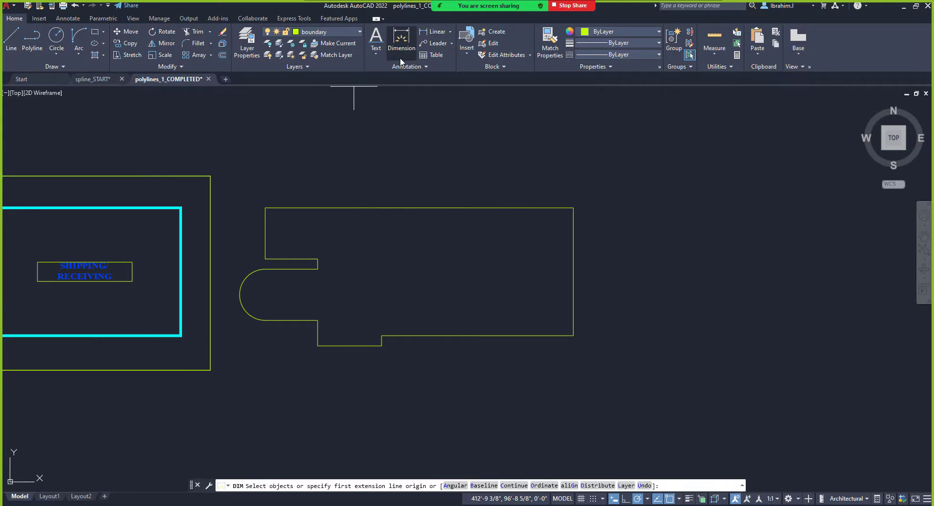
pyautogui.click(268, 205)
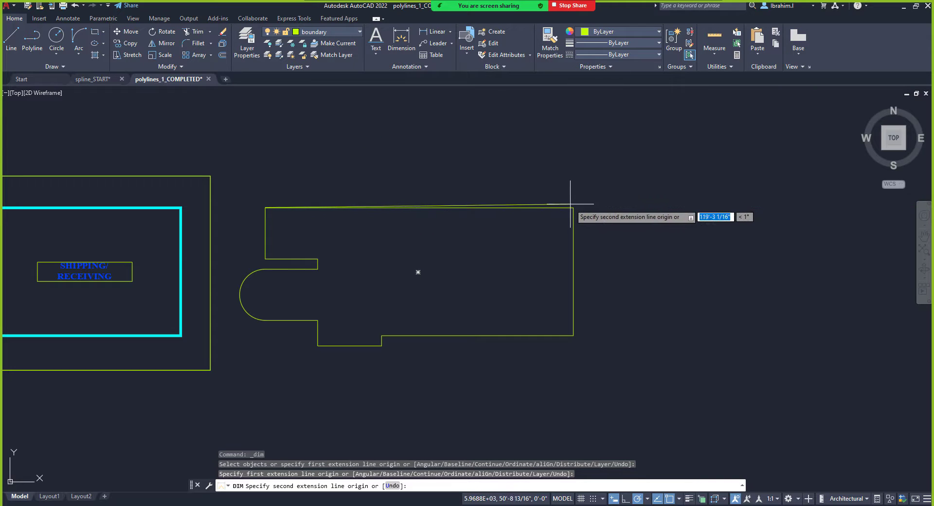
# Make the wall layer current and cancel the pending dimension.
pyautogui.click(318, 32)
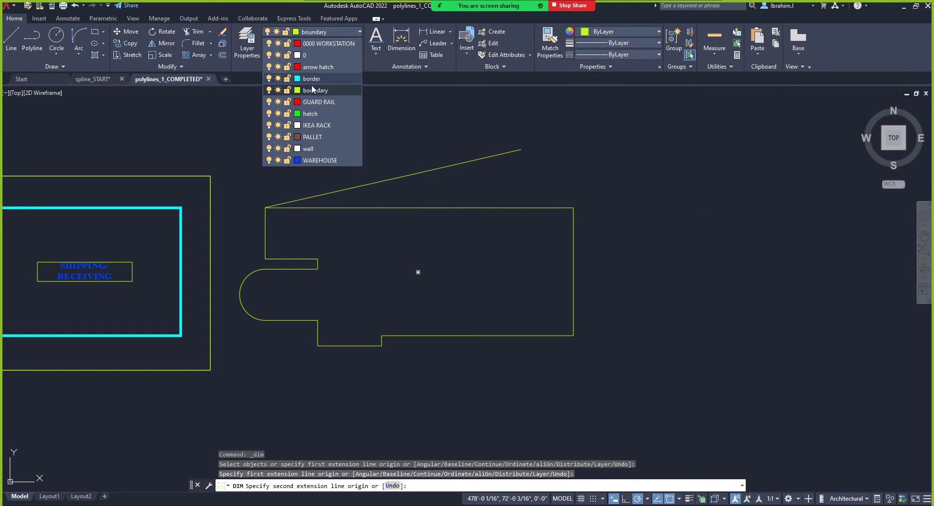
pyautogui.click(314, 148)
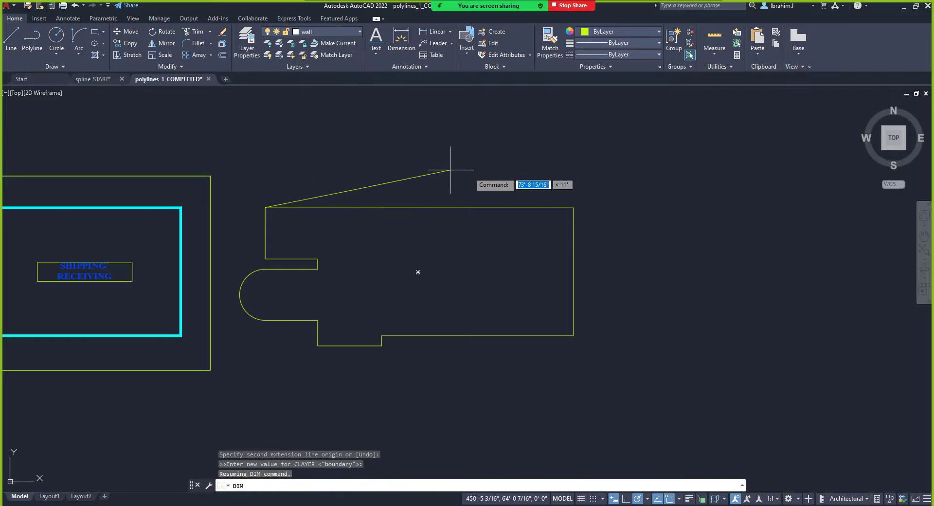
pyautogui.press('Escape')
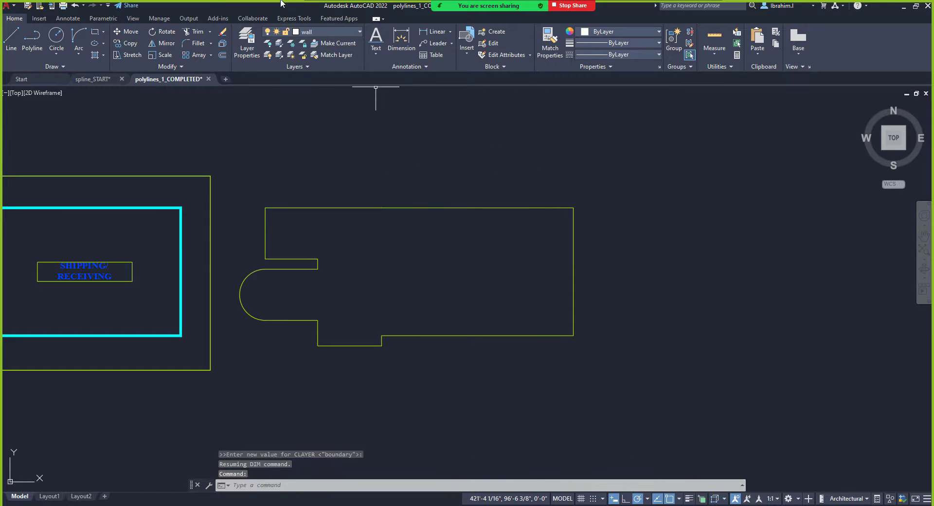
# Dimension the full top edge of the separate building outline, placing the dimension line above the edge.
pyautogui.click(322, 32)
pyautogui.click(322, 32)
pyautogui.click(395, 44)
pyautogui.click(266, 208)
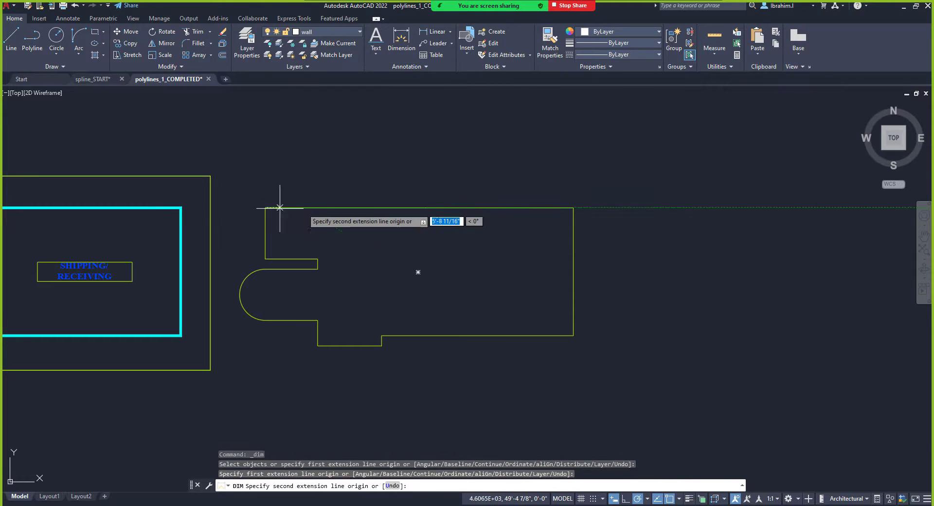
pyautogui.click(573, 208)
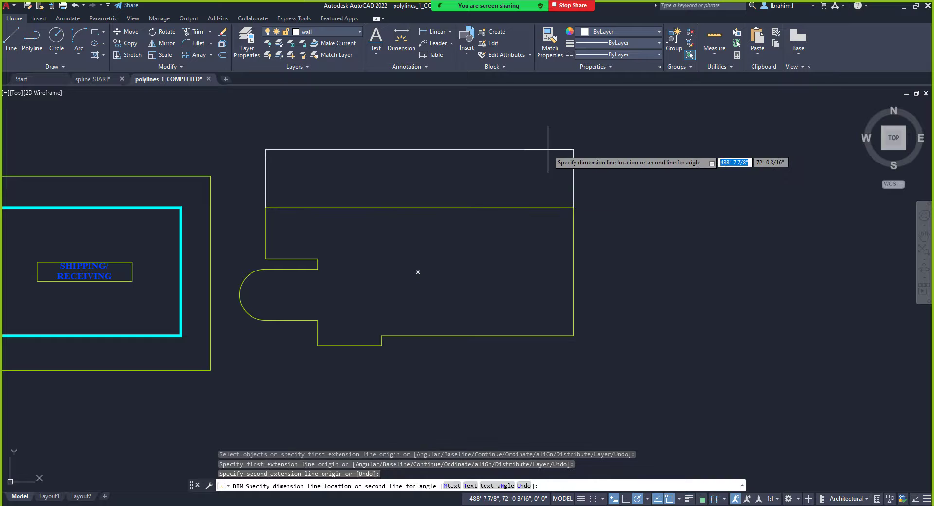
pyautogui.click(549, 176)
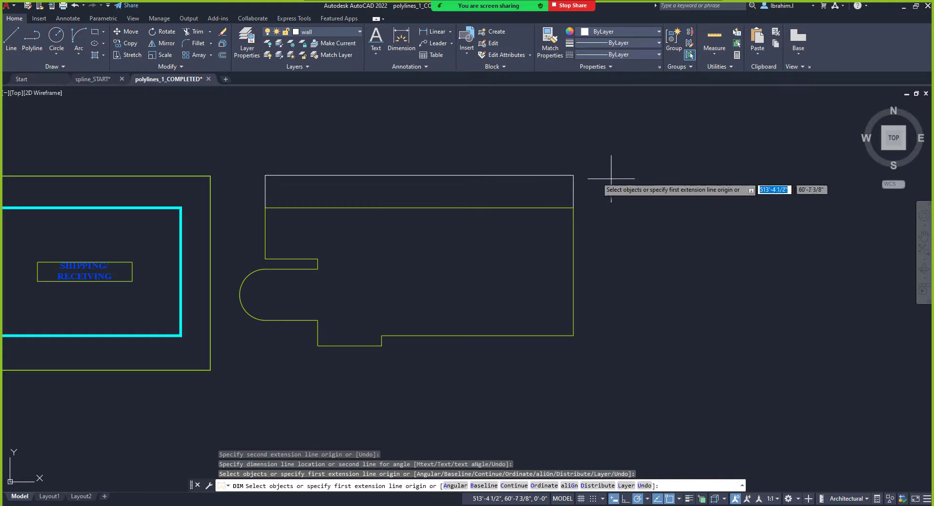
# Examine the text of the top-edge dimension up close.
pyautogui.scroll(5, 413, 176)
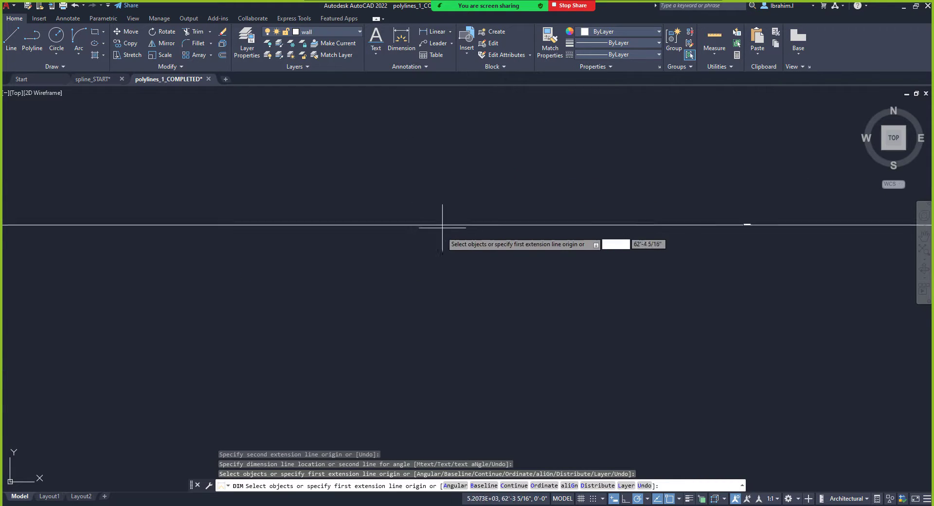
pyautogui.scroll(-4, 384, 210)
pyautogui.scroll(2, 393, 214)
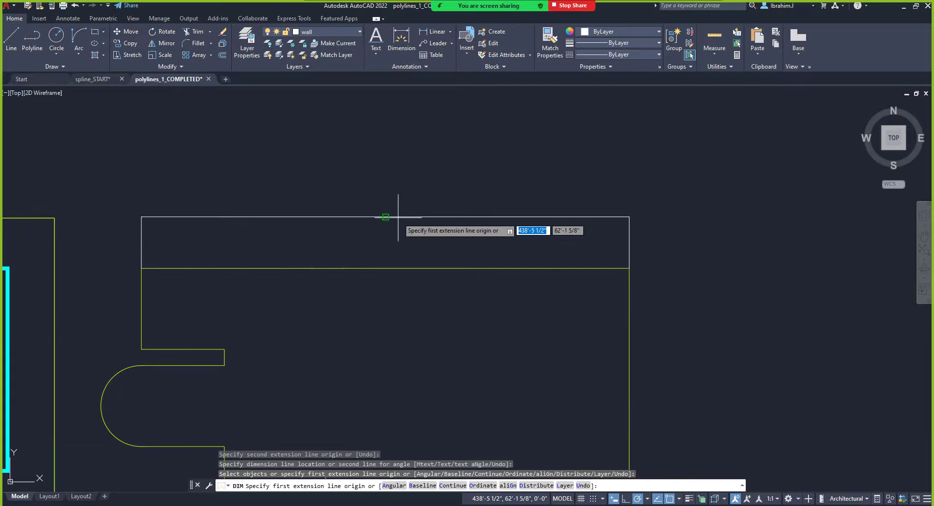
pyautogui.scroll(5, 391, 214)
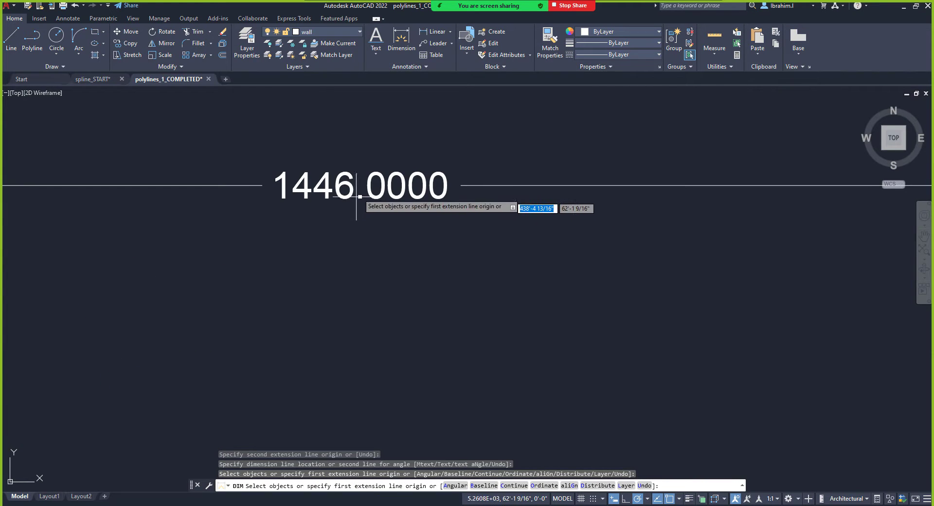
pyautogui.scroll(-10, 358, 200)
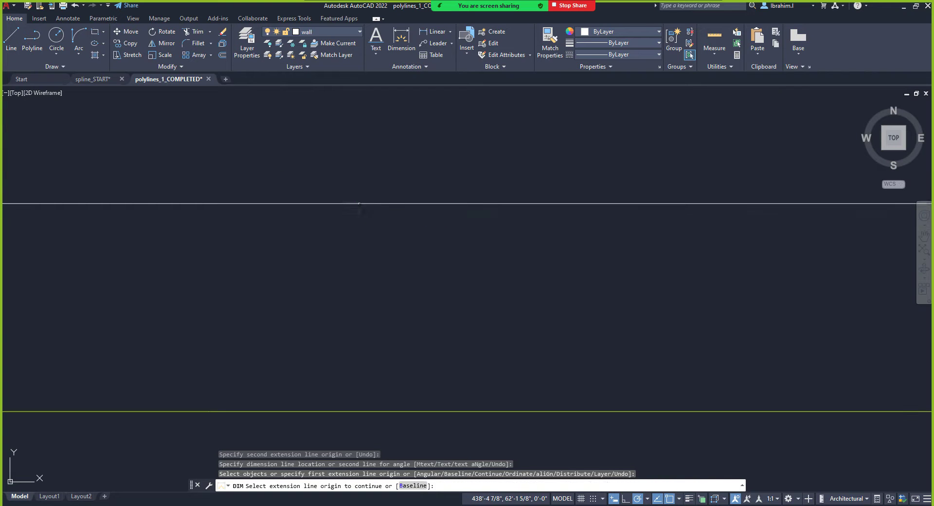
pyautogui.scroll(-5, 358, 203)
pyautogui.press('Escape')
pyautogui.scroll(3, 366, 204)
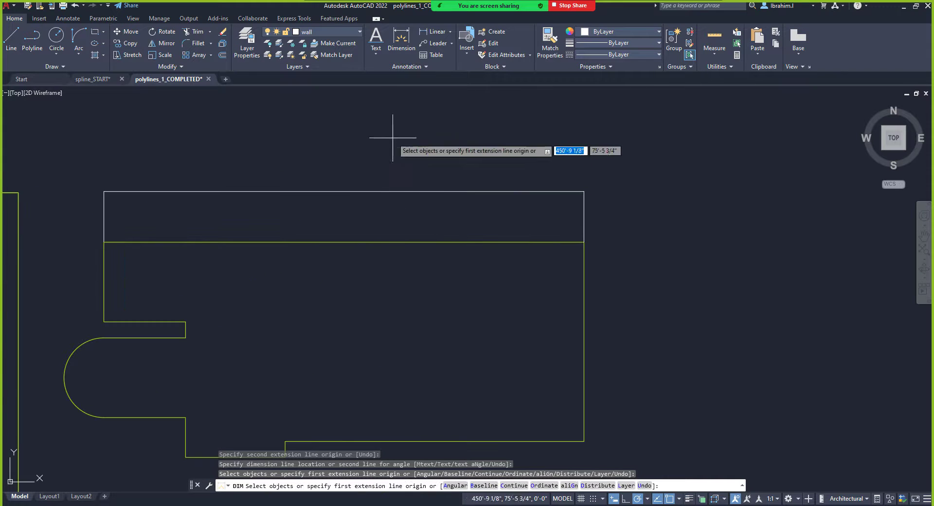
# Dimension the outline's right edge from its upper to its lower corner, placing the dimension line outside the building.
pyautogui.scroll(-6, 426, 146)
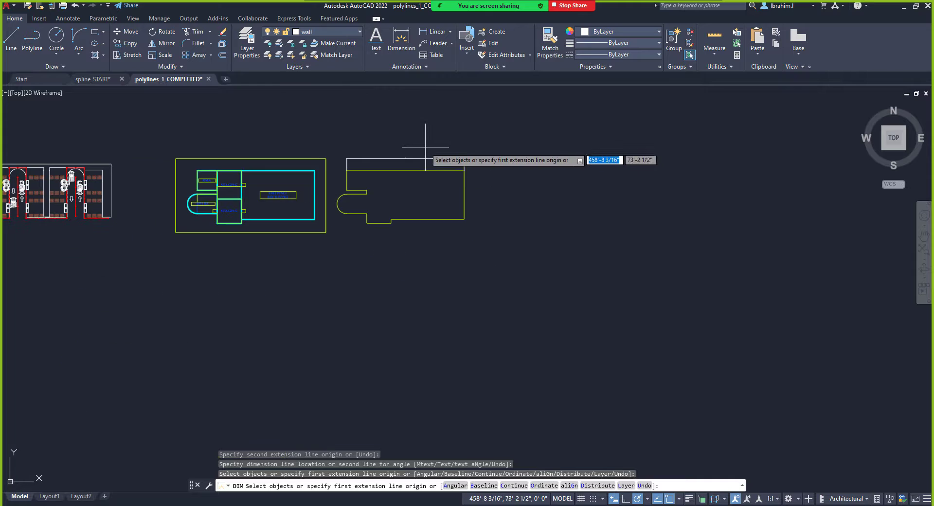
pyautogui.scroll(4, 392, 174)
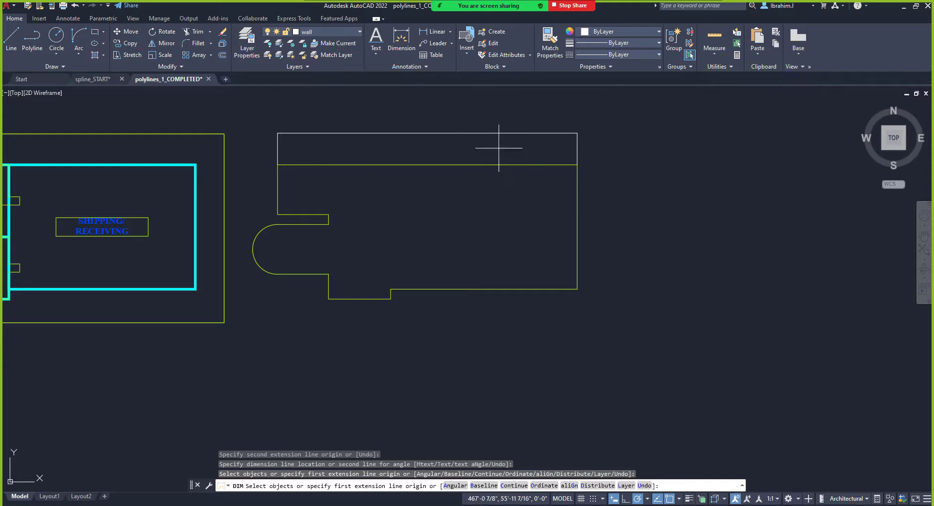
pyautogui.click(577, 165)
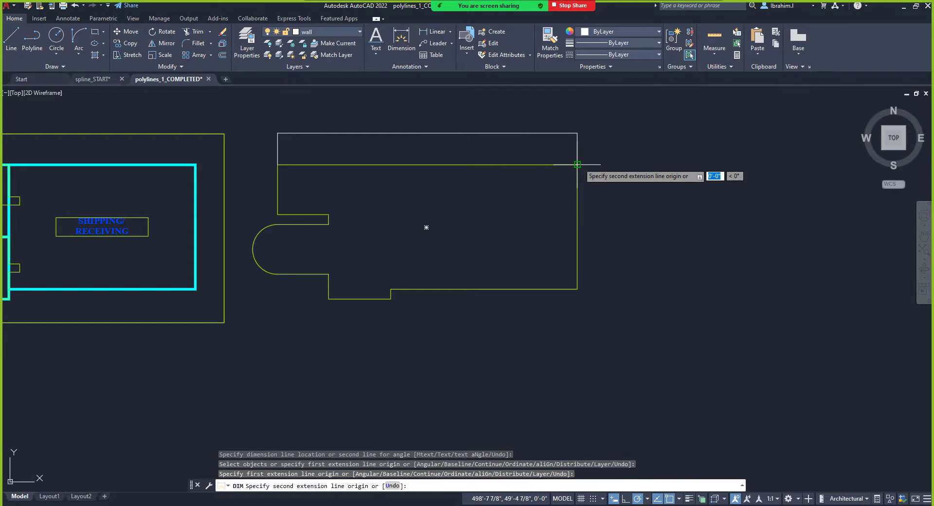
pyautogui.click(577, 289)
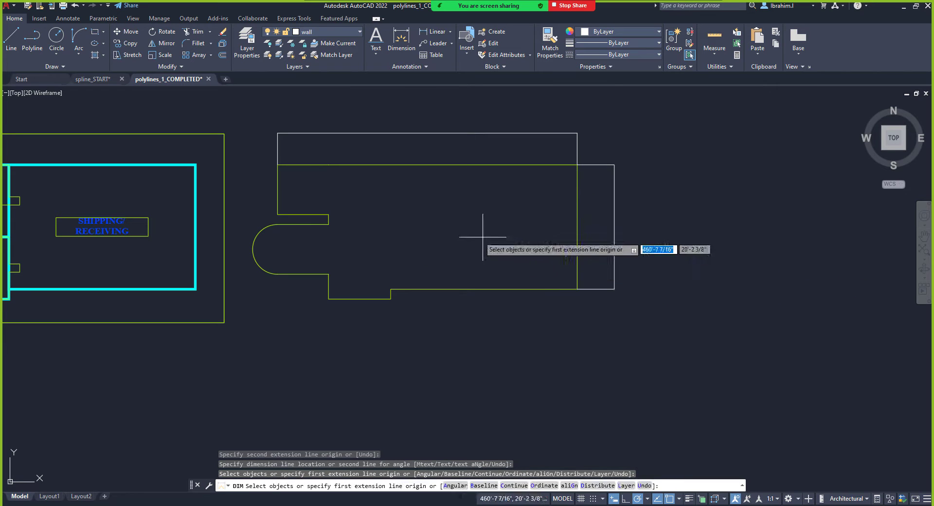
# Add a radius dimension to the outline's semicircular arc, placed outside its upper-left side, and inspect its text.
pyautogui.scroll(2, 262, 253)
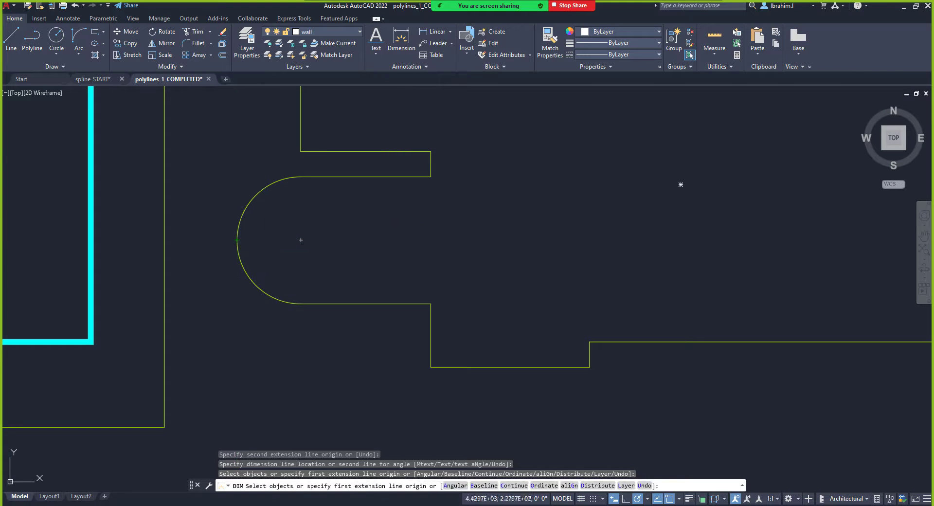
pyautogui.click(247, 210)
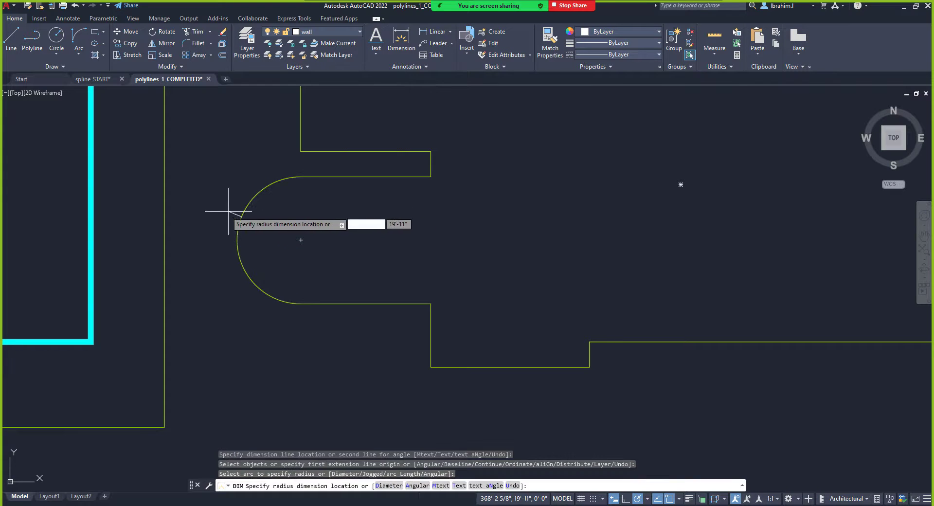
pyautogui.click(214, 201)
pyautogui.scroll(3, 219, 194)
pyautogui.scroll(5, 220, 194)
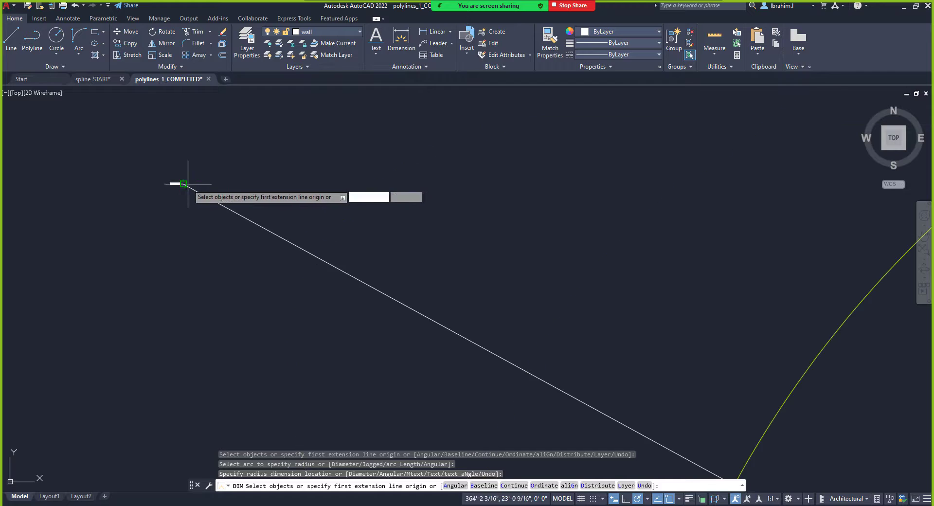
pyautogui.scroll(-8, 199, 207)
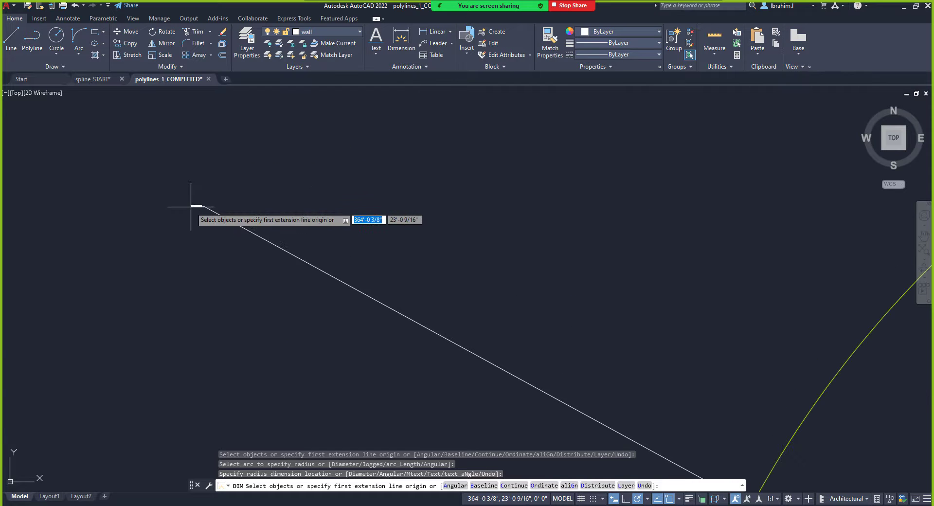
pyautogui.scroll(4, 240, 230)
pyautogui.scroll(-3, 248, 216)
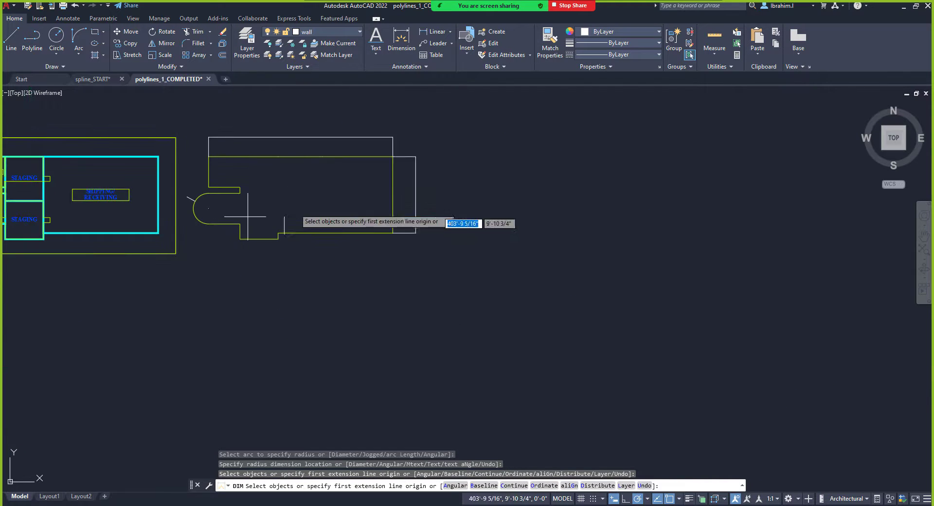
# Dimension the horizontal edge extending from the arc's lower end and the long bottom edge, placing both dimension lines below their edges.
pyautogui.scroll(4, 323, 152)
pyautogui.scroll(-4, 313, 203)
pyautogui.scroll(6, 261, 219)
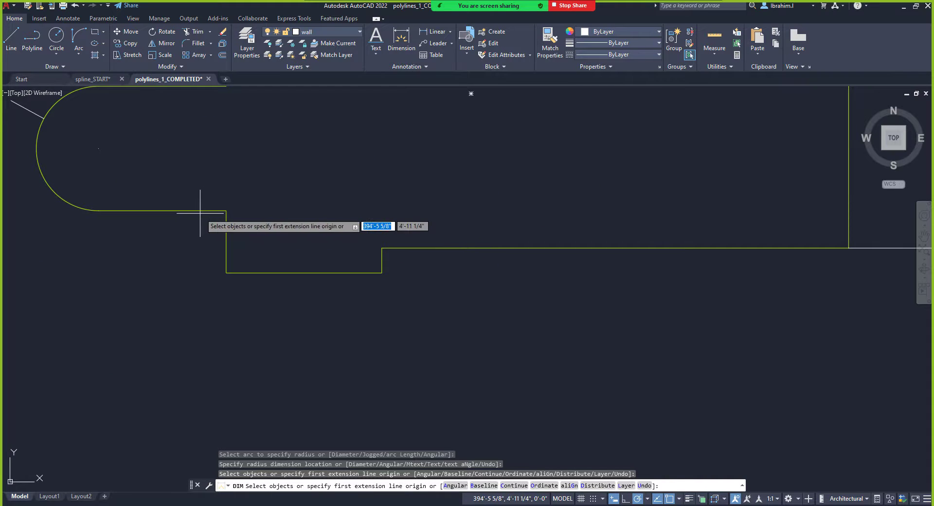
pyautogui.click(217, 211)
pyautogui.click(187, 262)
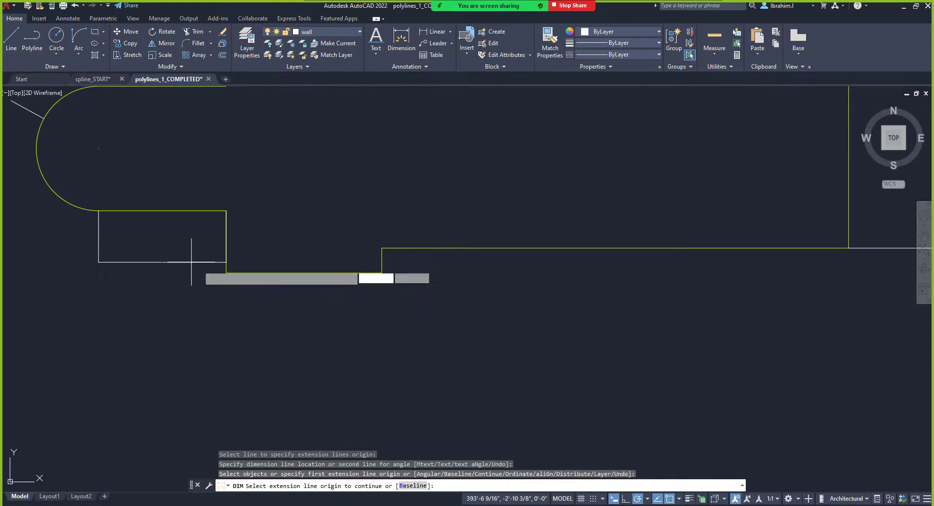
pyautogui.click(421, 248)
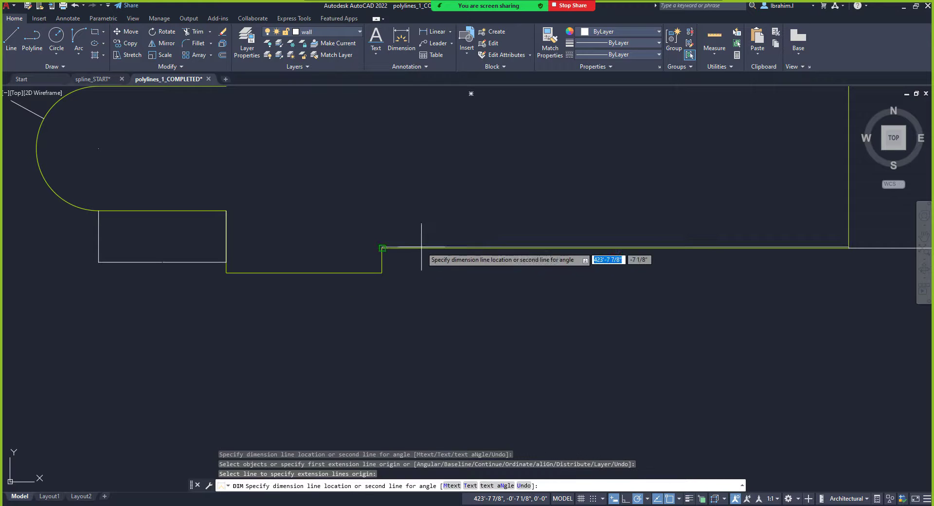
pyautogui.click(434, 308)
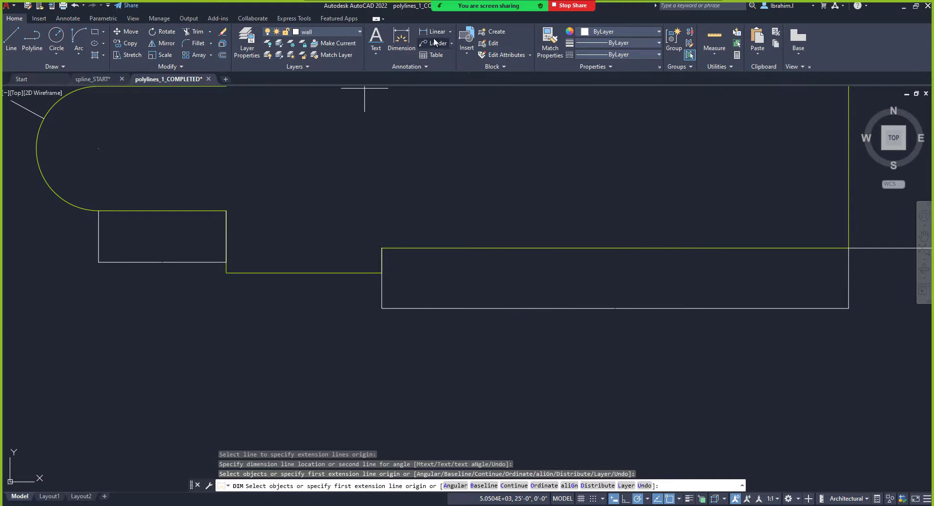
# Add a second radius dimension to the semicircular arc with the Radius command, placing it below the arc.
pyautogui.click(451, 32)
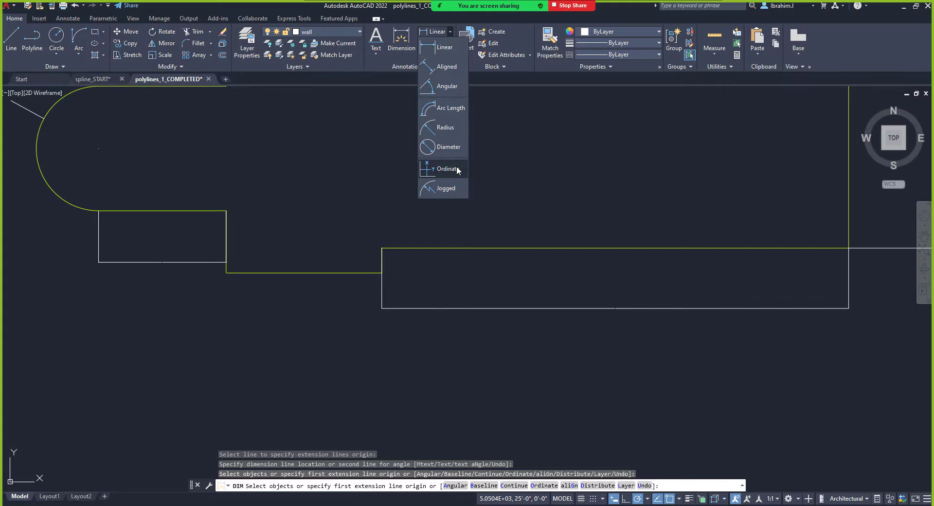
pyautogui.click(447, 127)
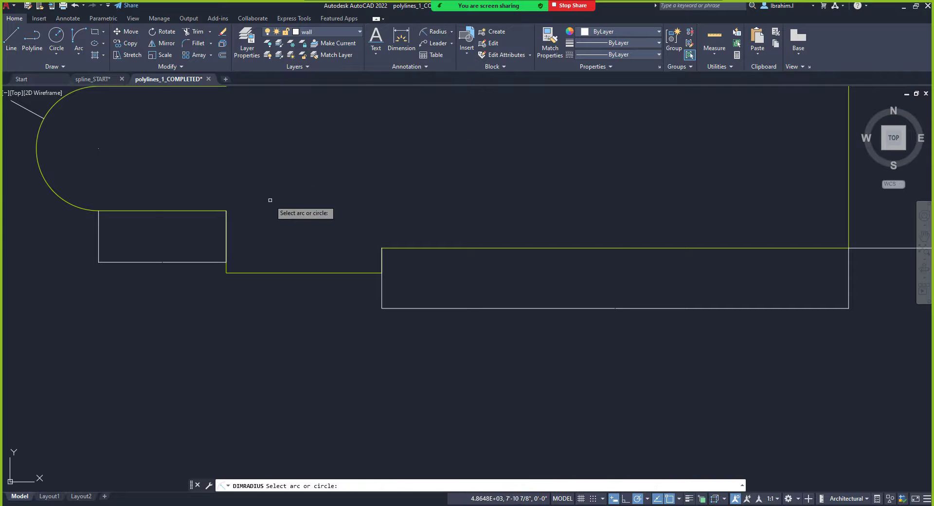
pyautogui.scroll(-3, 265, 202)
pyautogui.click(144, 198)
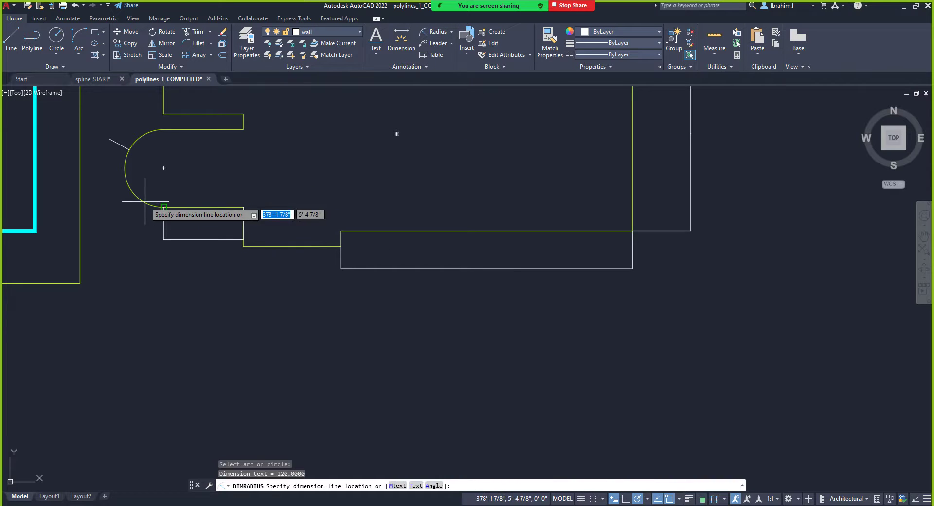
pyautogui.click(131, 299)
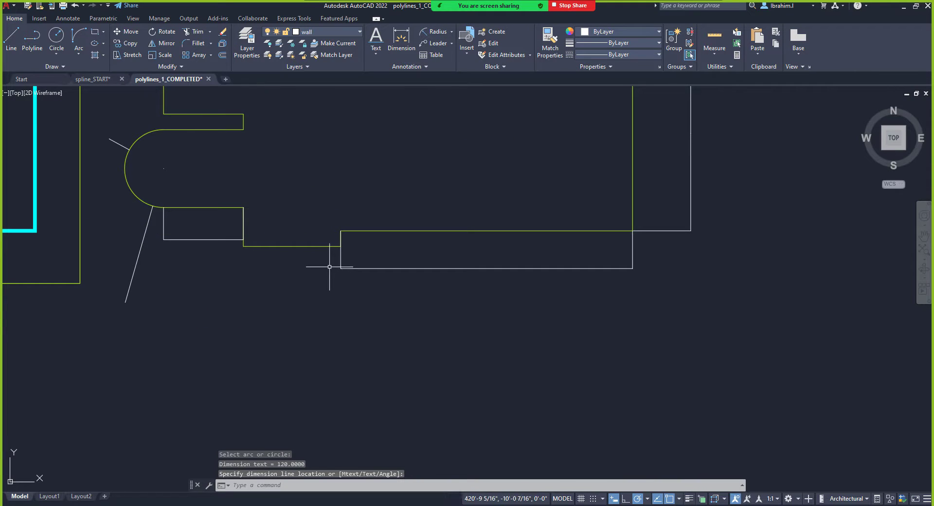
# Try to add an angular dimension at the small step in the outline's bottom edge.
pyautogui.click(454, 32)
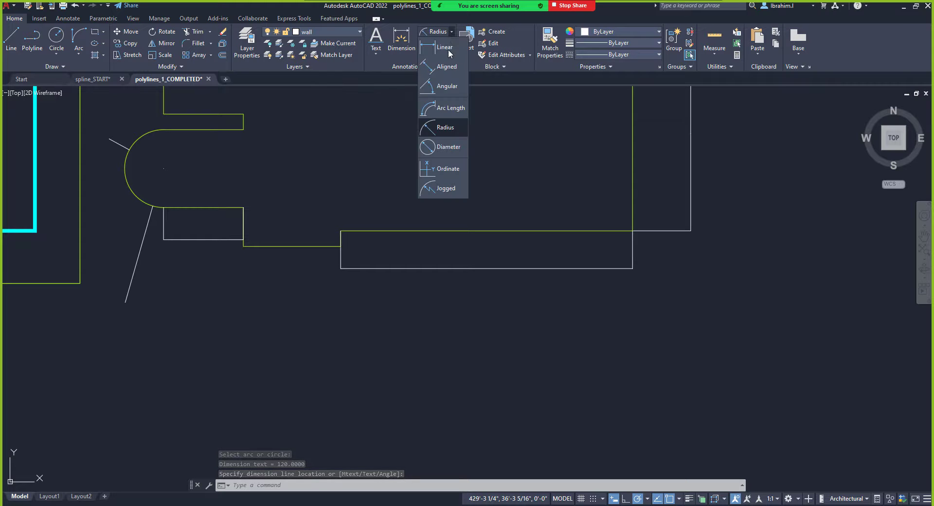
pyautogui.click(447, 86)
pyautogui.scroll(4, 323, 267)
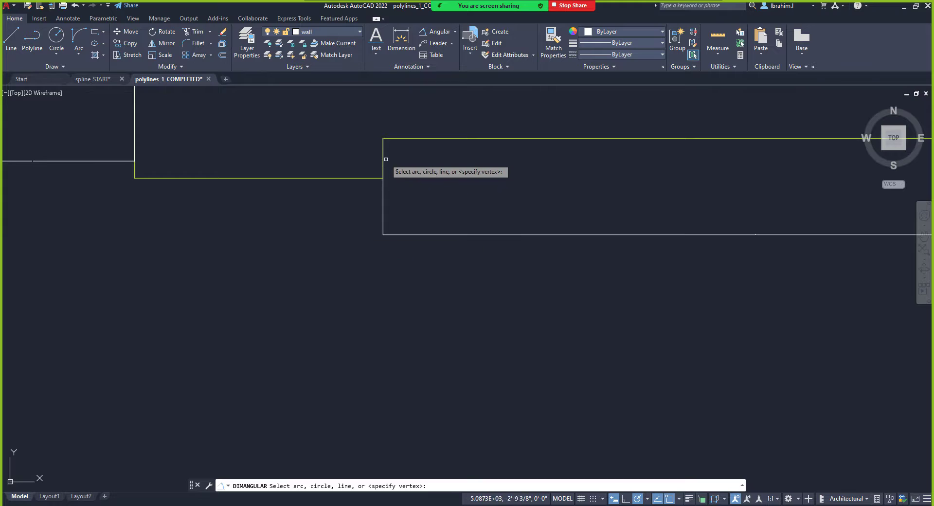
pyautogui.click(384, 161)
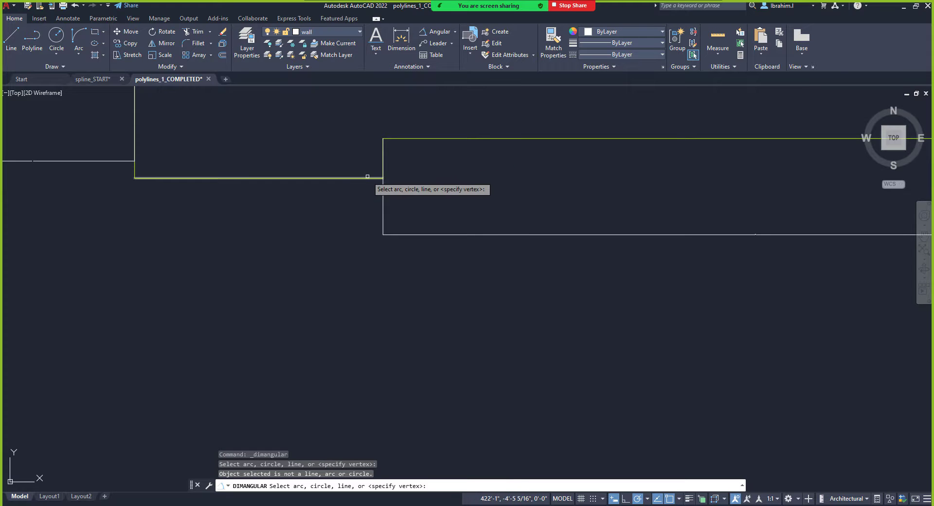
pyautogui.click(367, 177)
pyautogui.press('Escape')
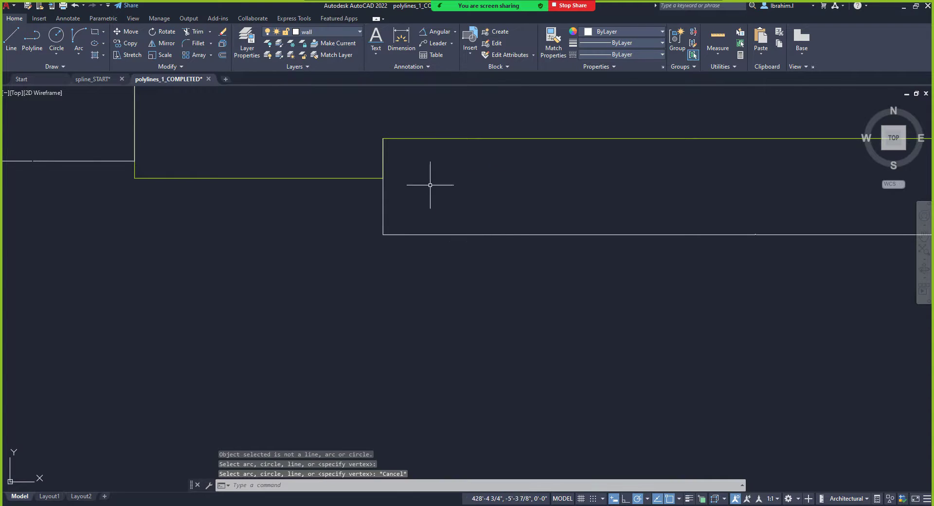
# Delete the linear dimension below the outline's long bottom edge.
pyautogui.click(463, 238)
pyautogui.click(462, 221)
pyautogui.press('Delete')
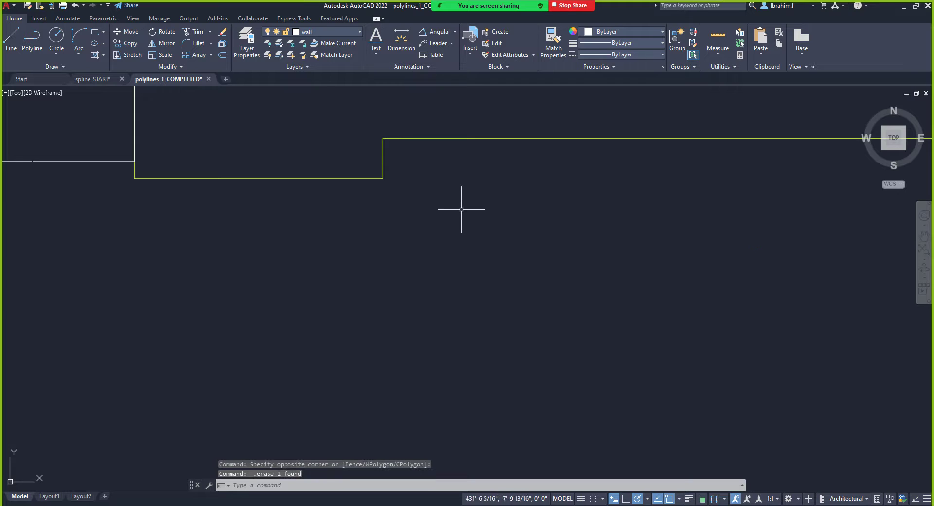
# Add an angular dimension between the step's short vertical edge and the adjoining lower horizontal edge, placed inside the outline, and inspect its text.
pyautogui.click(435, 31)
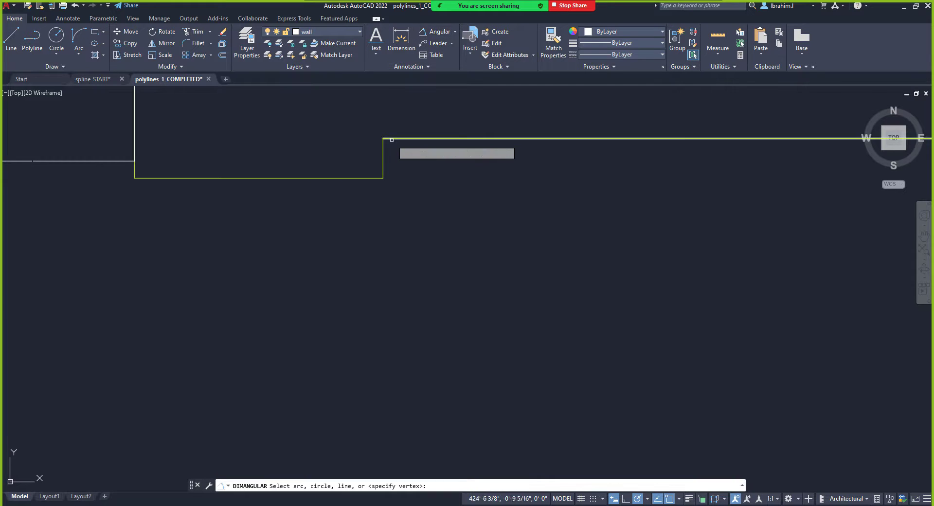
pyautogui.click(384, 155)
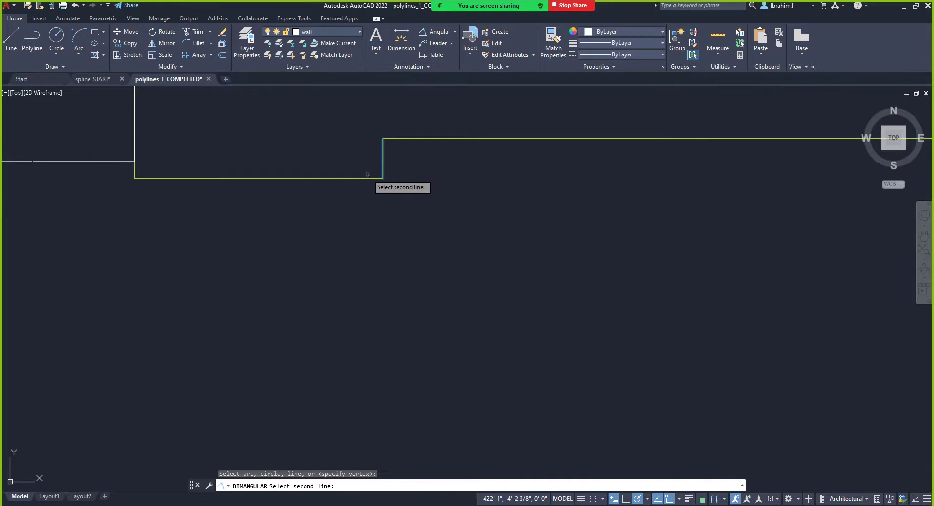
pyautogui.click(363, 178)
pyautogui.click(356, 144)
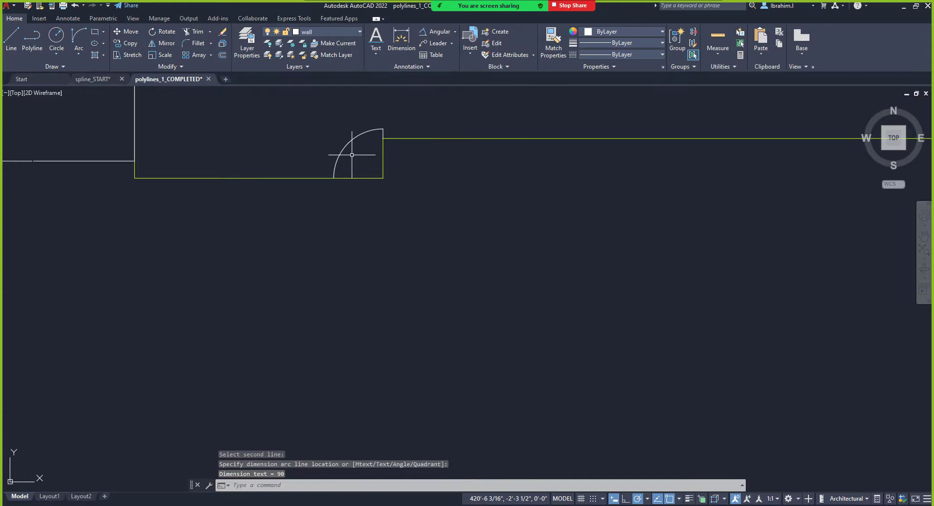
pyautogui.scroll(10, 357, 134)
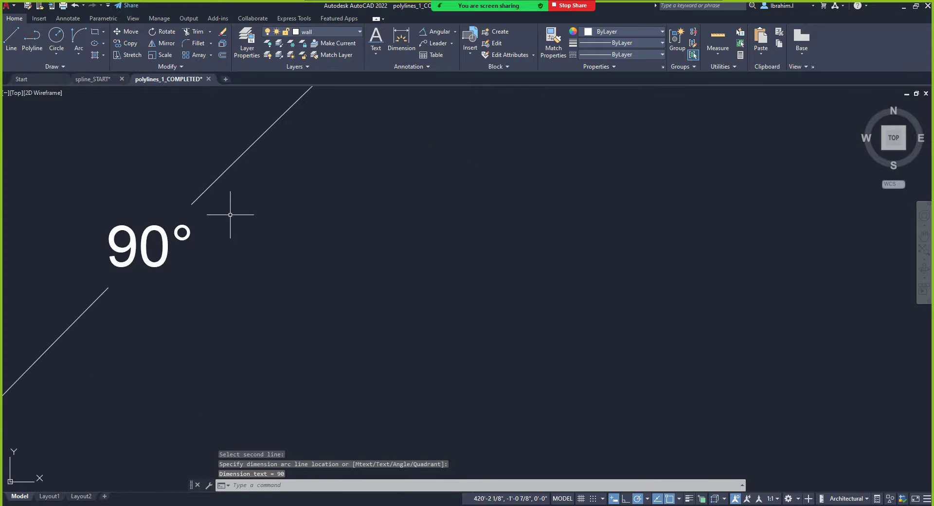
pyautogui.scroll(-10, 172, 238)
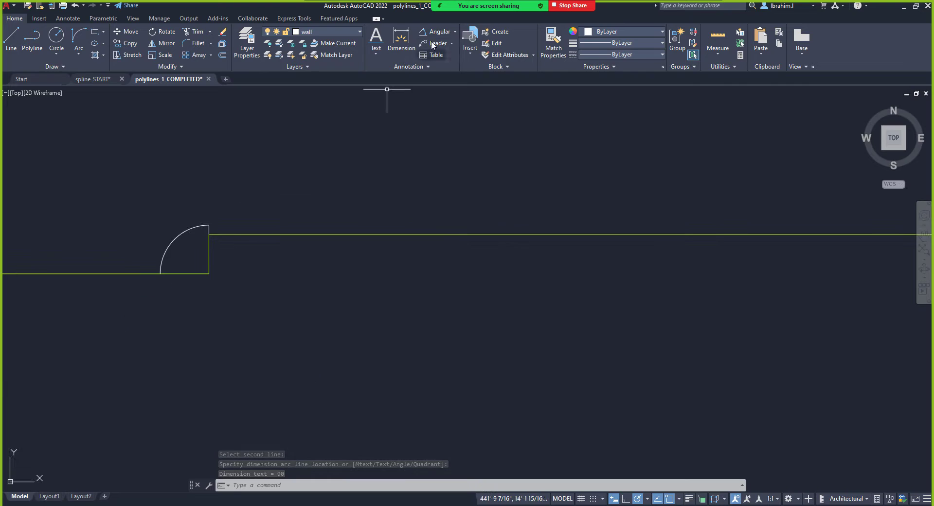
# Measure the edge lengths and distances across the building outline with the Quick measure tool.
pyautogui.click(455, 32)
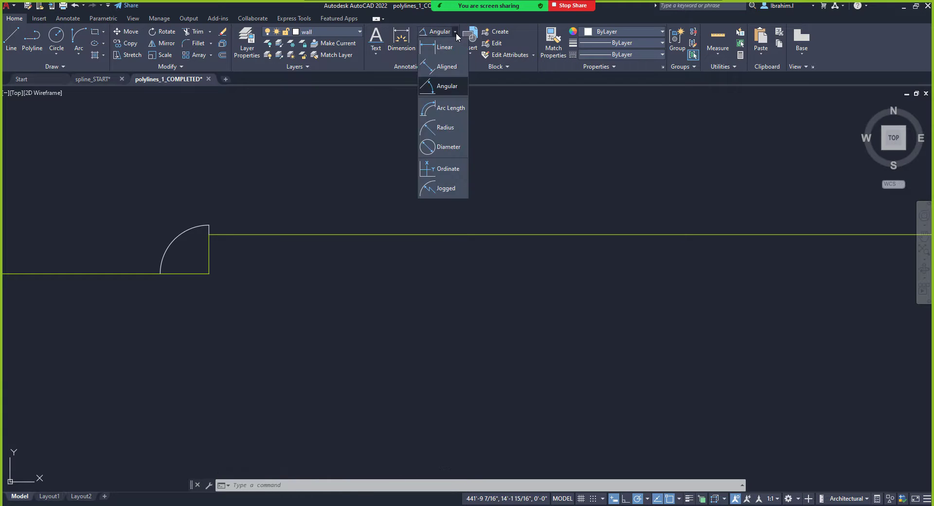
pyautogui.click(402, 47)
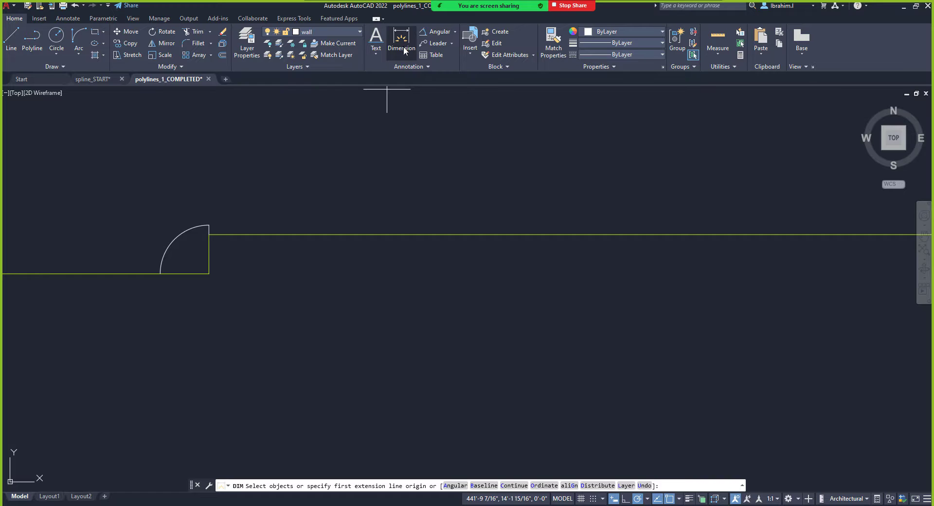
pyautogui.click(715, 54)
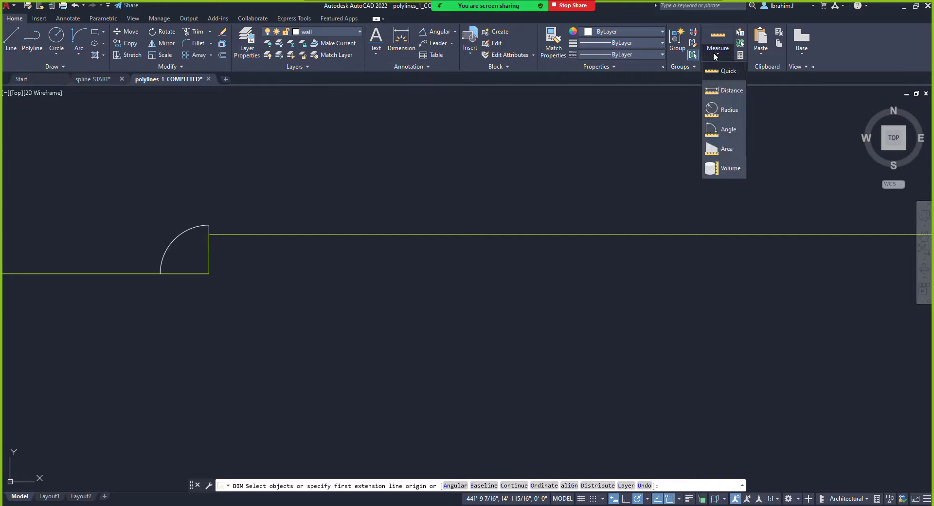
pyautogui.click(727, 71)
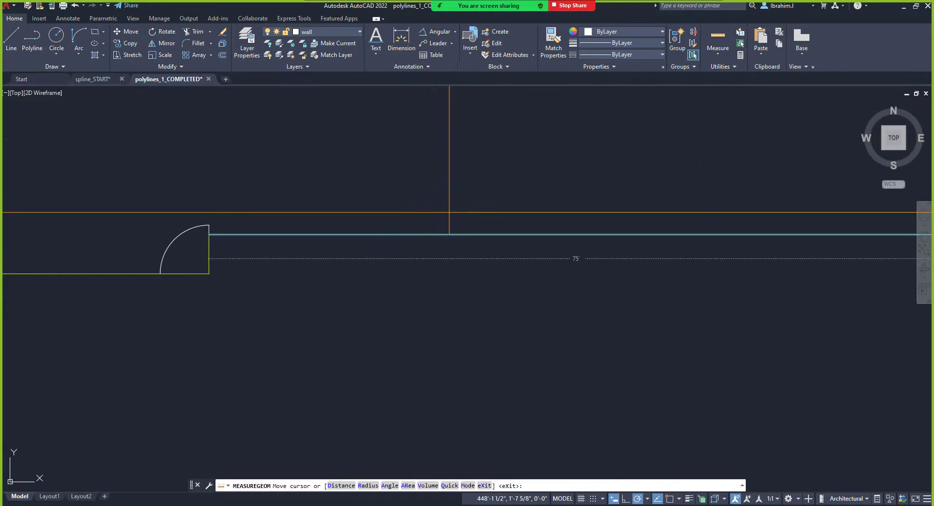
pyautogui.scroll(-6, 448, 215)
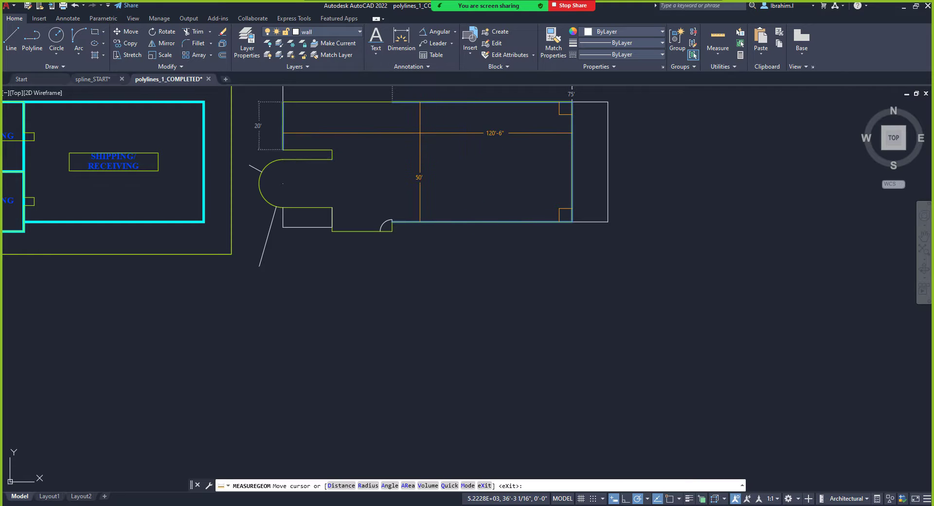
# Measure the angle between the bottom step's short vertical edge and the outline's long bottom edge.
pyautogui.click(719, 55)
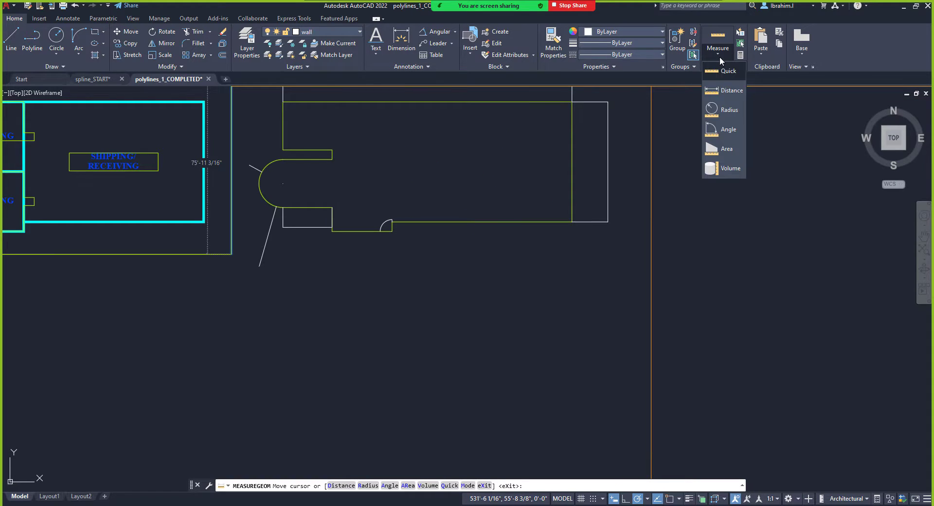
pyautogui.click(728, 130)
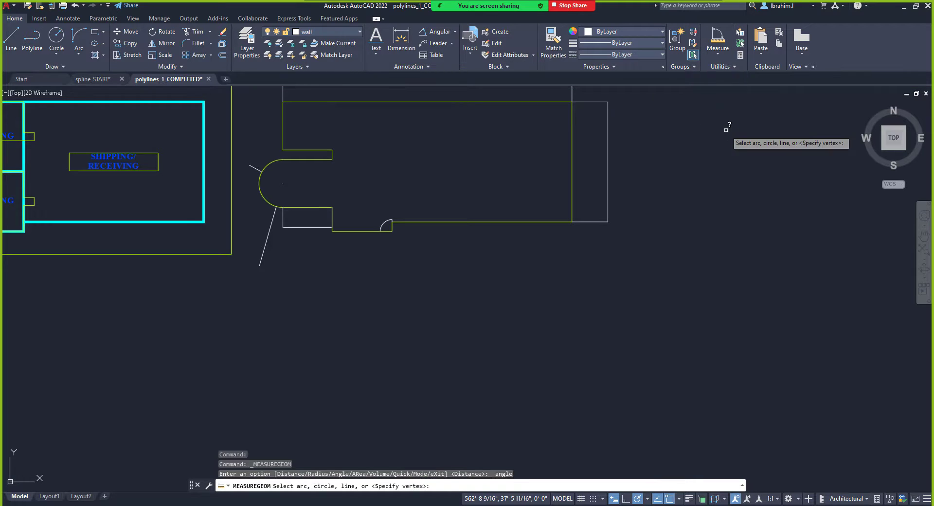
pyautogui.scroll(5, 341, 202)
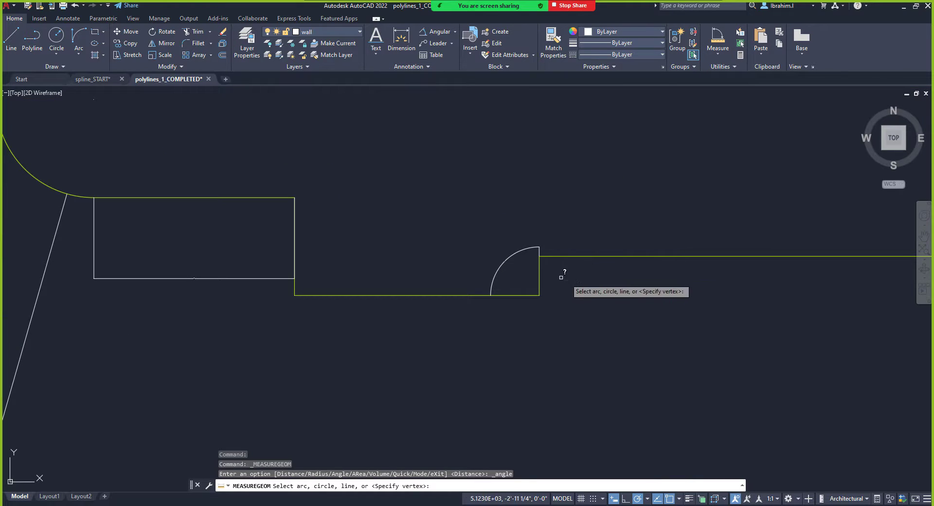
pyautogui.click(539, 266)
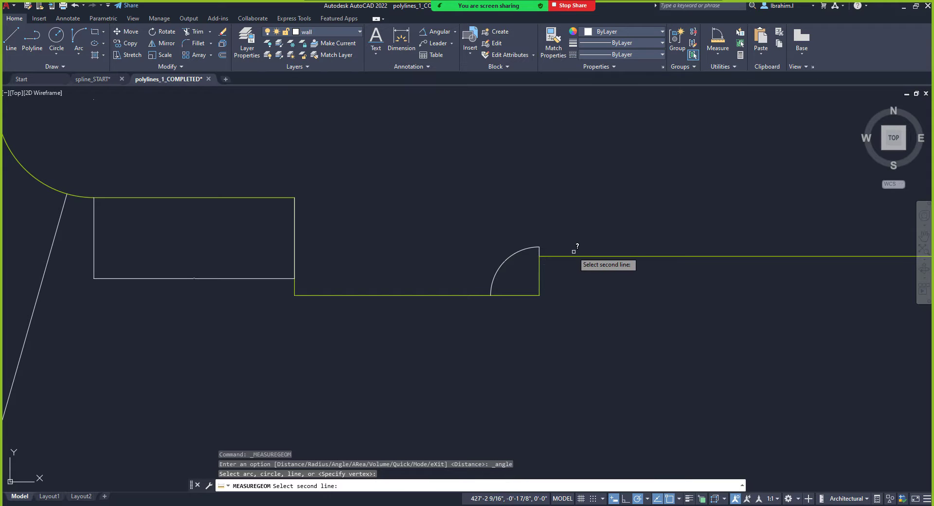
pyautogui.click(565, 256)
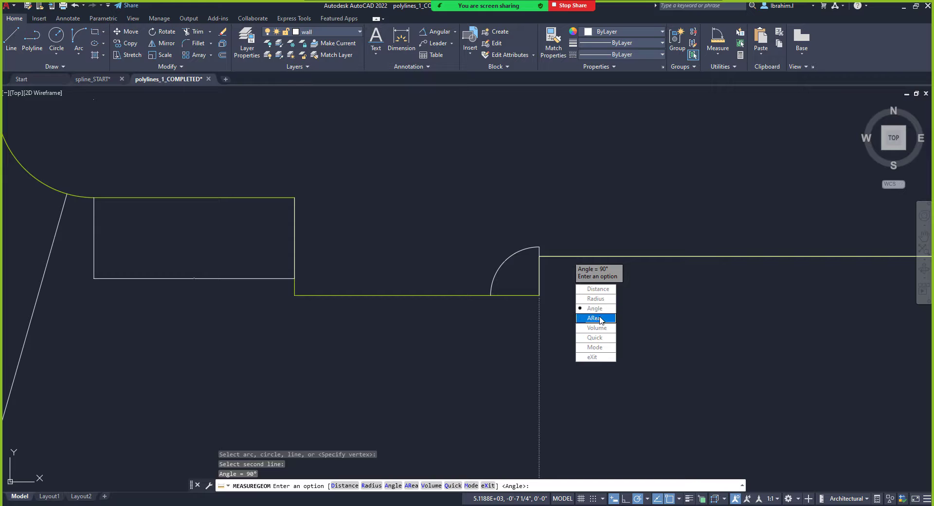
# Measure the area and perimeter of the outline's main body, picking corner points around it from the bottom step's lower corner.
pyautogui.click(594, 318)
pyautogui.scroll(-3, 449, 179)
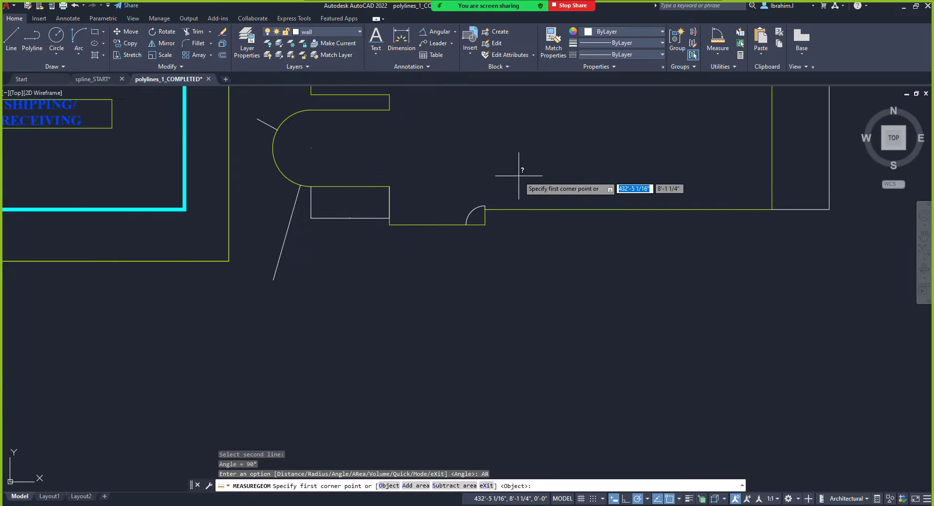
pyautogui.click(485, 225)
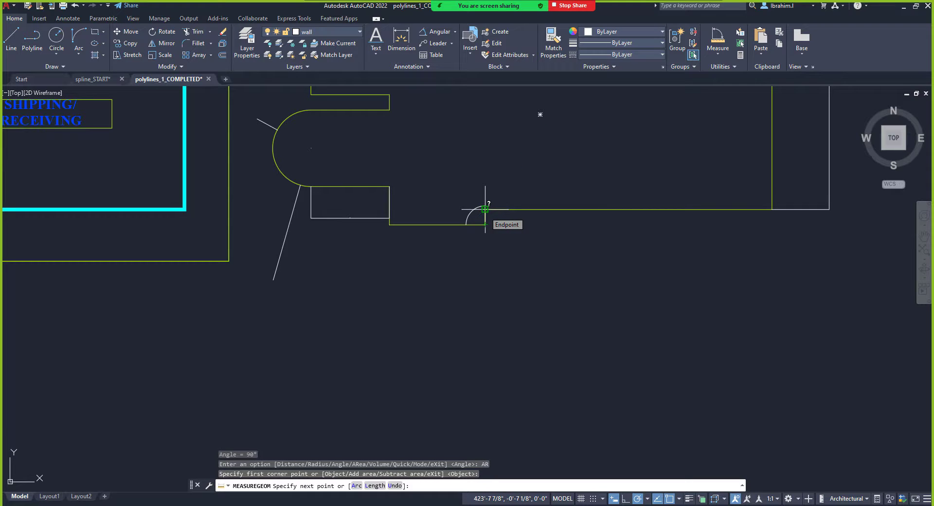
pyautogui.click(485, 209)
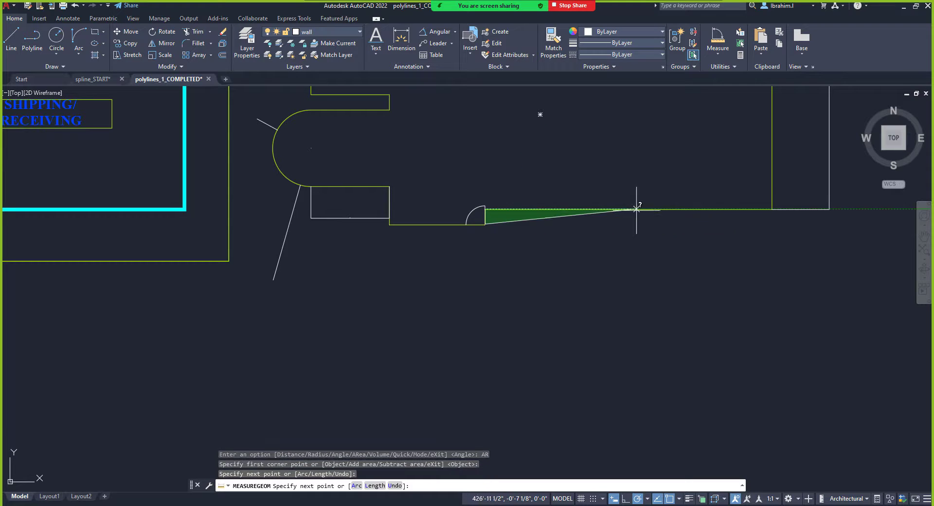
pyautogui.click(772, 209)
pyautogui.scroll(-5, 632, 146)
pyautogui.scroll(3, 682, 136)
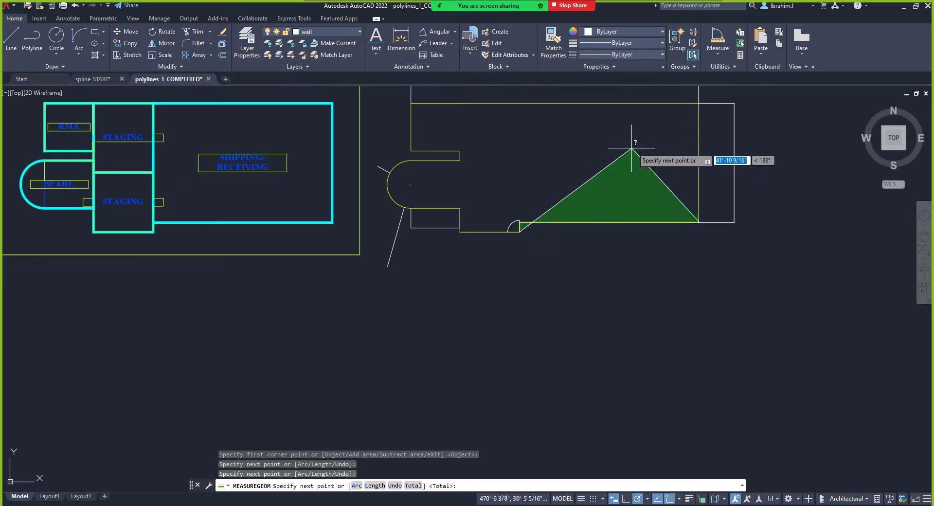
pyautogui.click(699, 103)
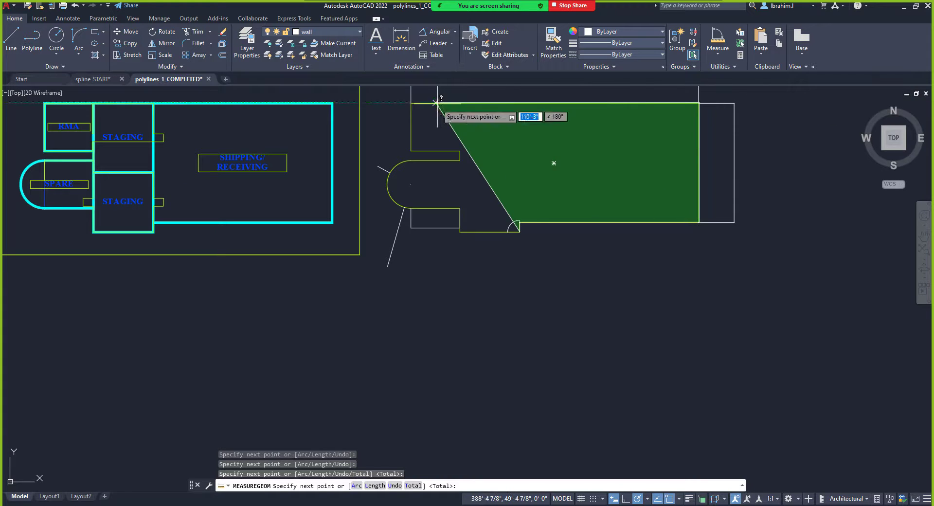
pyautogui.click(413, 103)
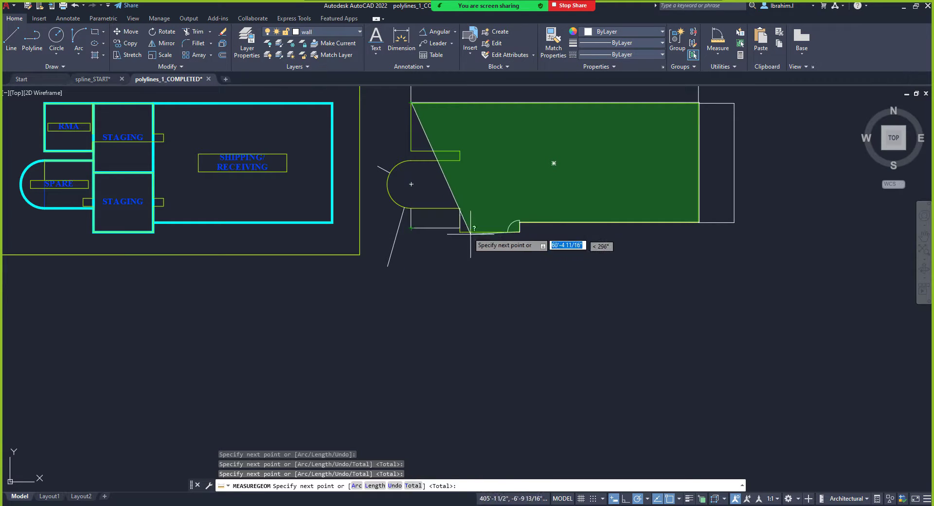
pyautogui.click(417, 232)
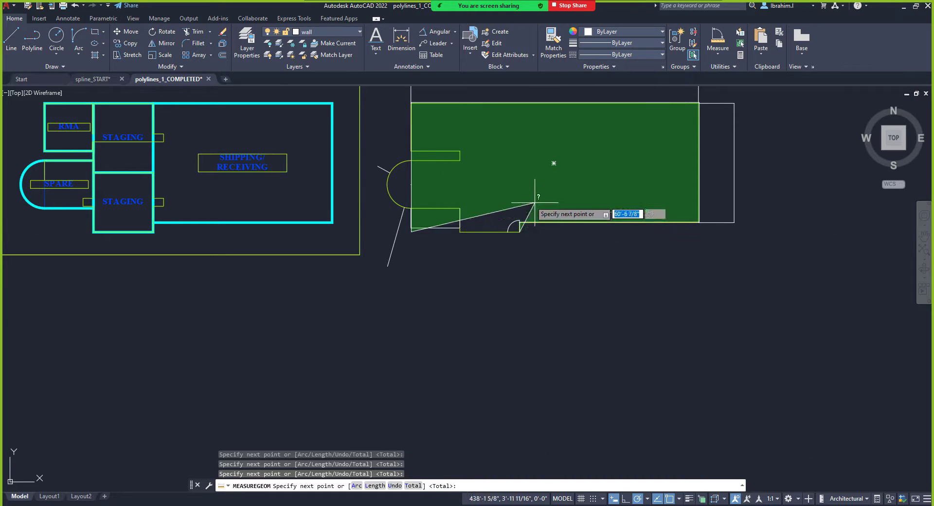
pyautogui.click(490, 232)
pyautogui.press('Return')
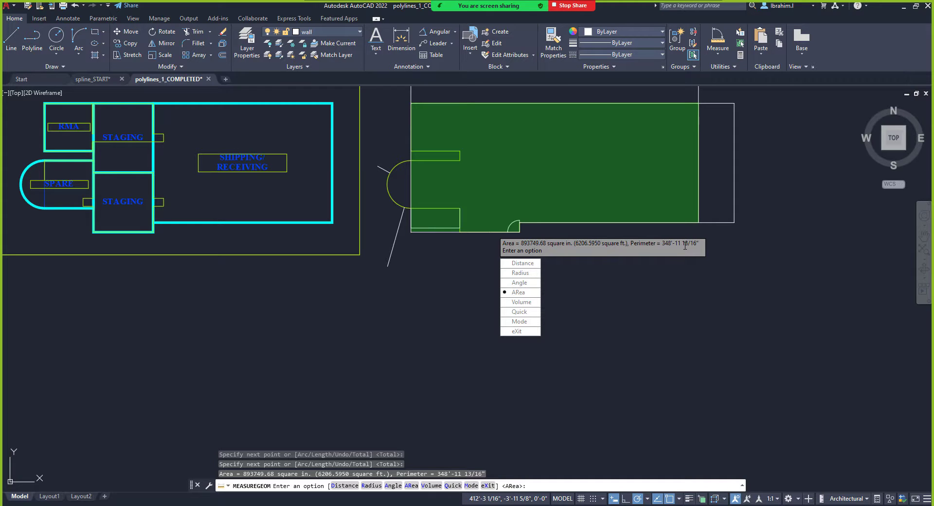
pyautogui.press('Escape')
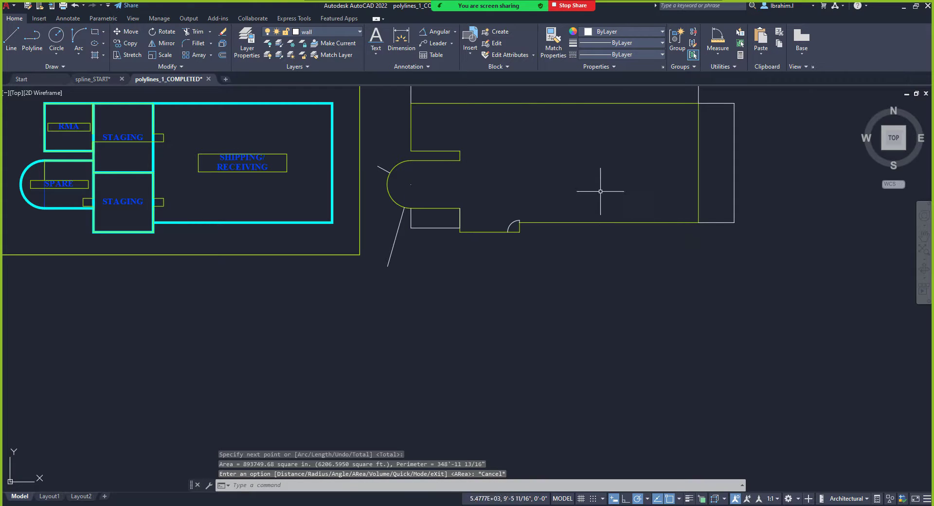
# Review the Insert Table settings and the leader options without inserting a table or leader.
pyautogui.click(721, 53)
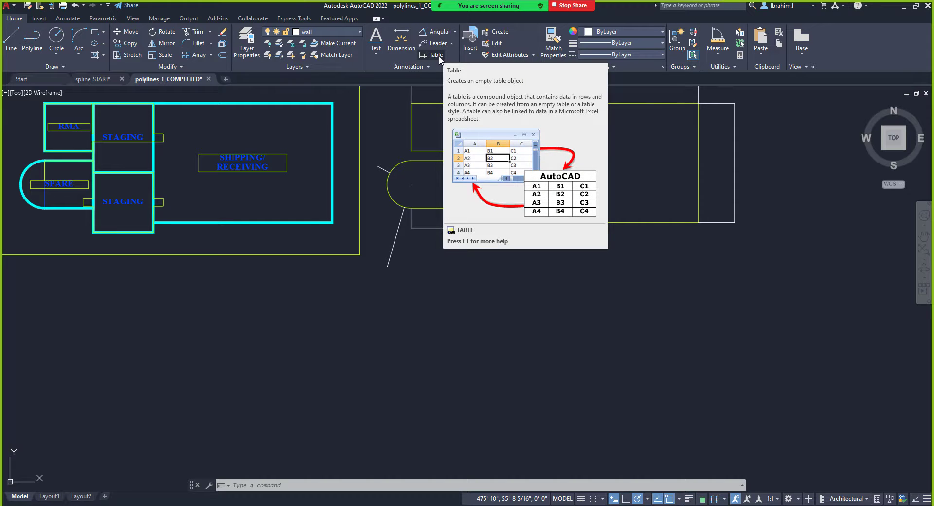
pyautogui.click(439, 57)
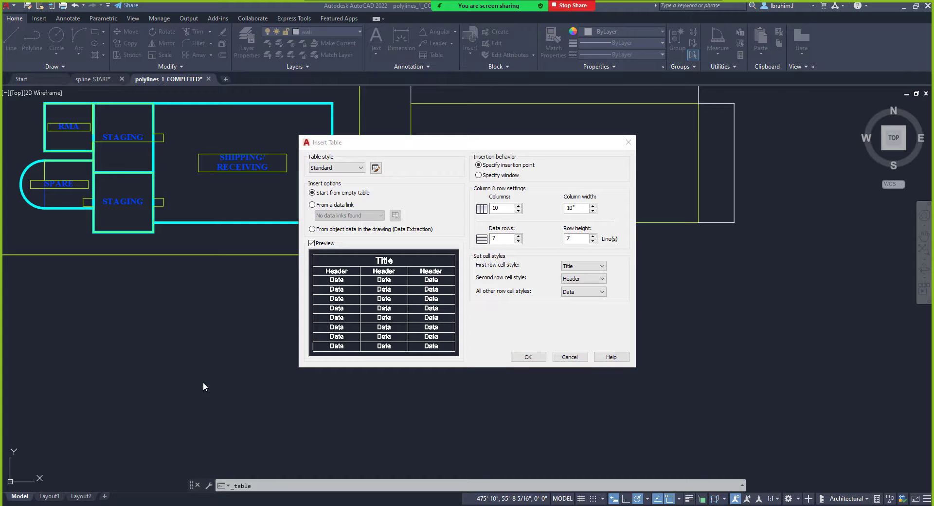
pyautogui.click(628, 143)
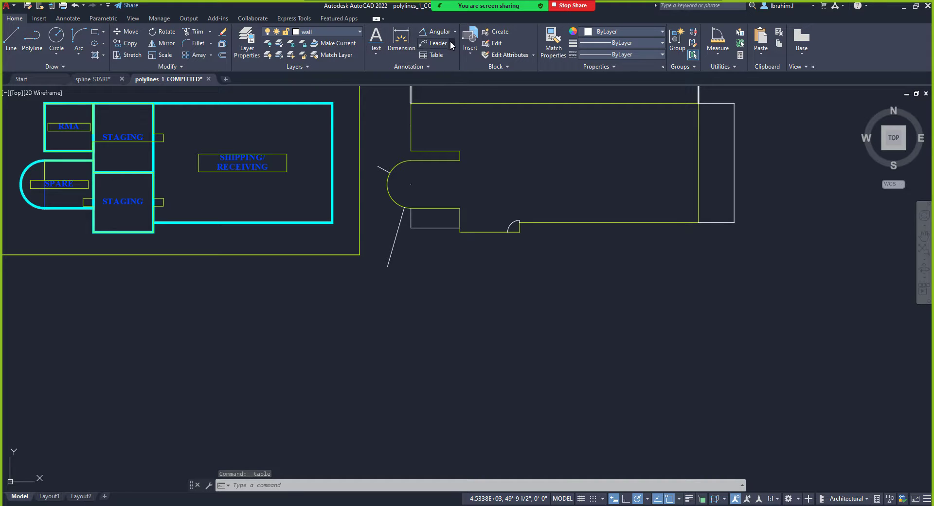
pyautogui.click(453, 44)
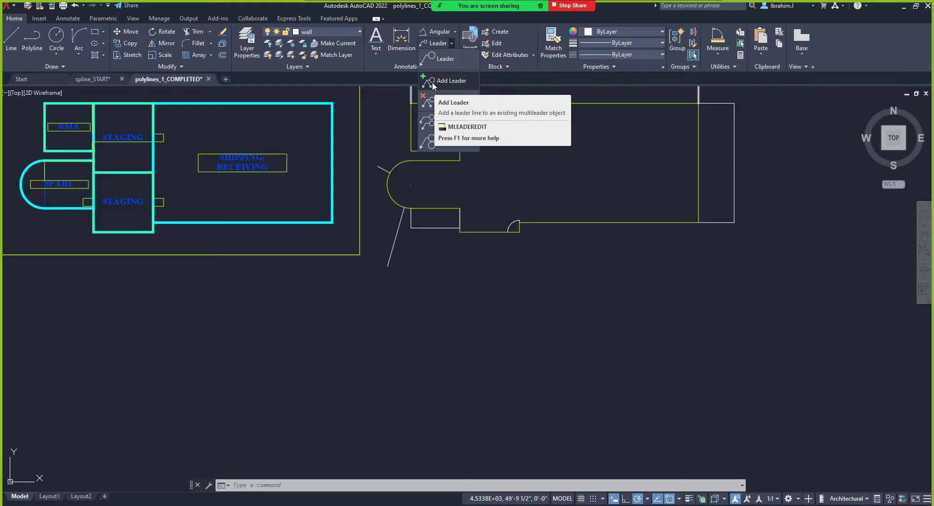
pyautogui.click(515, 147)
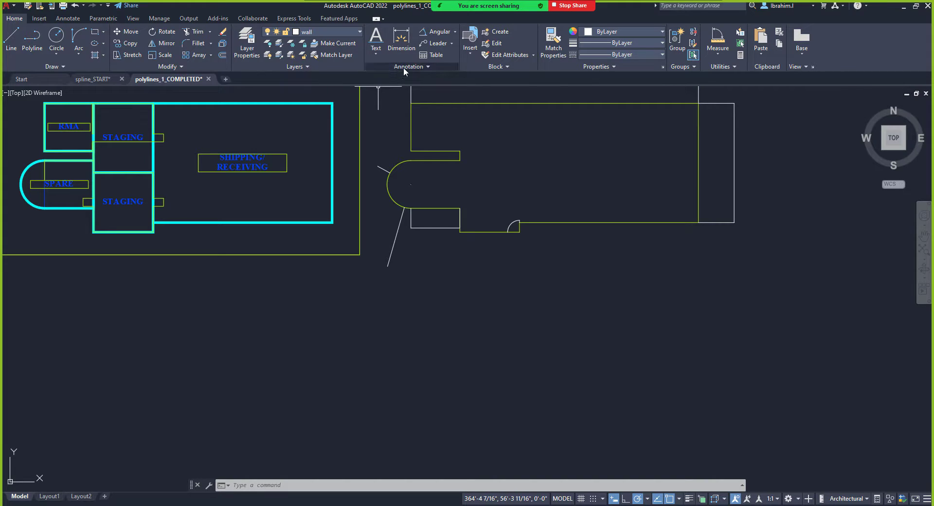
pyautogui.click(432, 55)
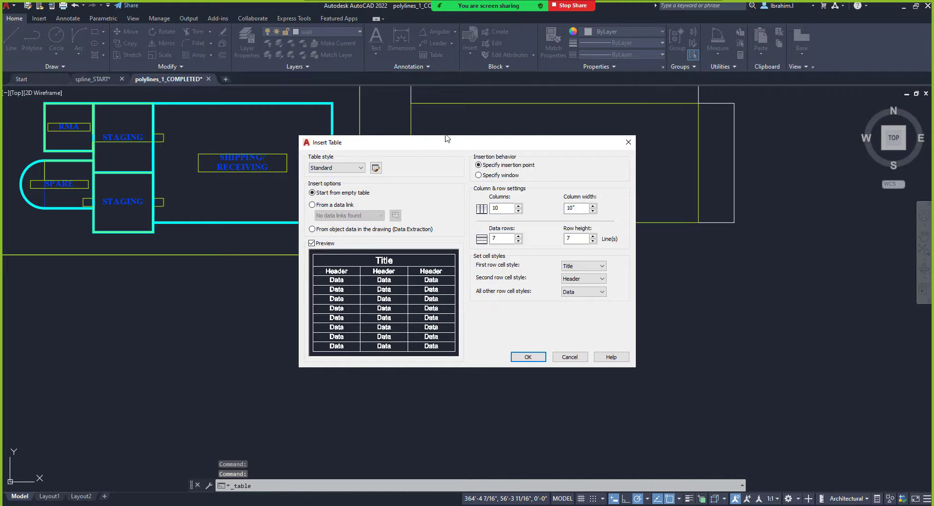
pyautogui.click(629, 142)
# Examine the equipment layout, the labelled floor plan and the dimensioned building outline at overview and close range.
pyautogui.scroll(-2, 323, 233)
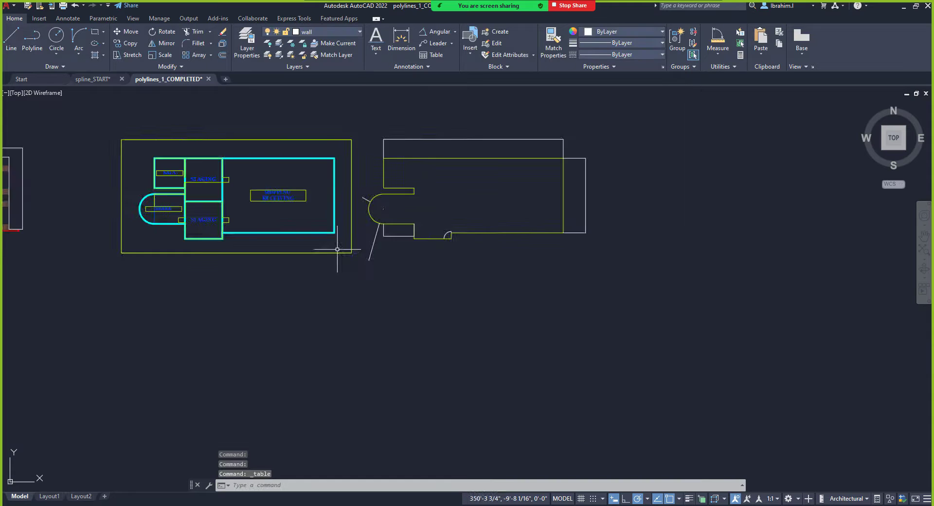
pyautogui.scroll(5, 306, 159)
pyautogui.scroll(-5, 324, 195)
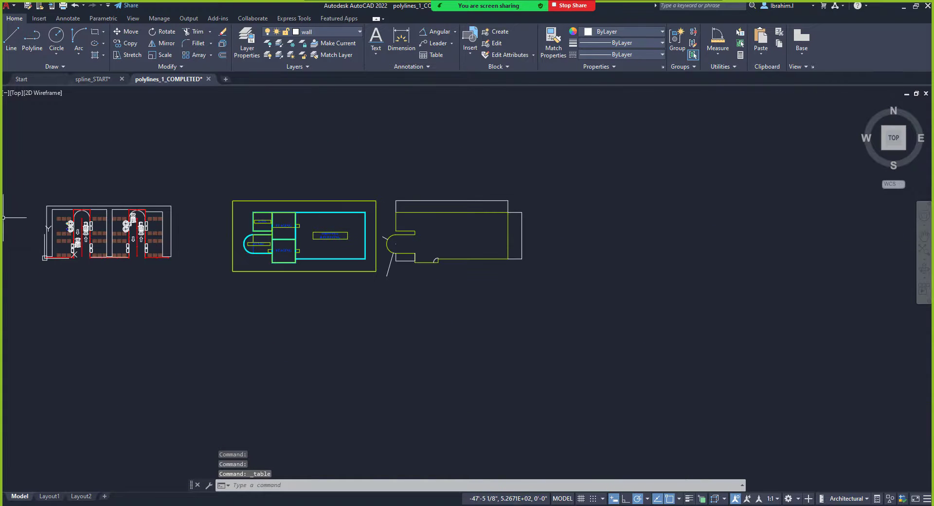
pyautogui.scroll(4, 77, 221)
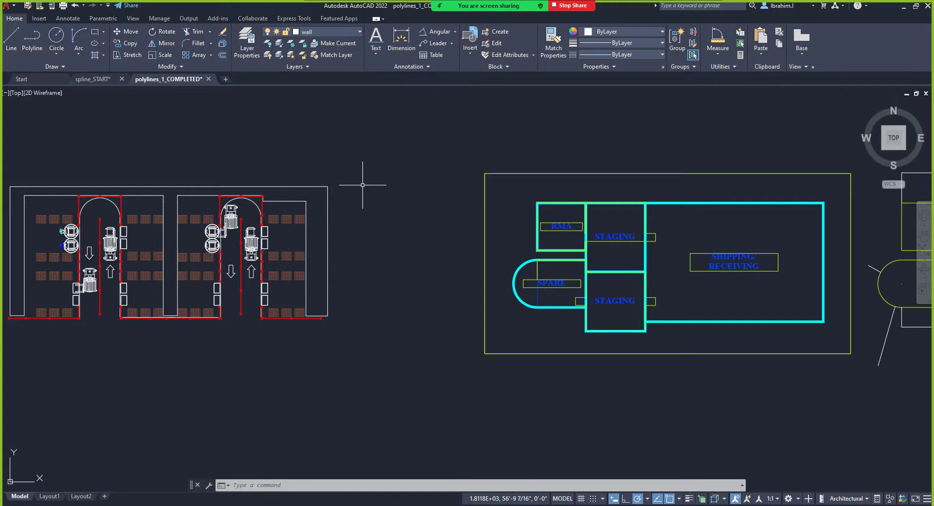
pyautogui.scroll(-4, 344, 227)
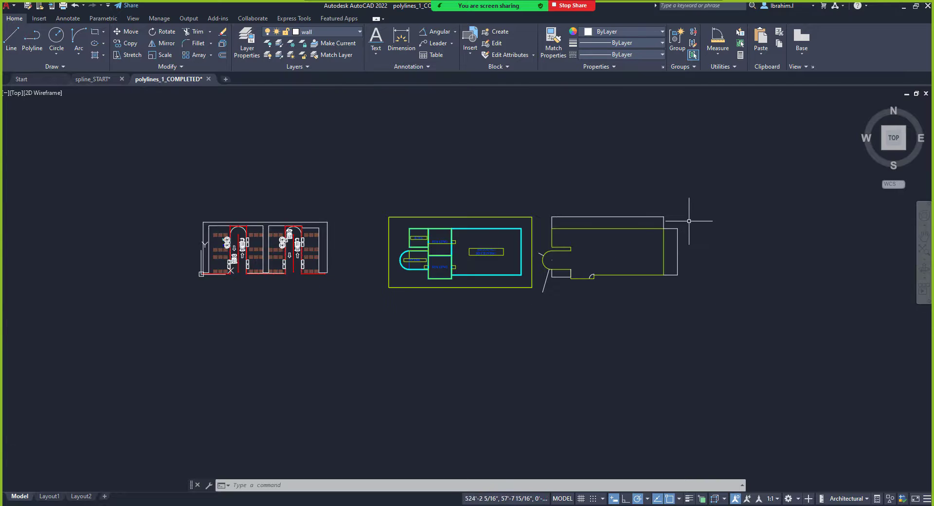
pyautogui.scroll(4, 689, 221)
pyautogui.scroll(-6, 686, 231)
pyautogui.scroll(4, 412, 282)
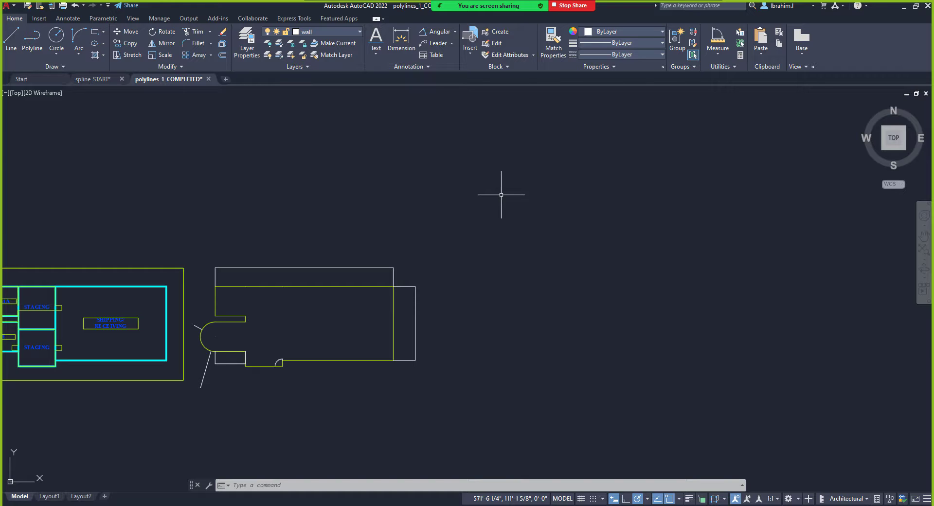
pyautogui.scroll(5, 386, 294)
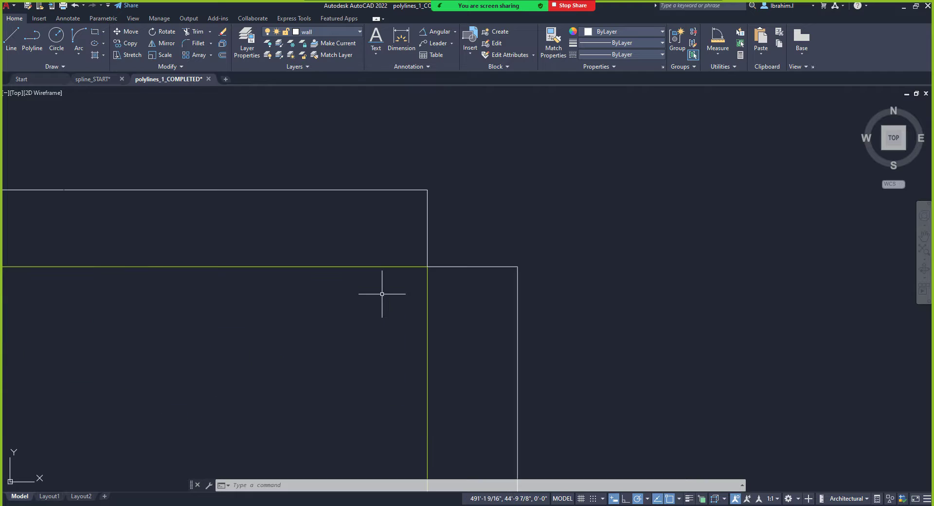
pyautogui.scroll(-3, 421, 254)
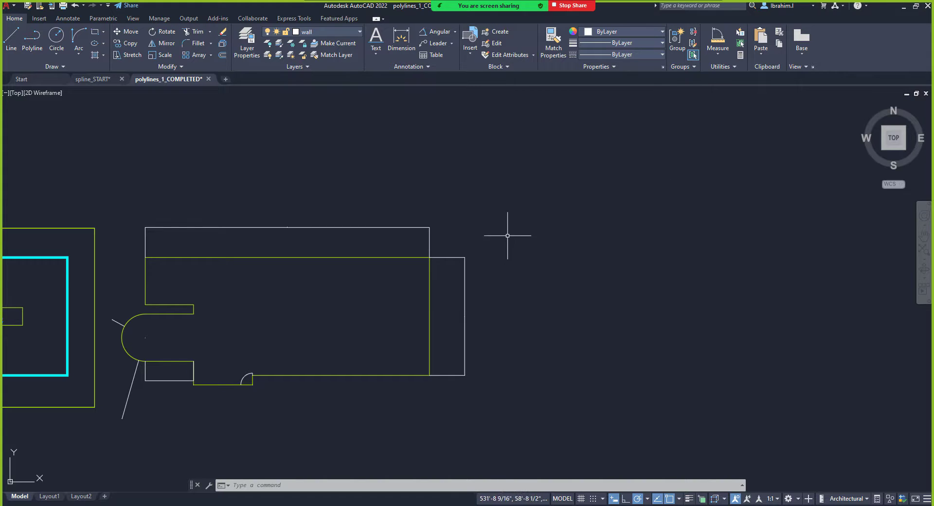
pyautogui.scroll(-4, 584, 280)
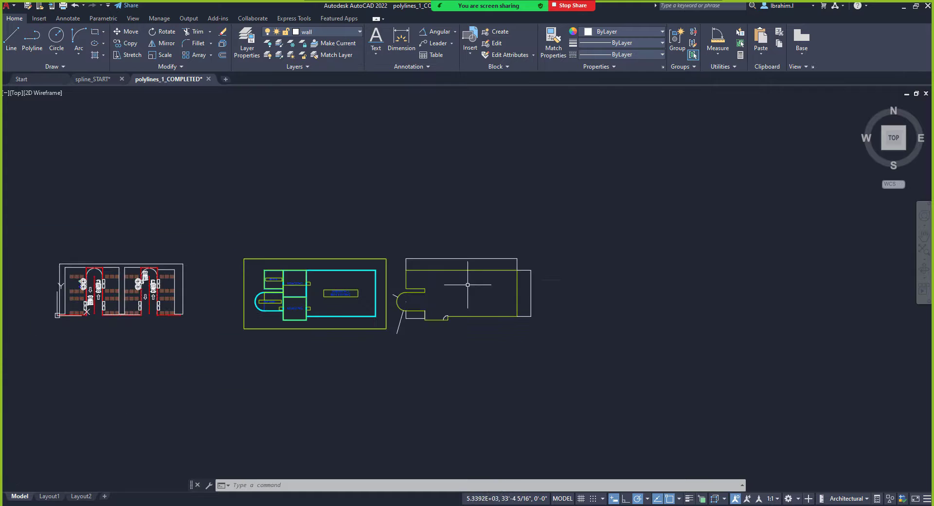
pyautogui.scroll(4, 453, 292)
pyautogui.scroll(-4, 406, 290)
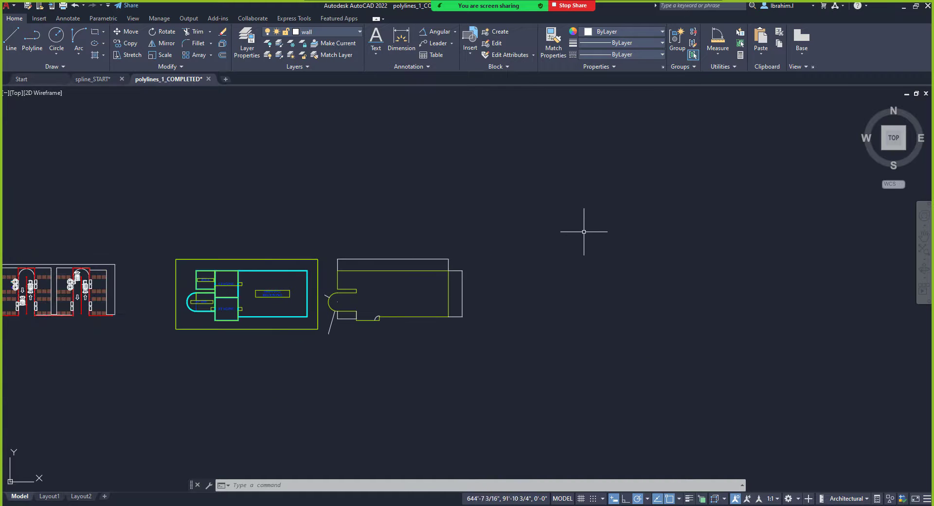
pyautogui.scroll(3, 595, 239)
pyautogui.scroll(-2, 546, 246)
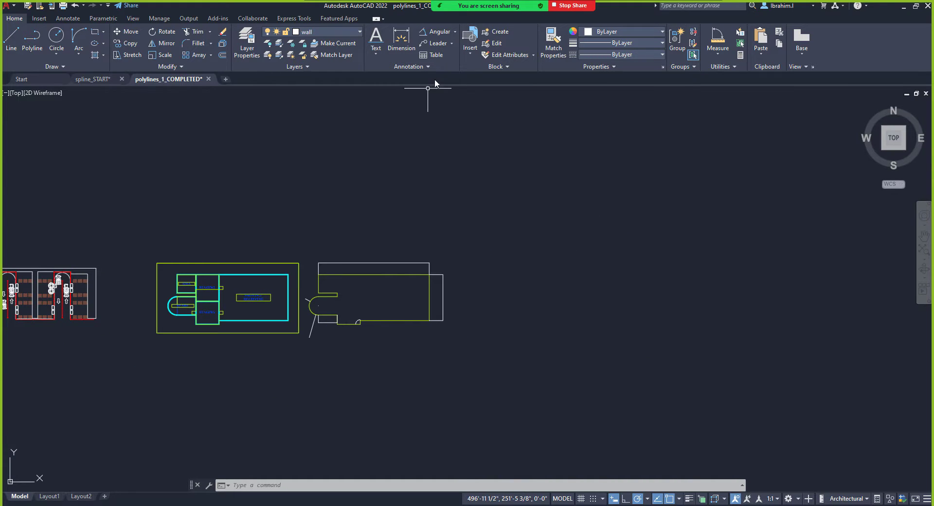
# Start inserting a table with the Standard table style, keeping the Insert Table dialog clear of the building outline.
pyautogui.scroll(2, 484, 263)
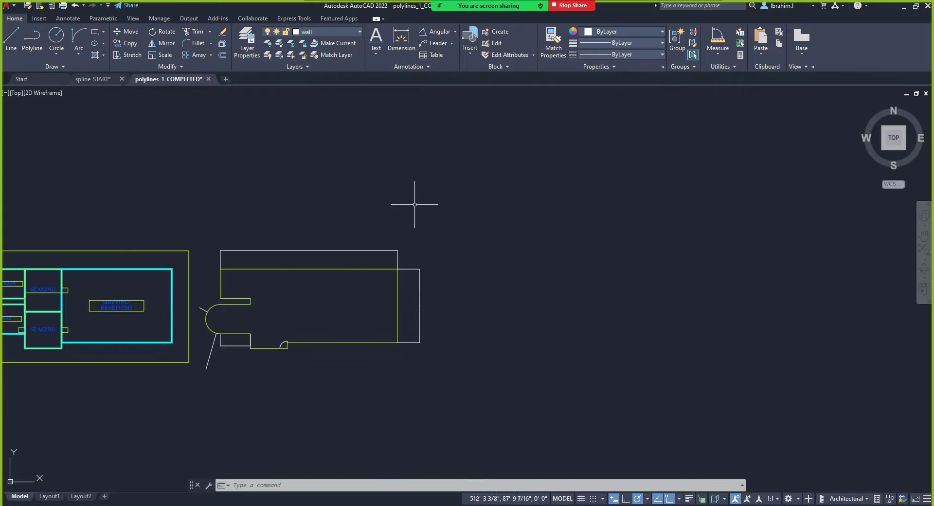
pyautogui.click(439, 57)
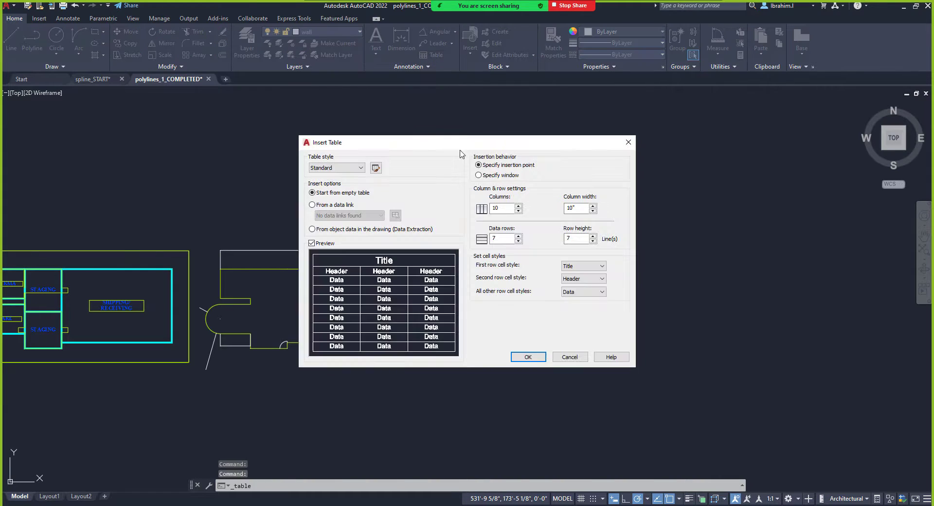
pyautogui.moveTo(423, 146); pyautogui.dragTo(605, 137)
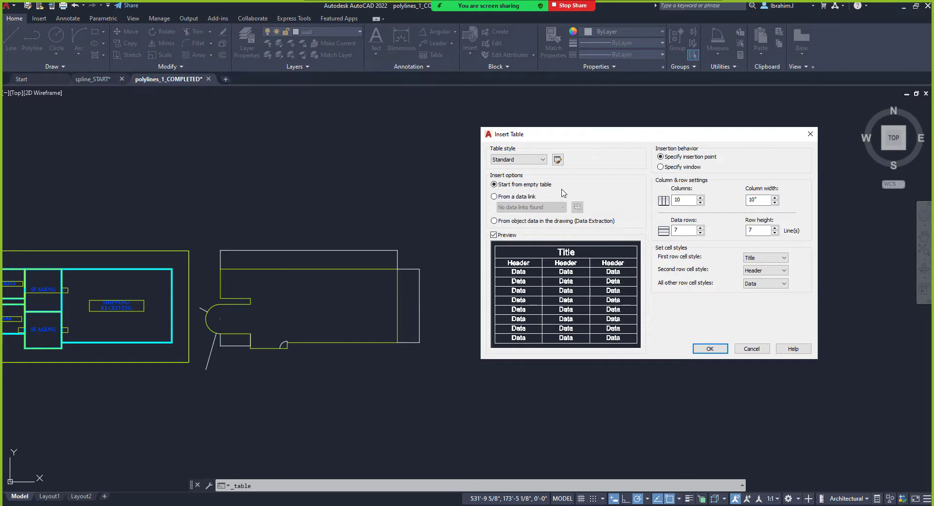
pyautogui.click(521, 160)
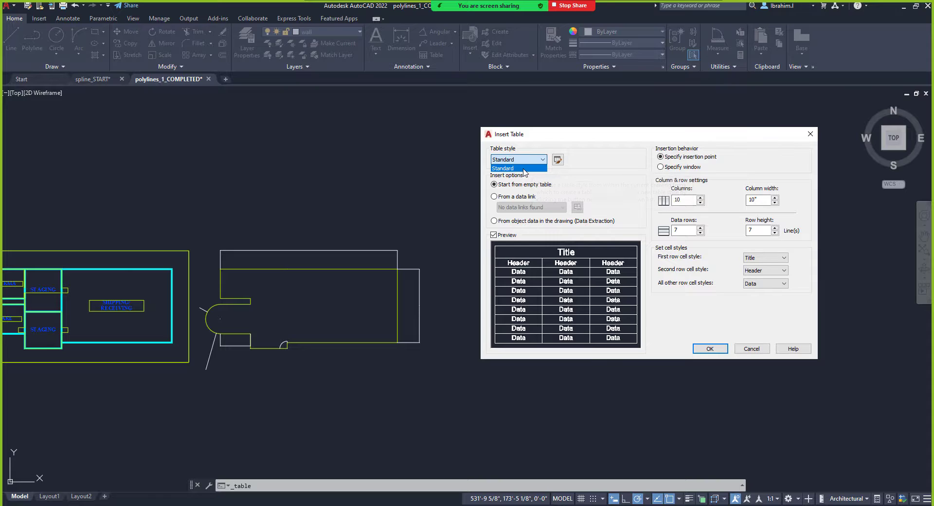
pyautogui.click(525, 169)
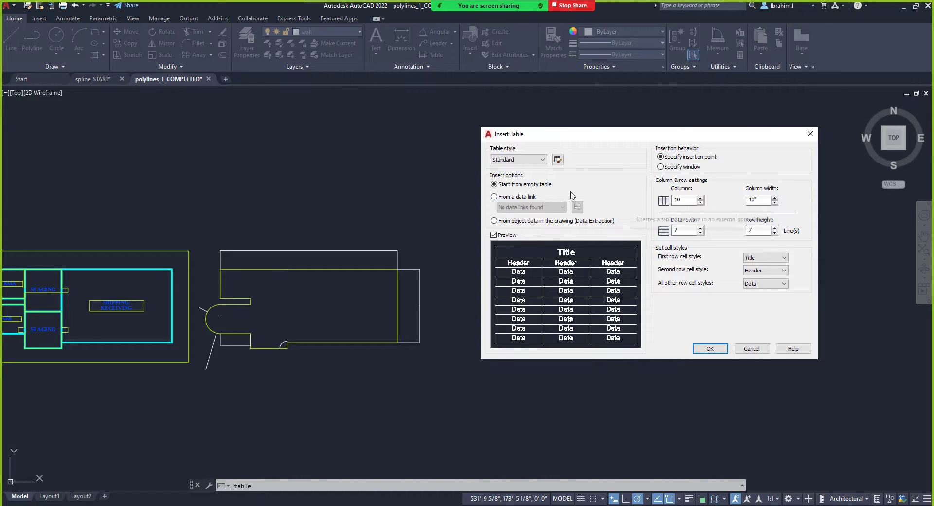
# Try a data link as the table's source, comparing it with starting from an empty table.
pyautogui.click(504, 198)
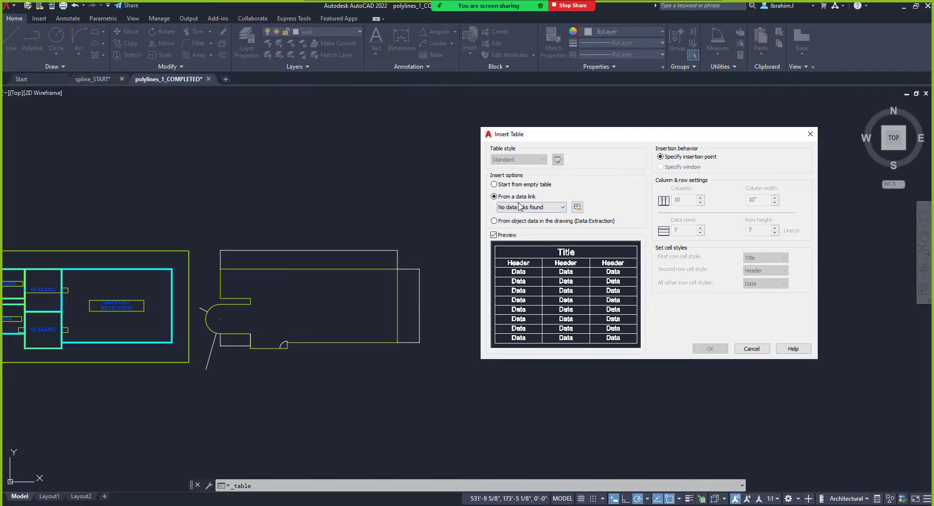
pyautogui.click(498, 187)
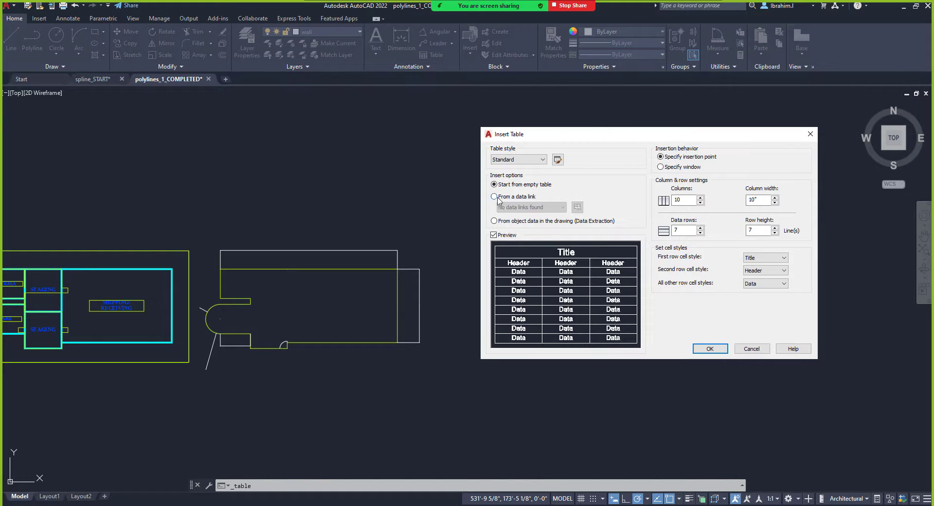
pyautogui.click(498, 199)
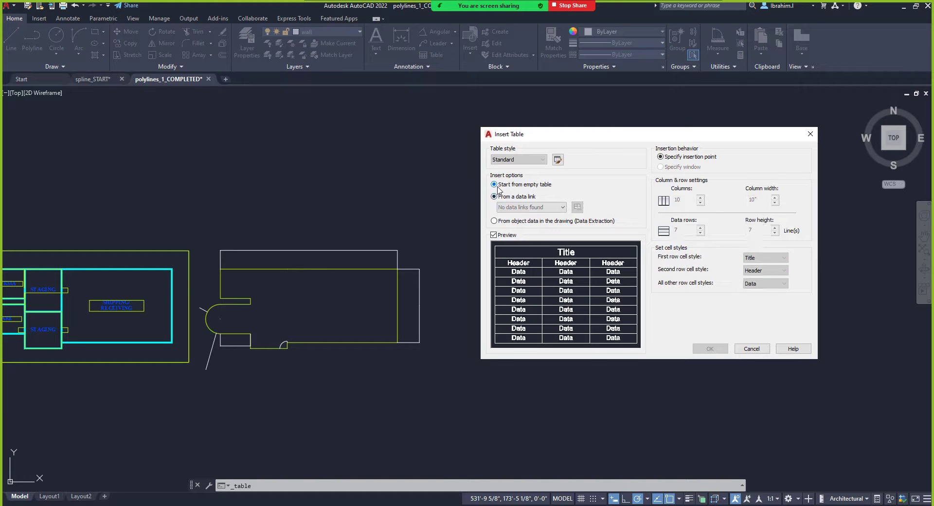
# Start from an empty table and set it to 8 columns and 10 data rows.
pyautogui.click(510, 189)
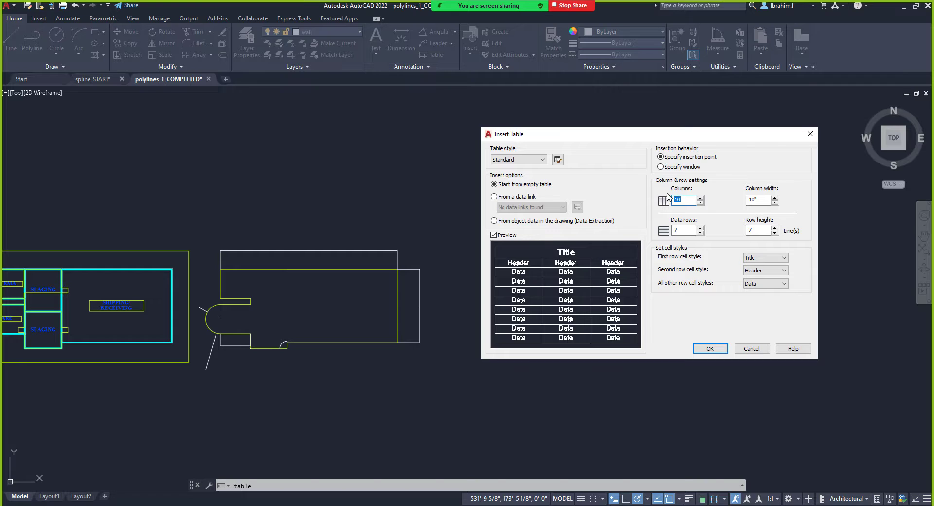
pyautogui.click(687, 231)
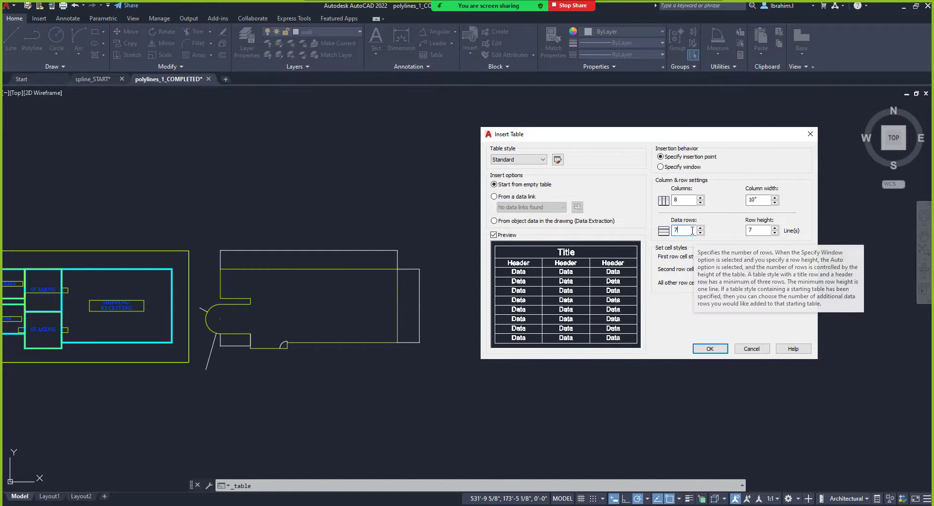
pyautogui.doubleClick(676, 230)
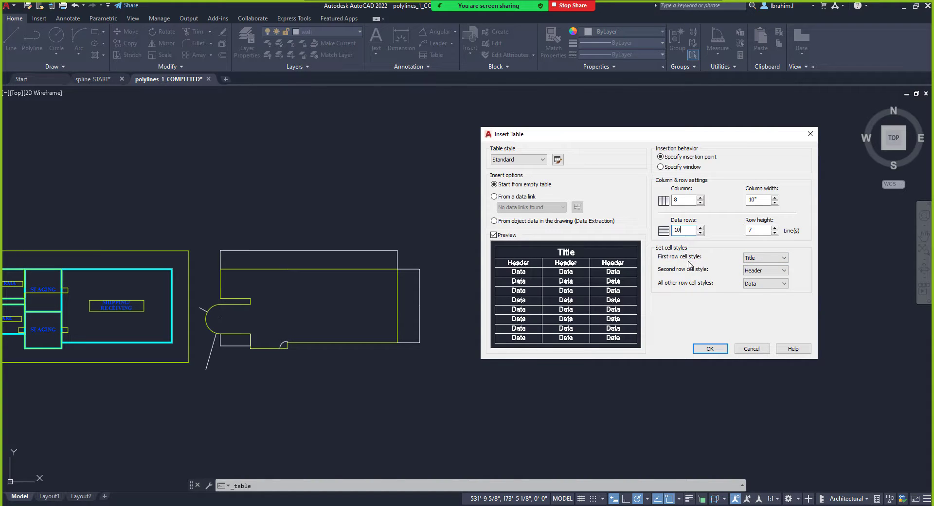
# Try Data and Header as the first row's cell style, and return it to Title.
pyautogui.click(748, 262)
pyautogui.click(758, 261)
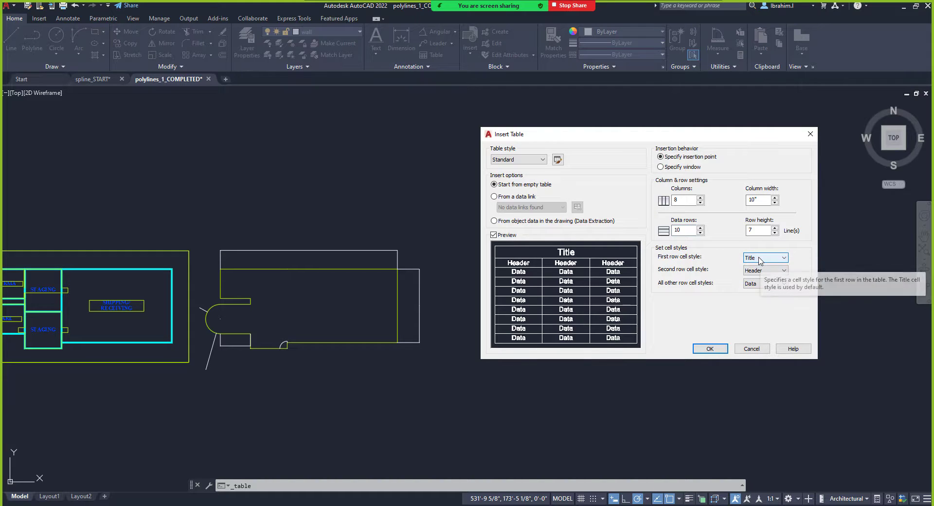
pyautogui.click(760, 261)
pyautogui.click(758, 266)
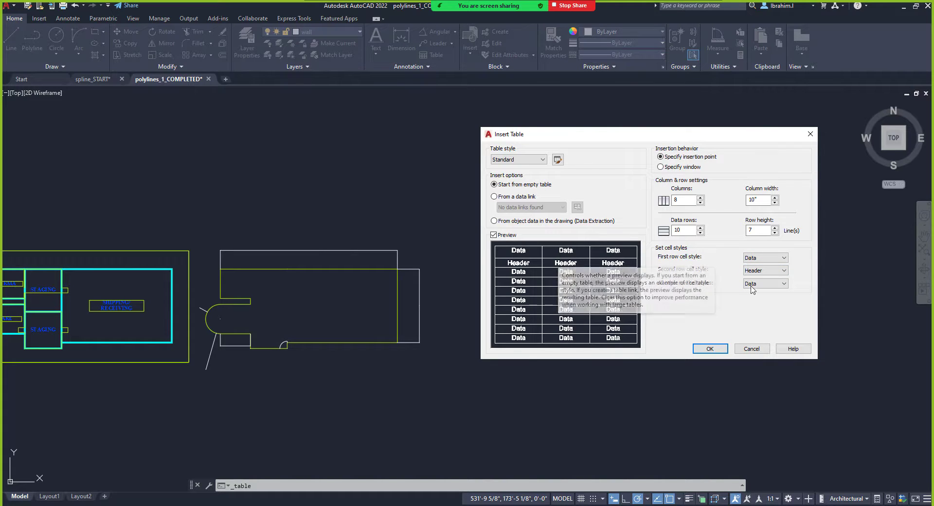
pyautogui.click(762, 259)
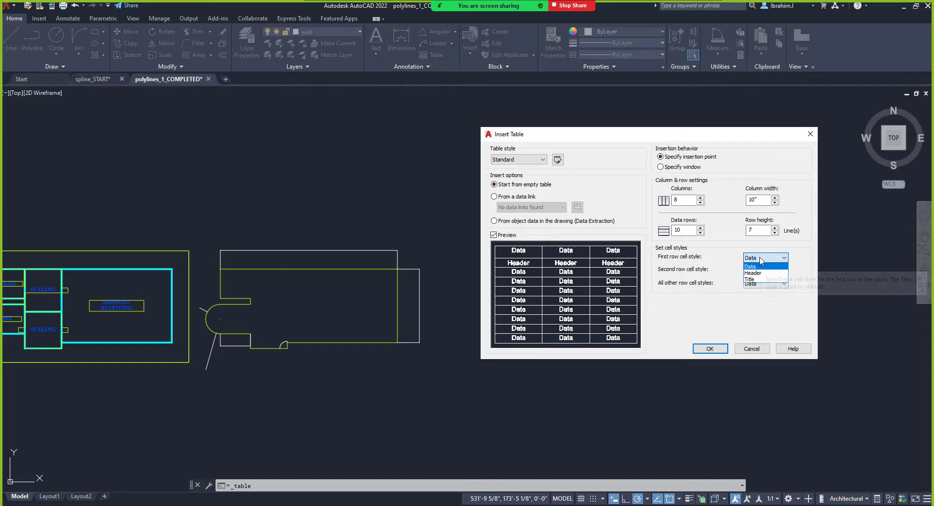
pyautogui.click(757, 273)
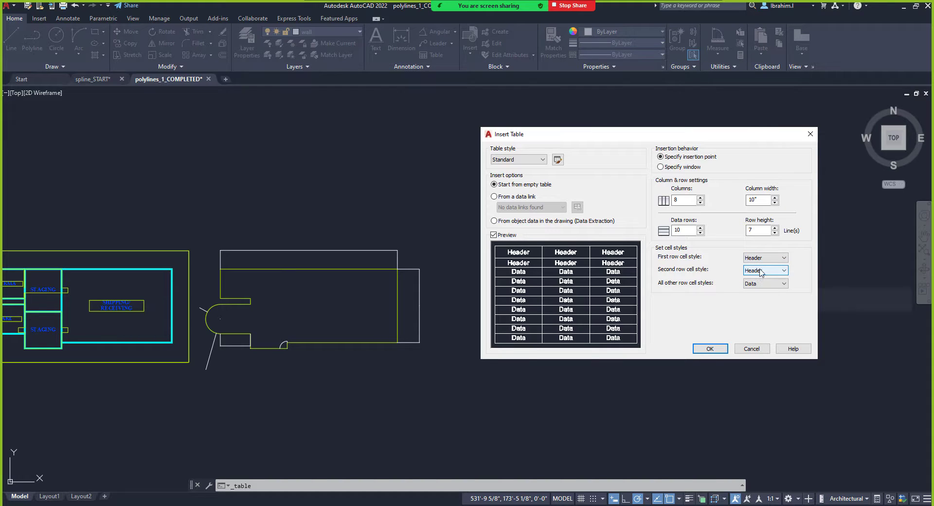
pyautogui.click(762, 258)
pyautogui.click(759, 280)
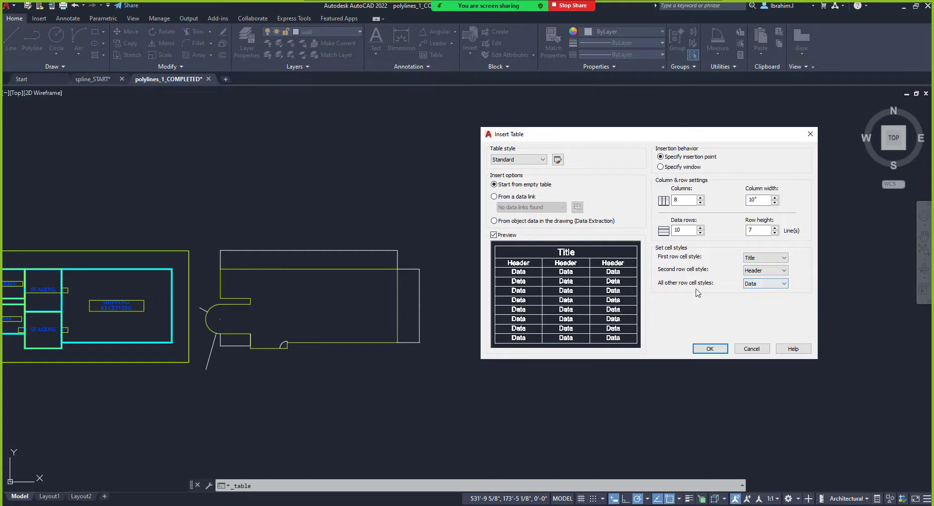
# Try the cell styles Data for the first row, Title for the second row and Header for all other rows.
pyautogui.click(758, 259)
pyautogui.click(756, 278)
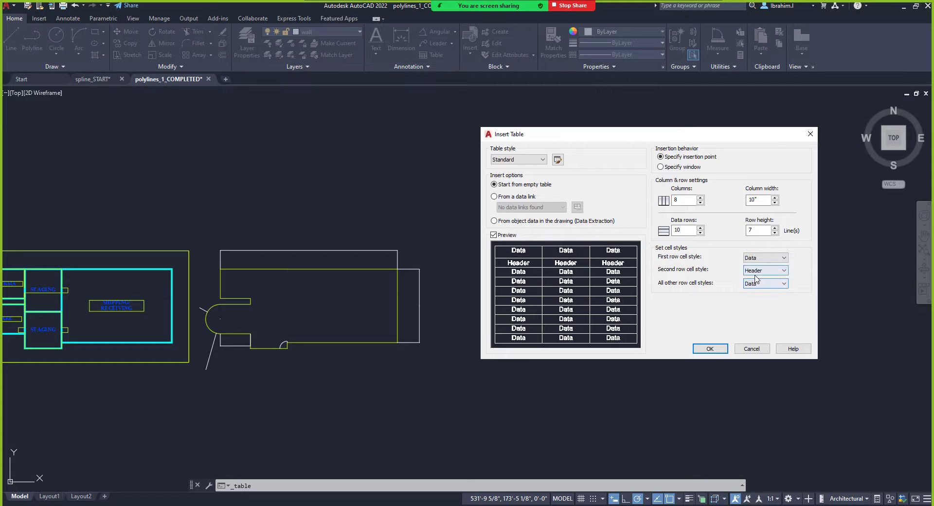
pyautogui.click(756, 271)
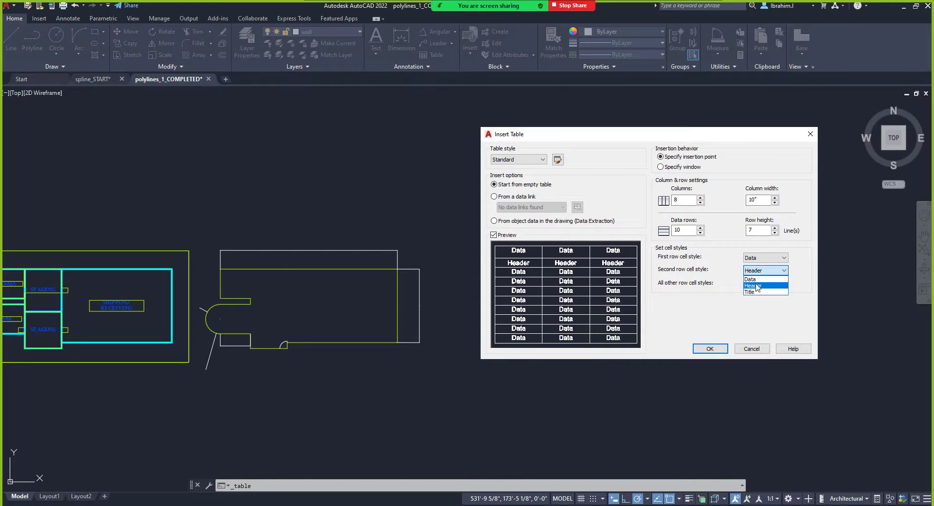
pyautogui.click(757, 286)
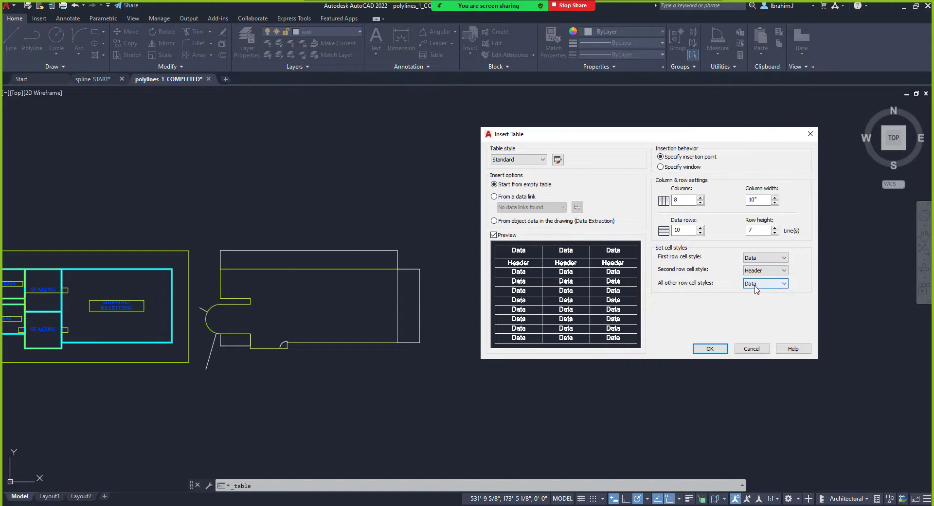
pyautogui.click(757, 274)
pyautogui.click(759, 271)
pyautogui.click(759, 272)
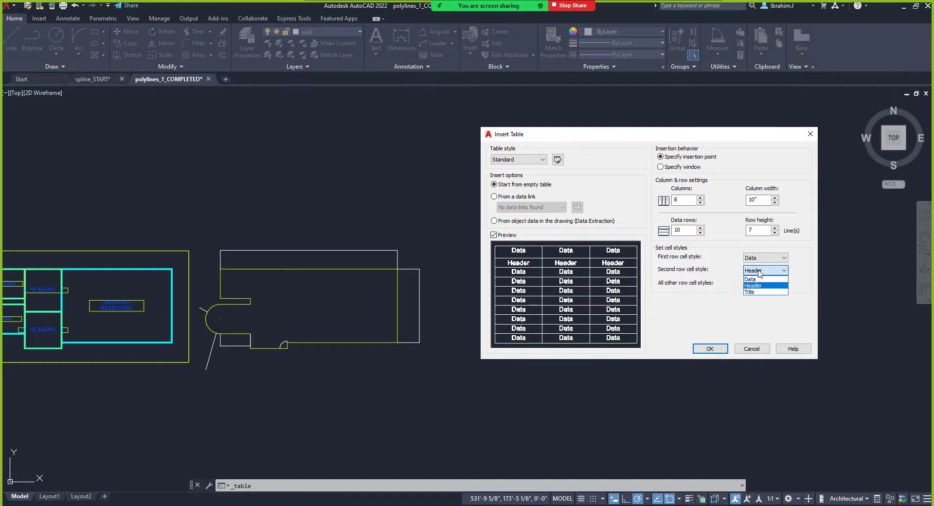
pyautogui.click(754, 292)
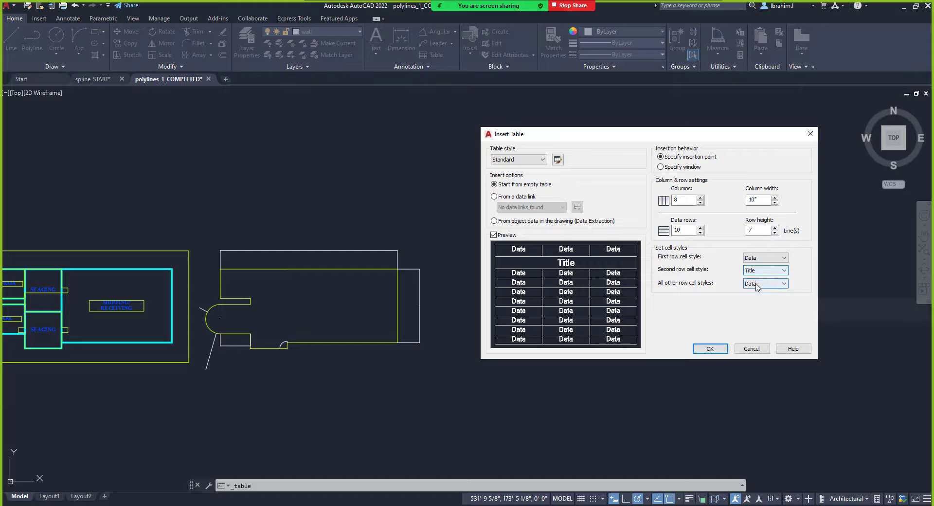
pyautogui.click(757, 283)
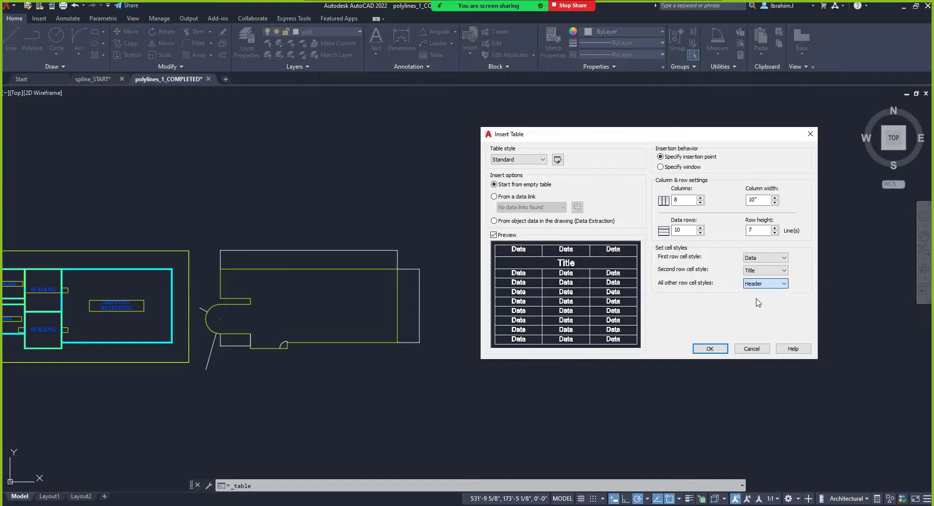
pyautogui.click(757, 298)
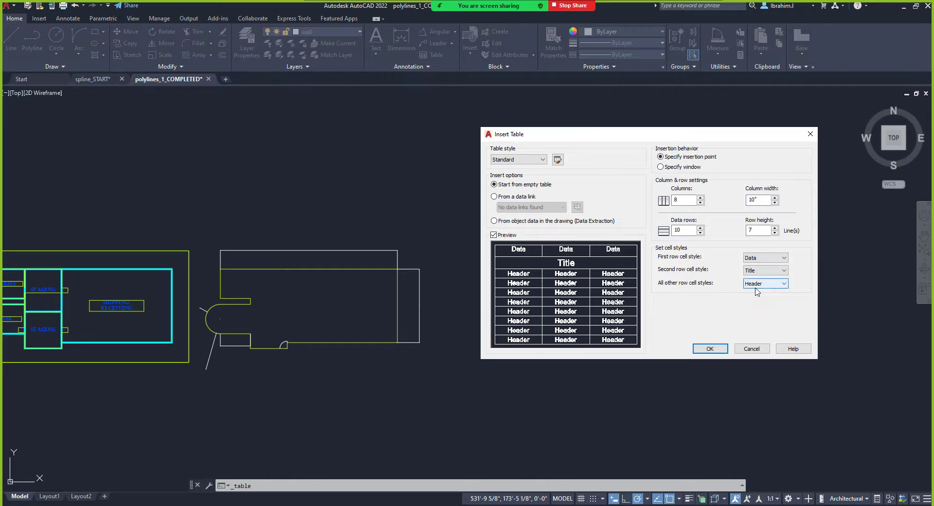
# Set the cell styles to Title for the first row, Header for the second row and Data for all other rows.
pyautogui.click(752, 258)
pyautogui.click(754, 280)
pyautogui.click(756, 271)
pyautogui.click(757, 287)
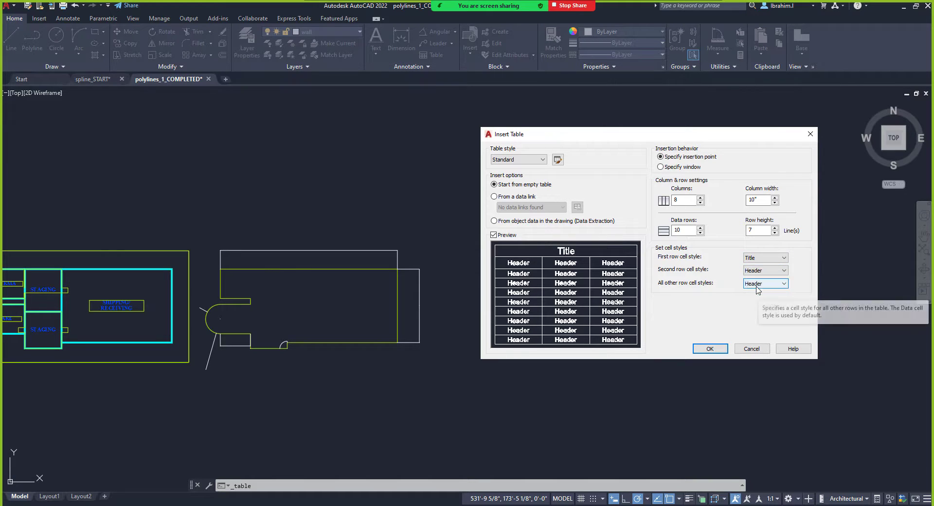
pyautogui.click(750, 285)
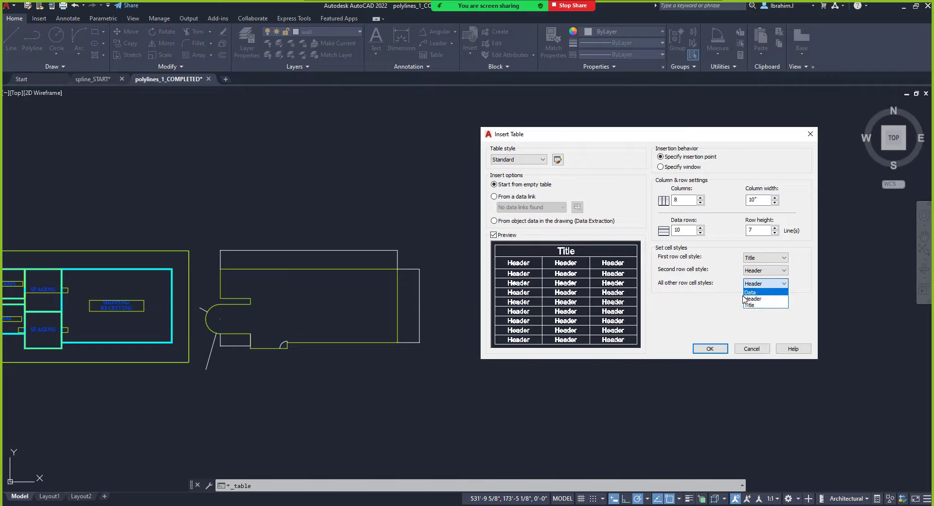
pyautogui.click(752, 292)
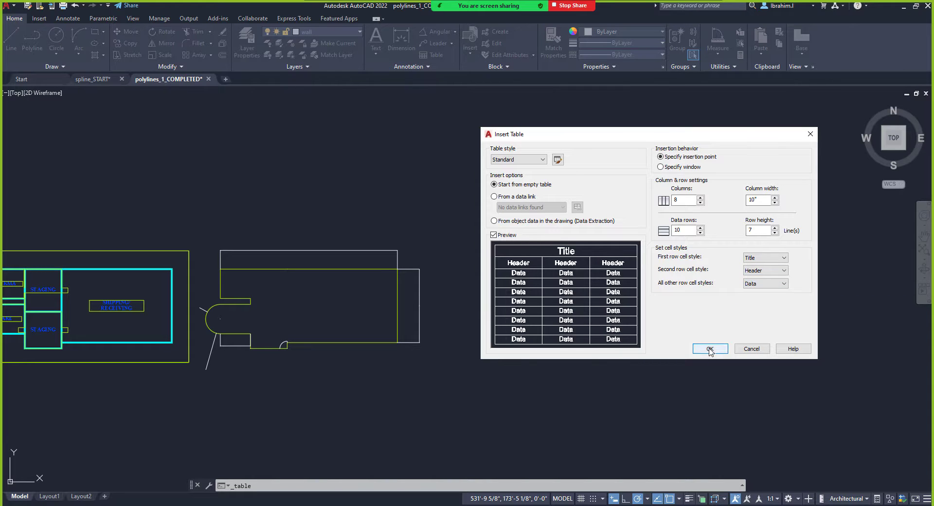
# Insert the table in the empty area to the right of the building outline, leaving its cells blank.
pyautogui.click(710, 349)
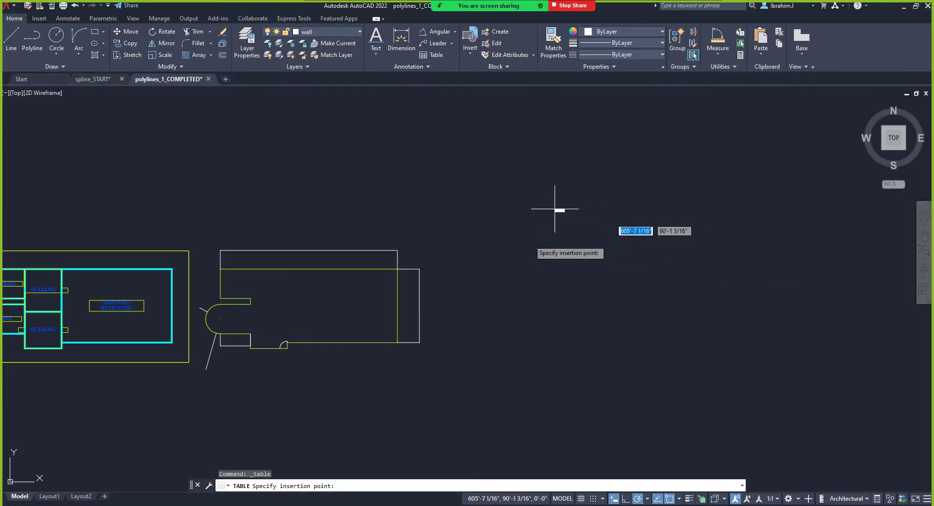
pyautogui.click(524, 227)
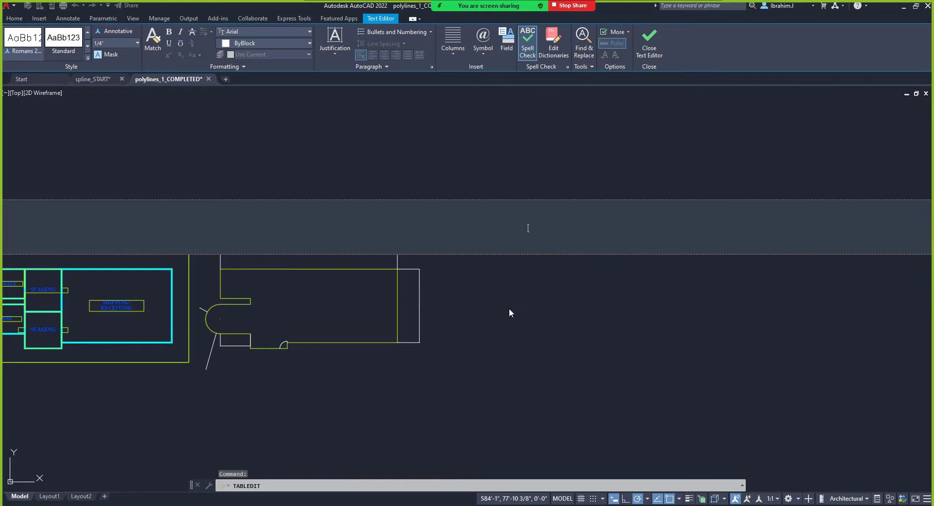
pyautogui.click(649, 39)
# Examine the inserted table's title row, columns and data rows at overview and close range.
pyautogui.scroll(15, 547, 236)
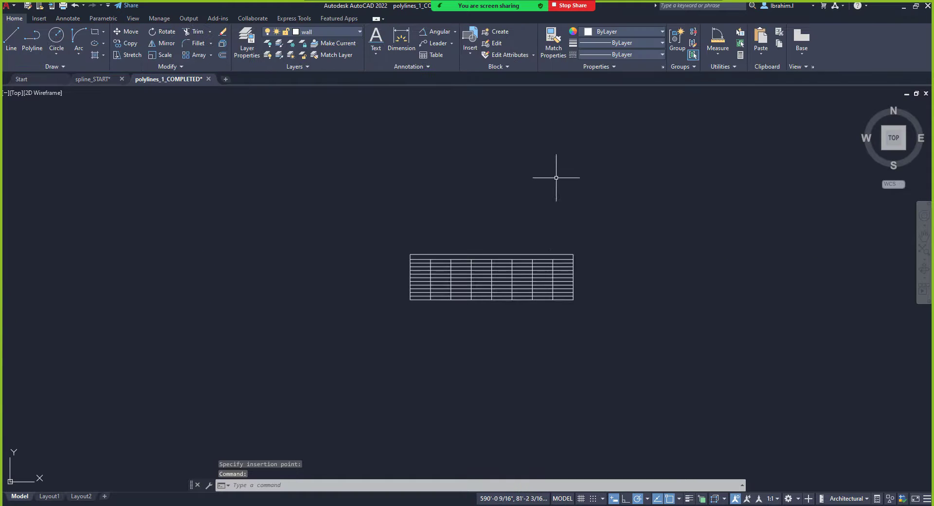
pyautogui.scroll(-4, 452, 262)
pyautogui.scroll(4, 487, 272)
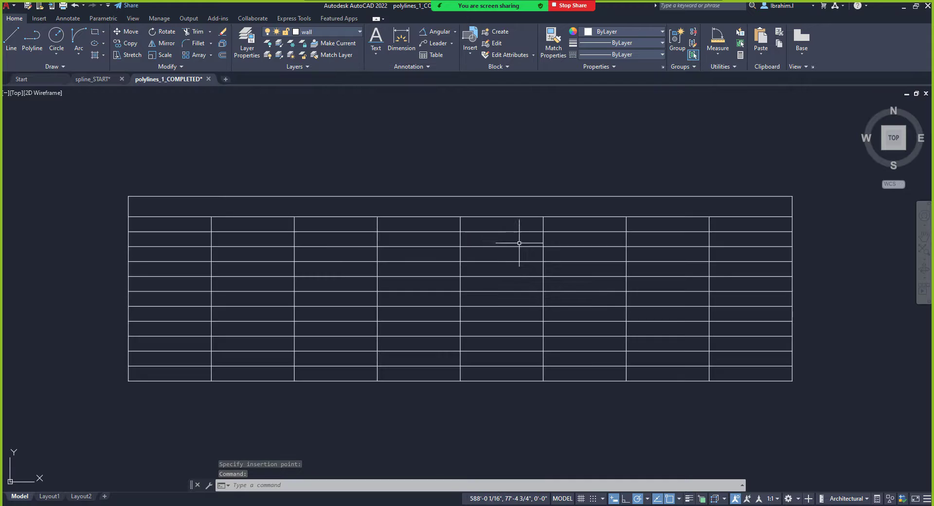
pyautogui.scroll(-5, 459, 267)
pyautogui.scroll(-6, 485, 263)
pyautogui.scroll(10, 569, 262)
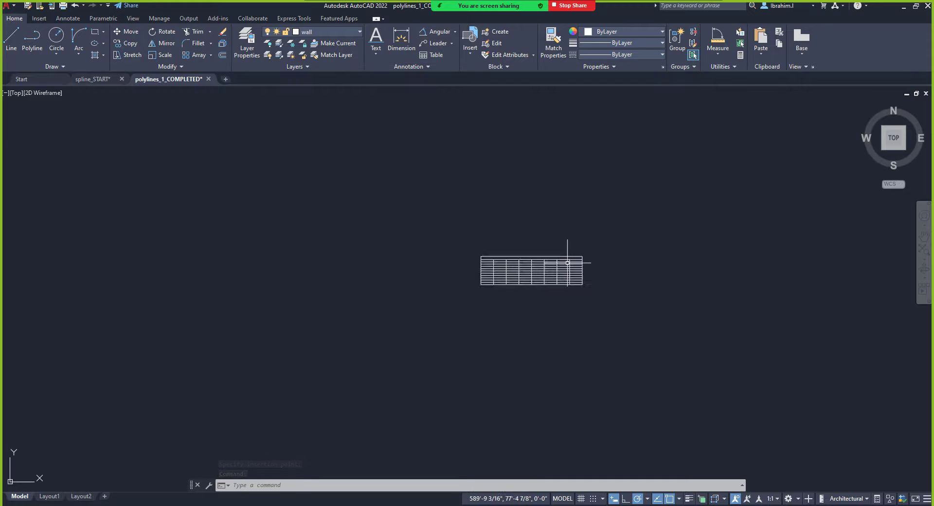
pyautogui.scroll(-2, 493, 272)
pyautogui.scroll(2, 492, 273)
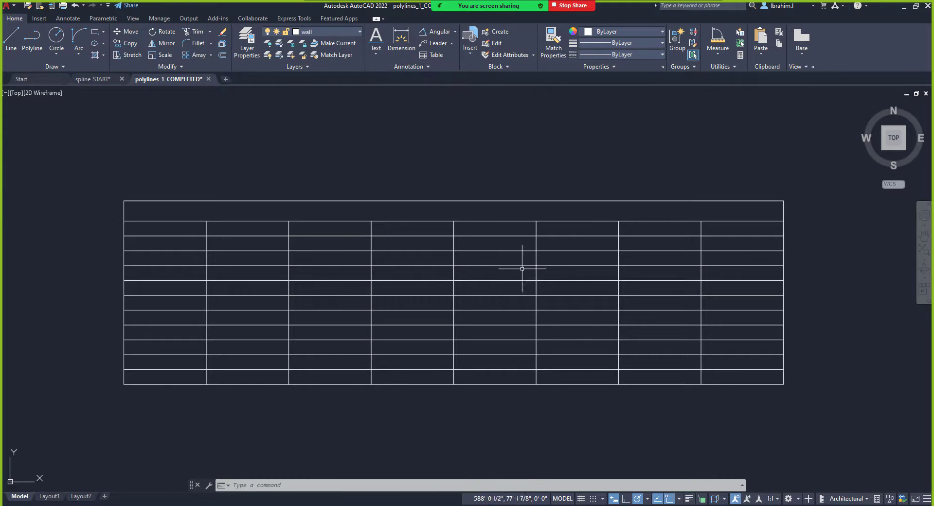
pyautogui.scroll(-4, 534, 266)
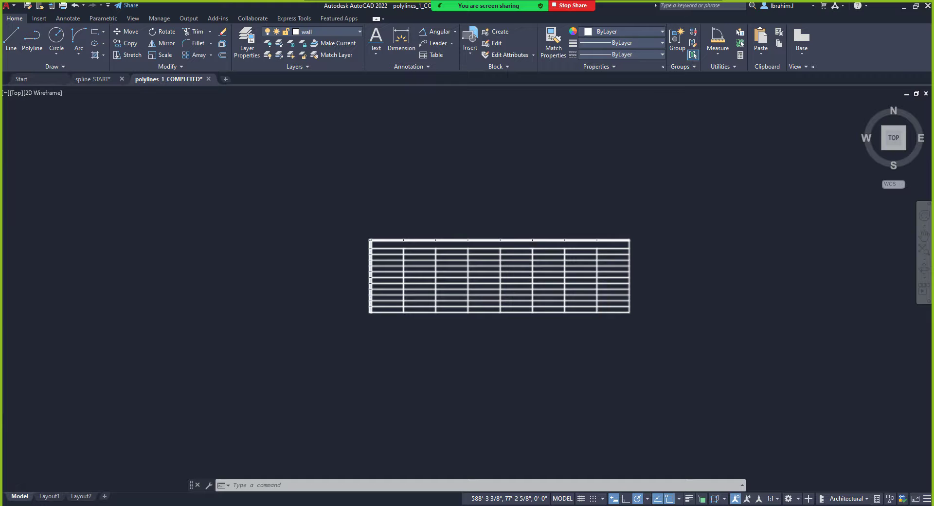
pyautogui.scroll(-3, 538, 261)
pyautogui.scroll(5, 502, 261)
pyautogui.scroll(4, 501, 261)
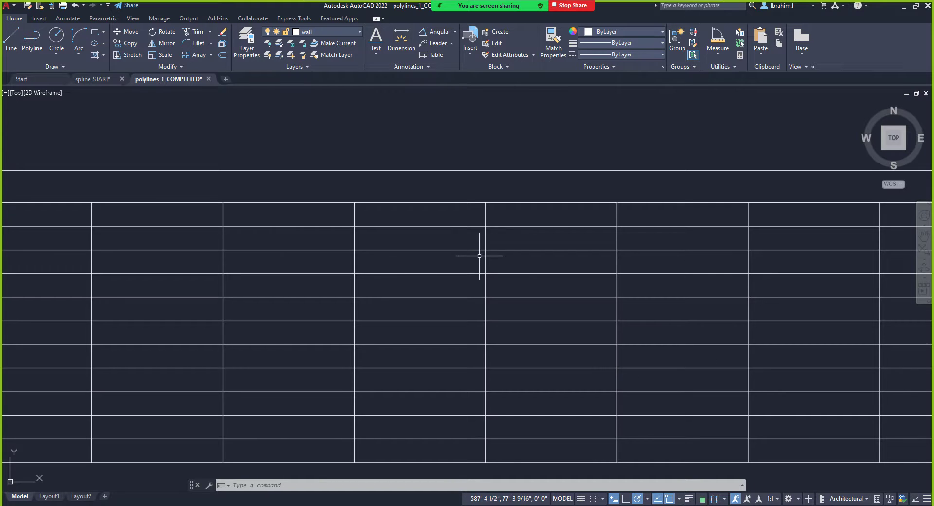
# Enter "Work Day 3" as the table's title and continue to the first cell of the row below.
pyautogui.scroll(-2, 478, 199)
pyautogui.click(478, 199)
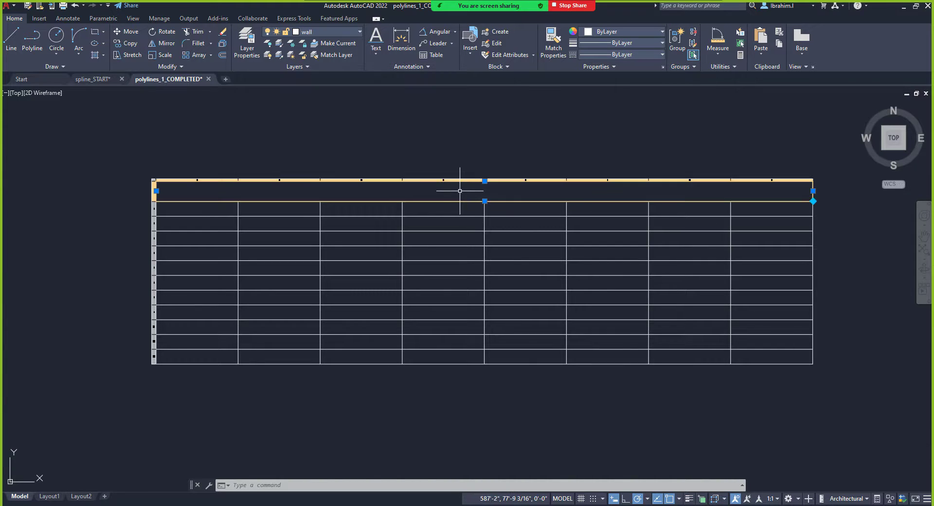
pyautogui.click(460, 190)
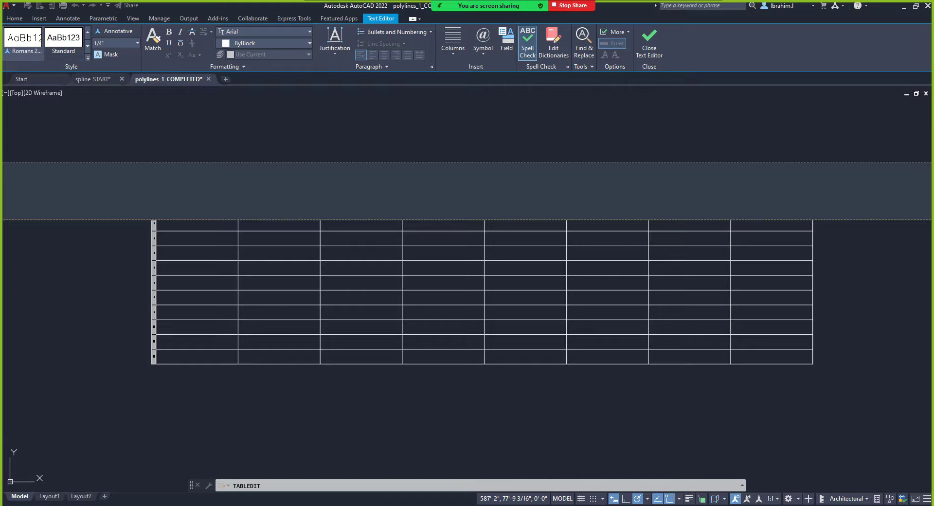
pyautogui.write('ATE')
pyautogui.hotkey('ctrl', 'a')
pyautogui.write('wORK day')
pyautogui.press('BackSpace')
pyautogui.press('BackSpace')
pyautogui.press('BackSpace')
pyautogui.write('Day 3')
pyautogui.press('Tab')
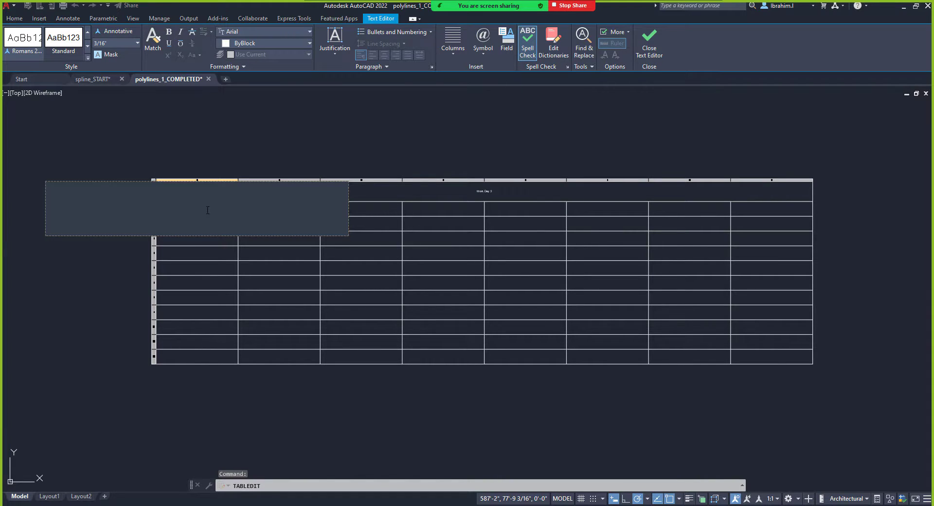
# Step through the cells of the row below the title, leaving them blank, and close the cell text editor.
pyautogui.press('Tab')
pyautogui.press('Tab')
pyautogui.press('Tab')
pyautogui.press('Tab')
pyautogui.press('Tab')
pyautogui.press('Tab')
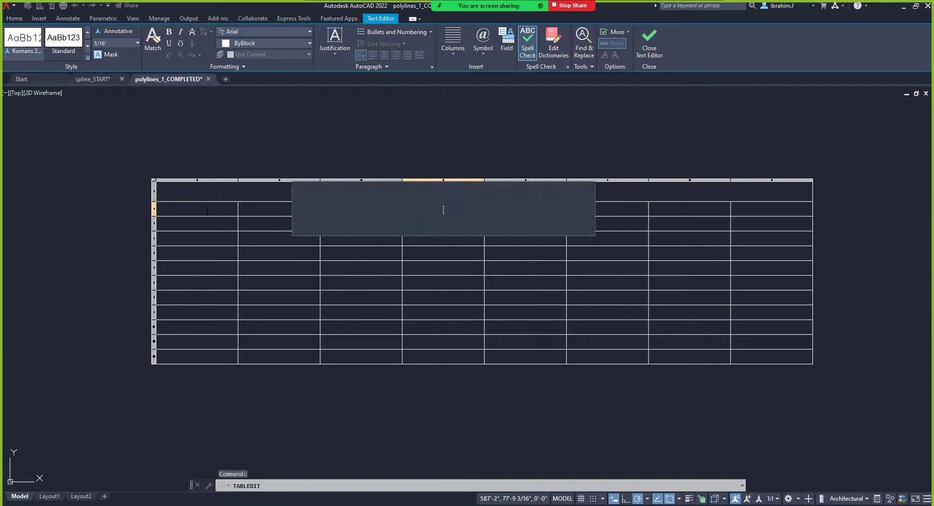
pyautogui.press('Tab')
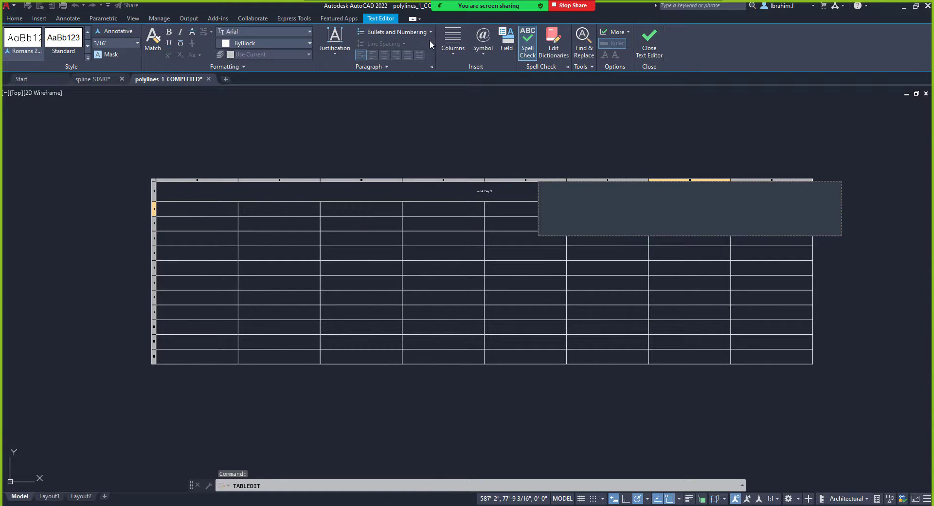
pyautogui.click(23, 30)
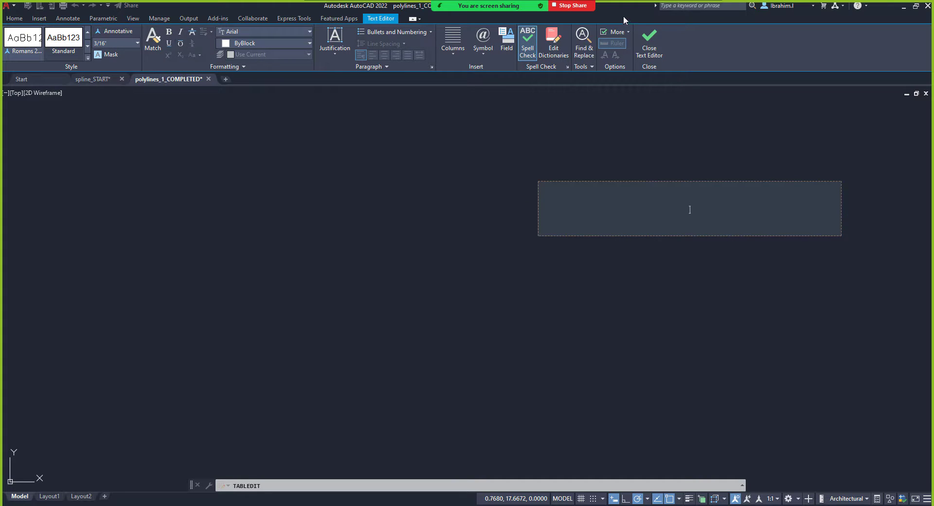
pyautogui.click(650, 42)
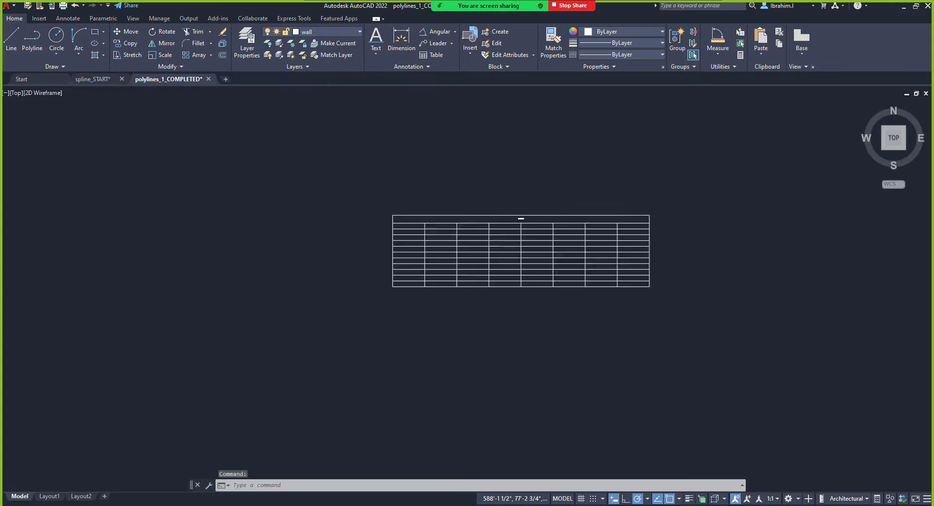
# Examine how large the table is compared with the building plans across the drawing.
pyautogui.scroll(-10, 528, 267)
pyautogui.scroll(3, 444, 366)
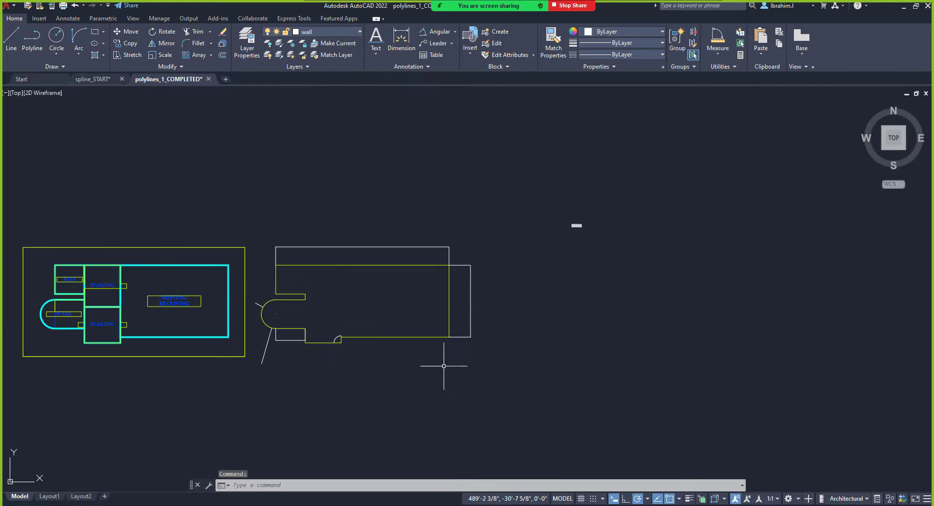
pyautogui.scroll(4, 593, 226)
pyautogui.scroll(-6, 579, 225)
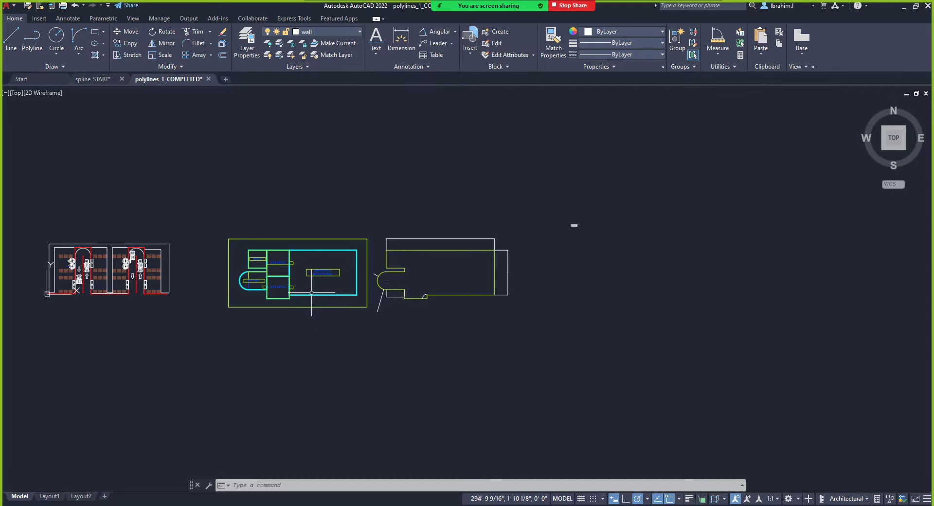
pyautogui.scroll(6, 607, 216)
pyautogui.scroll(-8, 541, 240)
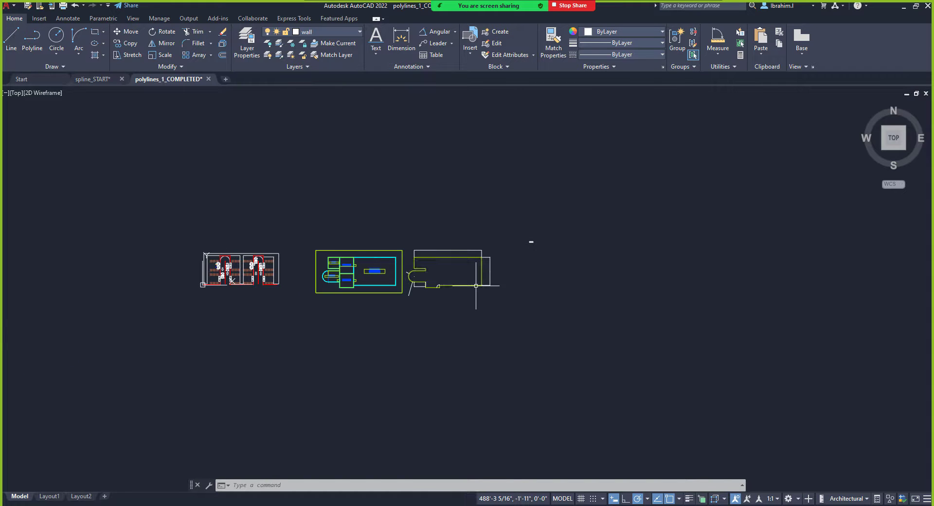
pyautogui.scroll(5, 534, 252)
pyautogui.scroll(-2, 459, 299)
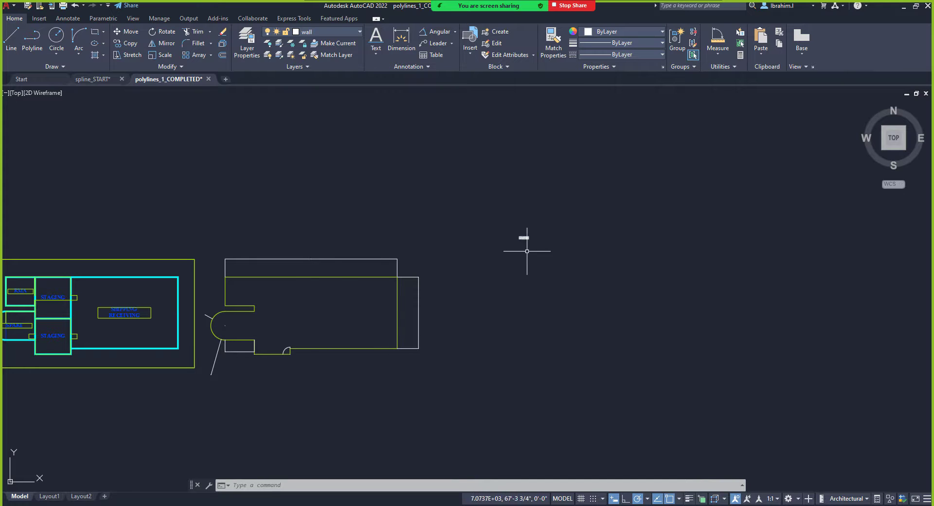
# Scale the whole table up from its lower-right corner until it is wider than the building outline.
pyautogui.scroll(6, 527, 246)
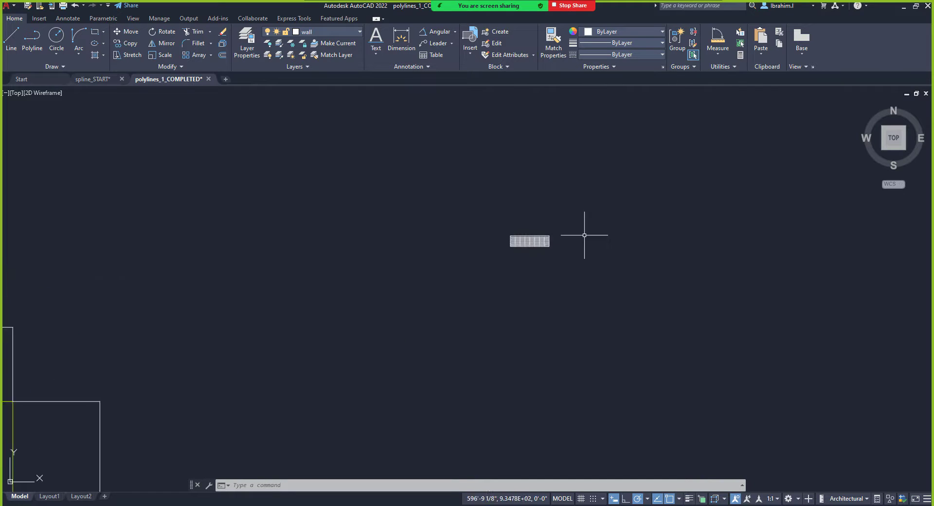
pyautogui.click(586, 269)
pyautogui.click(375, 189)
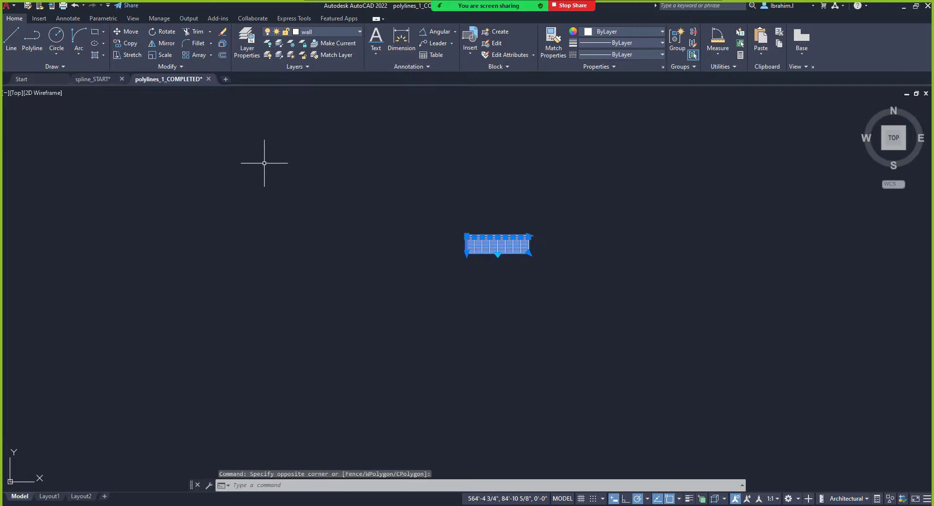
pyautogui.click(162, 55)
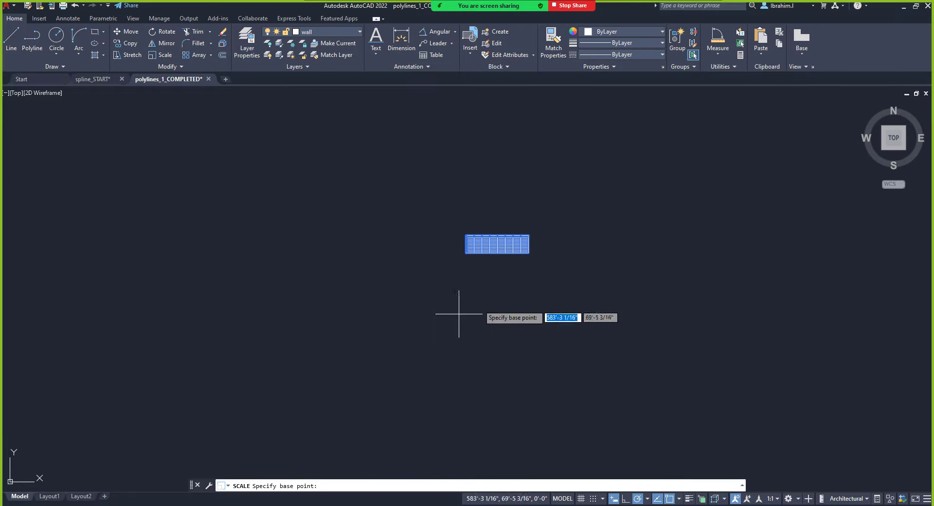
pyautogui.scroll(8, 491, 258)
pyautogui.scroll(-2, 327, 306)
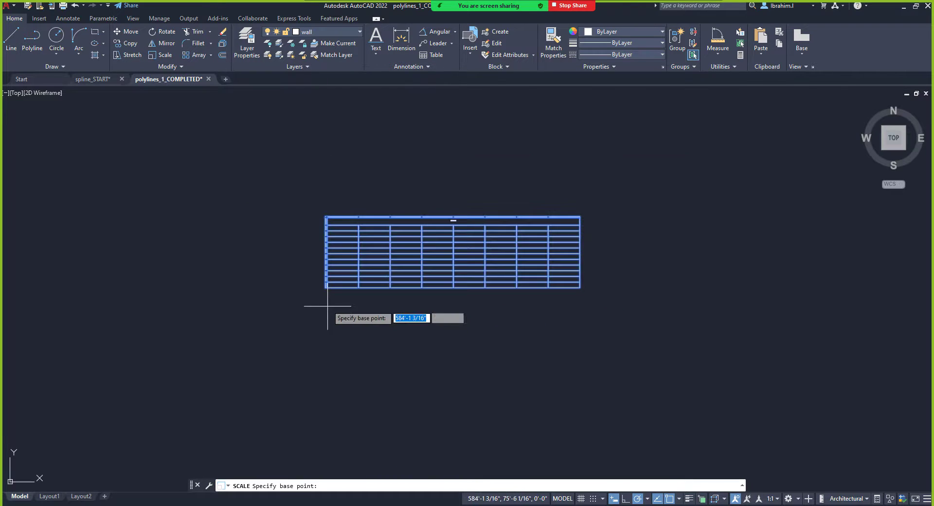
pyautogui.scroll(4, 564, 304)
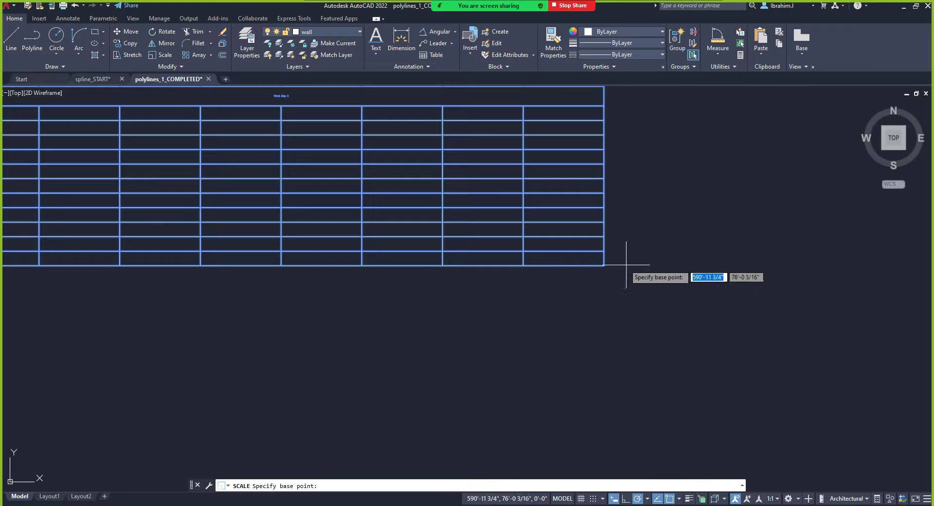
pyautogui.click(604, 266)
pyautogui.scroll(-2, 567, 394)
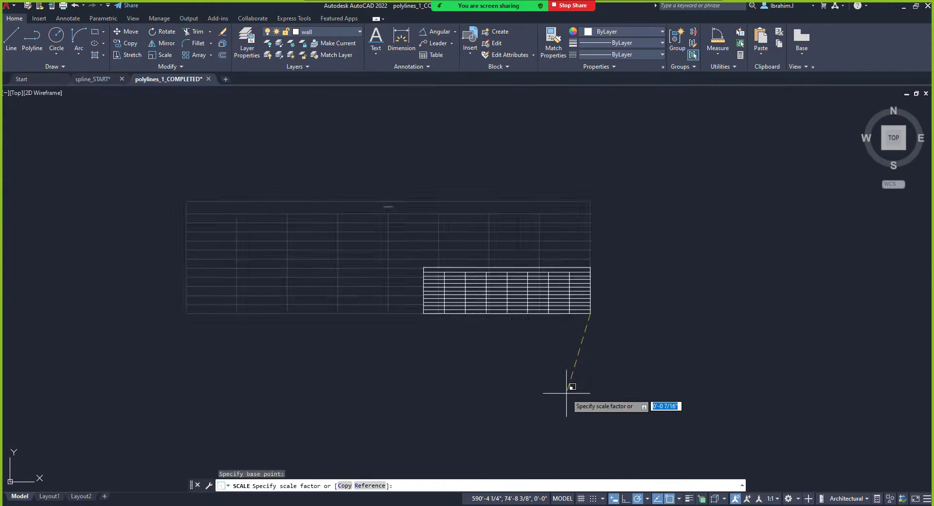
pyautogui.scroll(-2, 566, 389)
pyautogui.scroll(3, 351, 277)
pyautogui.scroll(-6, 446, 331)
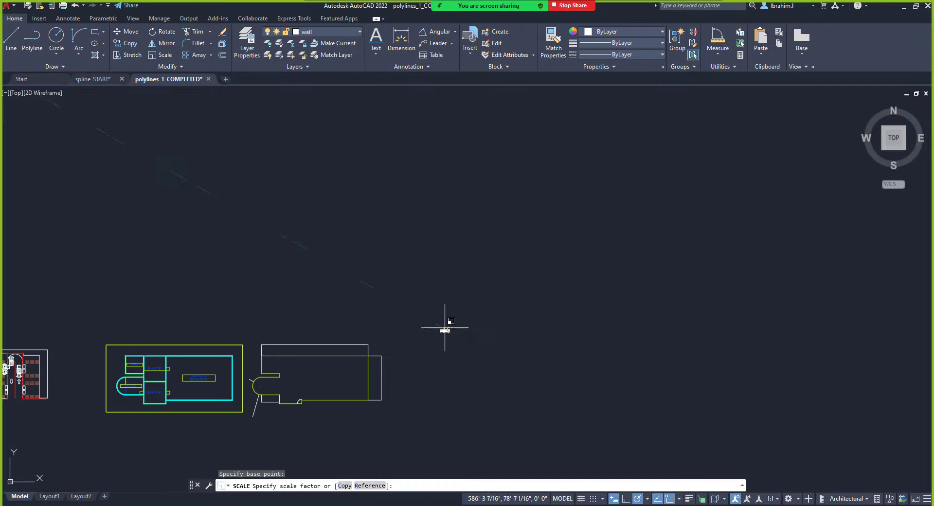
pyautogui.click(371, 271)
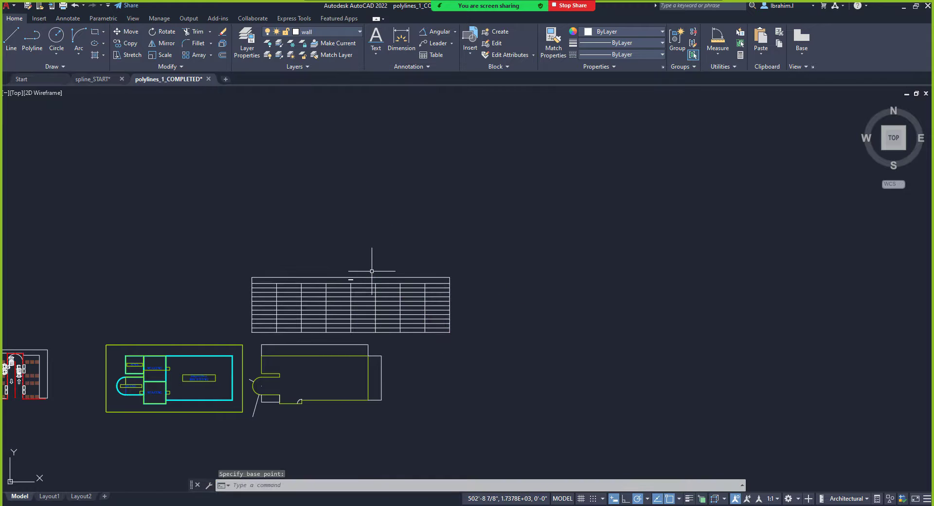
# Move the enlarged table by its lower-right corner into the empty area right of the building outline, level with the outline.
pyautogui.click(252, 278)
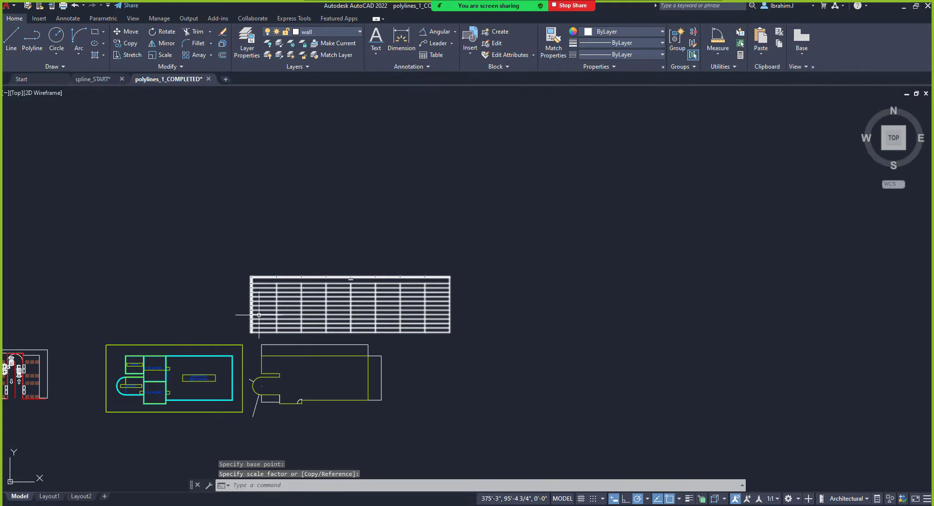
pyautogui.click(289, 321)
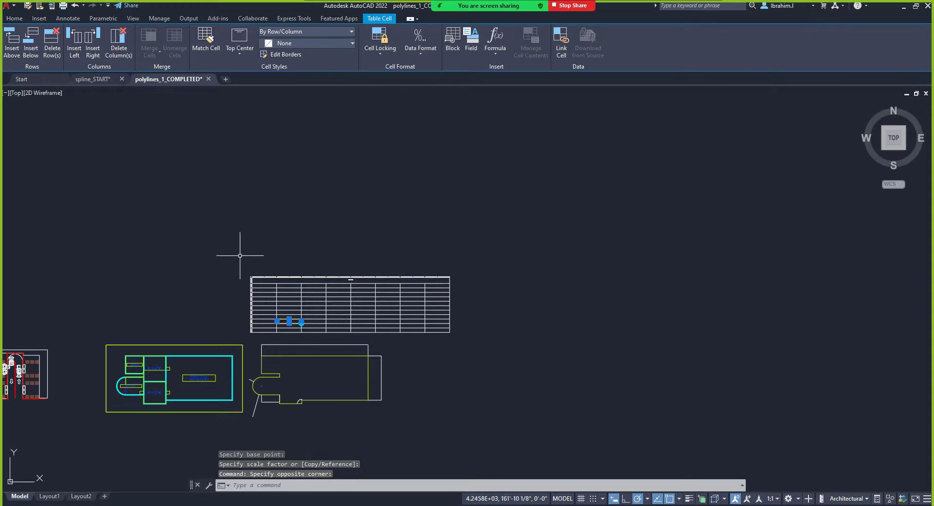
pyautogui.click(210, 249)
pyautogui.click(498, 342)
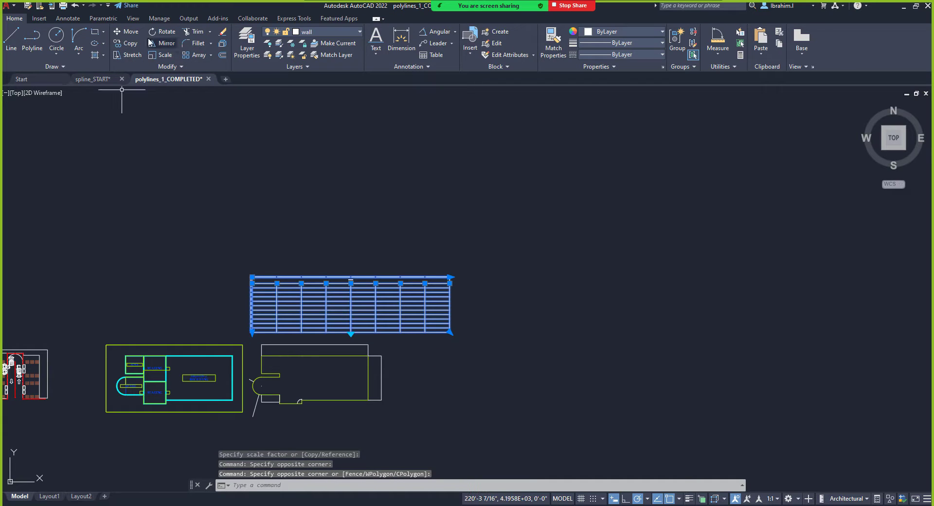
pyautogui.click(126, 31)
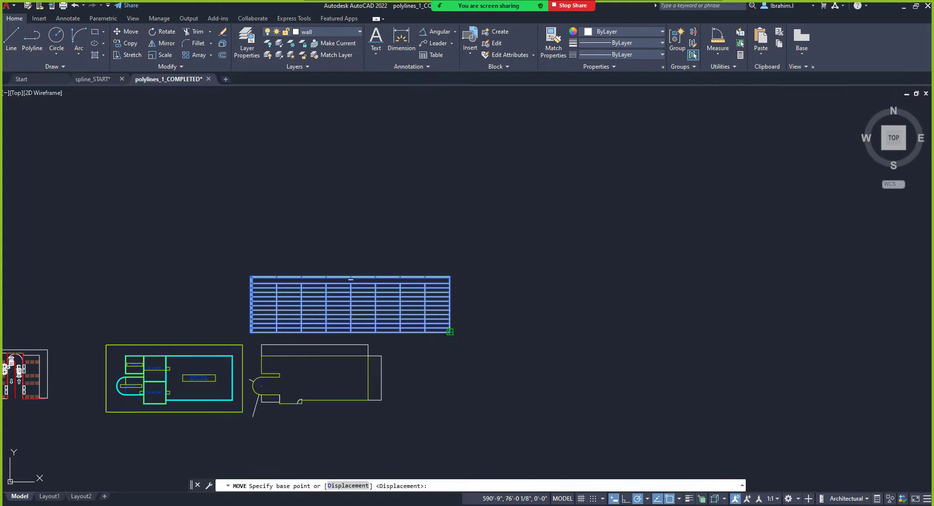
pyautogui.click(450, 331)
pyautogui.click(625, 402)
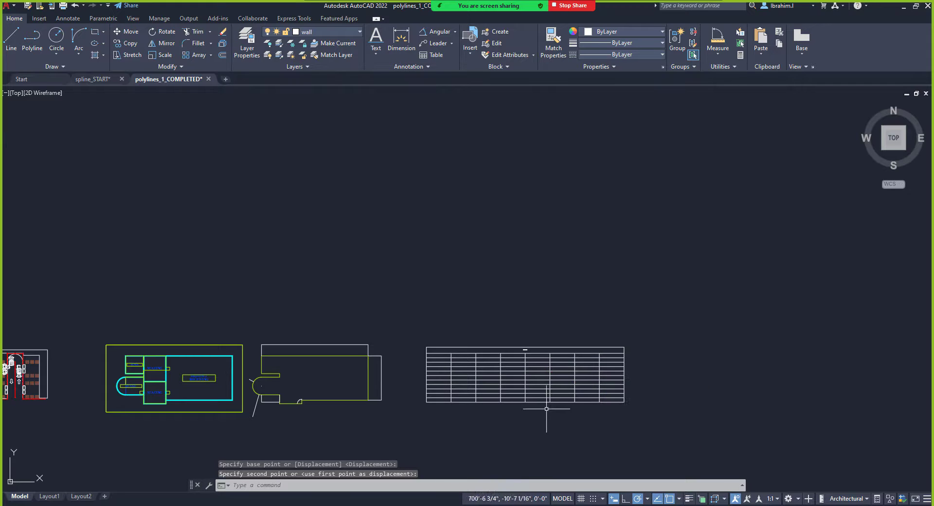
# Examine the enlarged table and its title text at overview and close range beside the building outline.
pyautogui.scroll(3, 584, 390)
pyautogui.scroll(-5, 616, 378)
pyautogui.scroll(6, 681, 360)
pyautogui.scroll(-5, 705, 326)
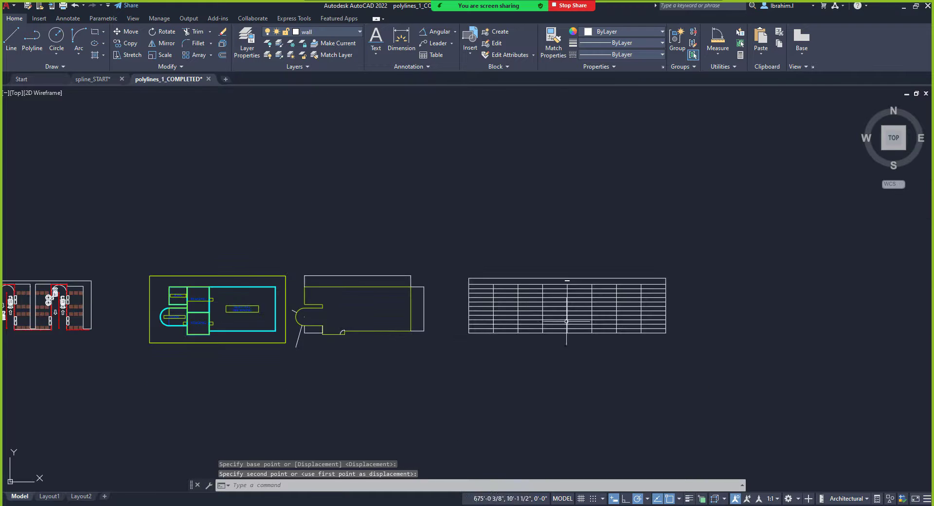
pyautogui.scroll(6, 567, 322)
pyautogui.scroll(-2, 591, 320)
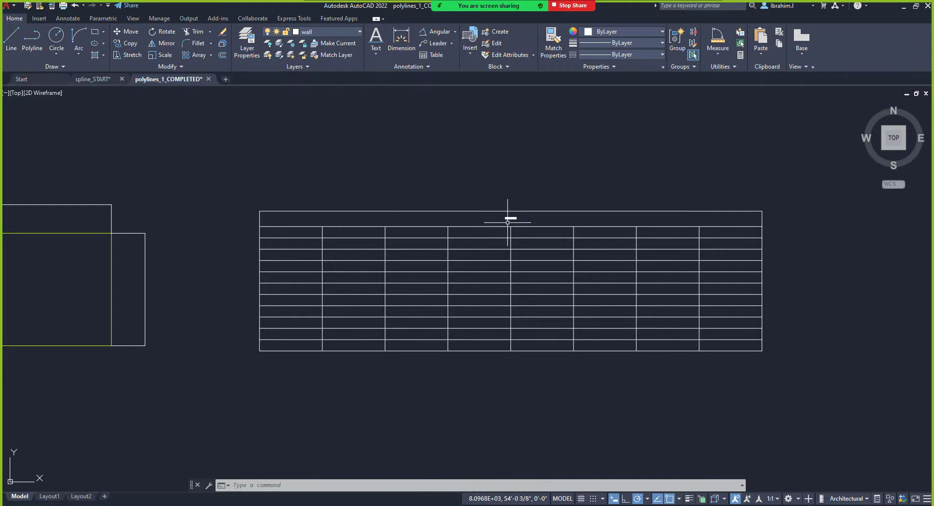
pyautogui.click(225, 182)
pyautogui.click(813, 377)
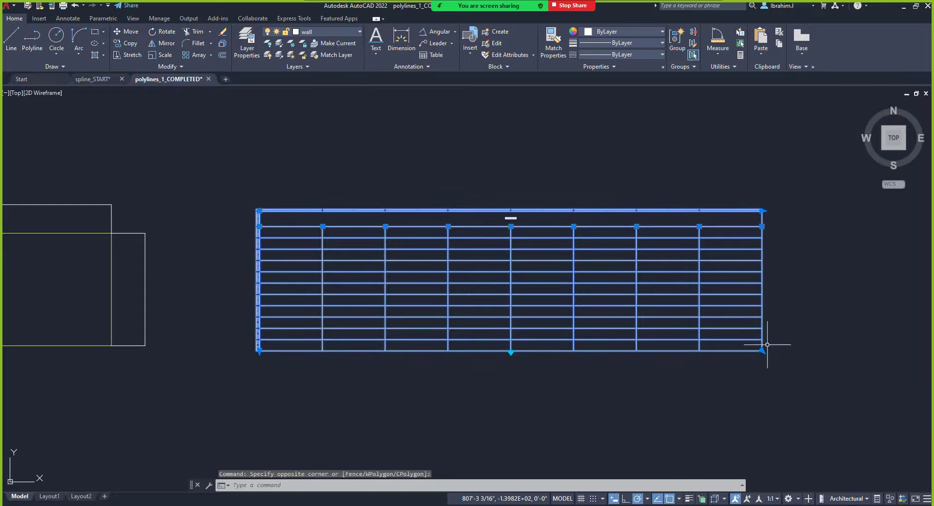
pyautogui.press('Escape')
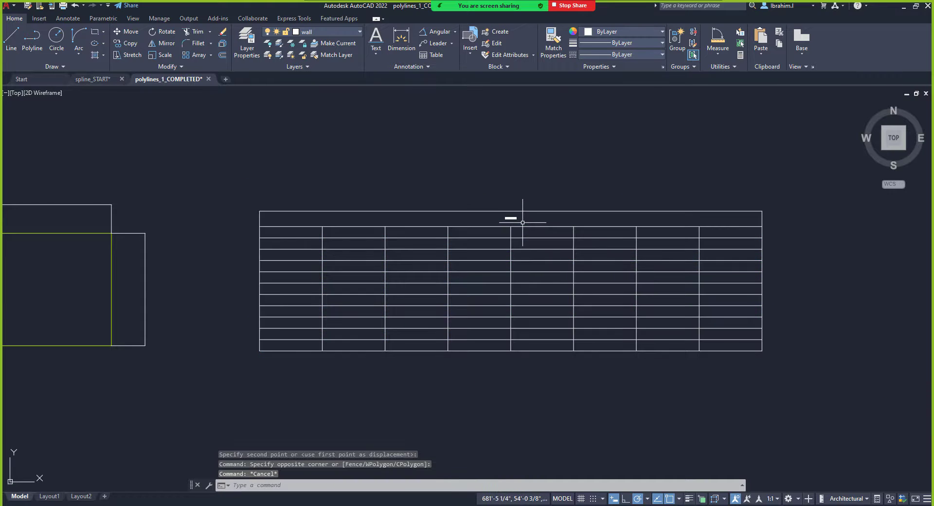
# Set the text height of the whole "Work Day 3" title to 8 3/8" and close the cell text editor.
pyautogui.doubleClick(521, 217)
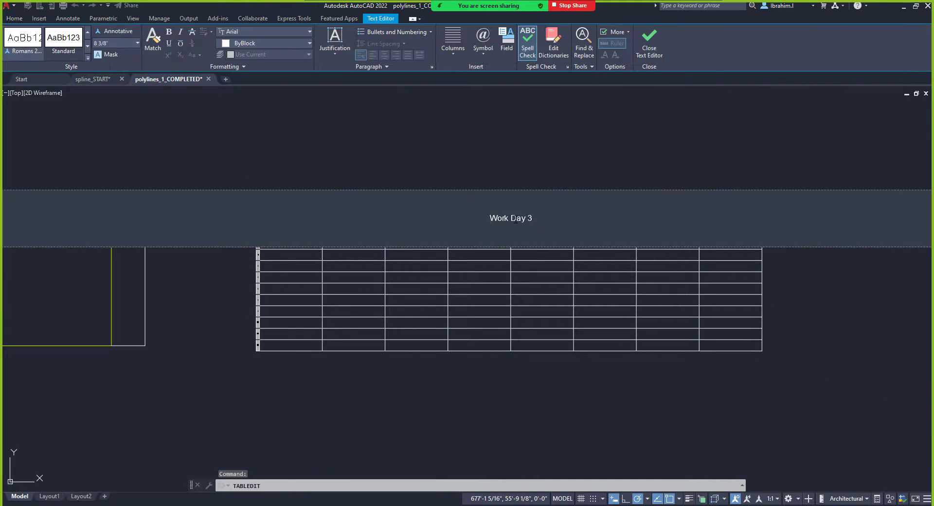
pyautogui.hotkey('ctrl', 'a')
pyautogui.click(137, 43)
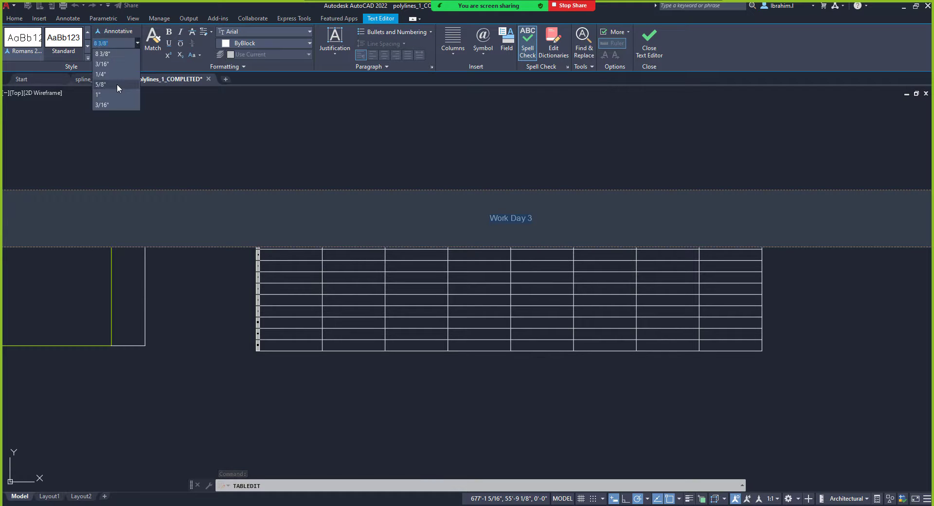
pyautogui.click(116, 40)
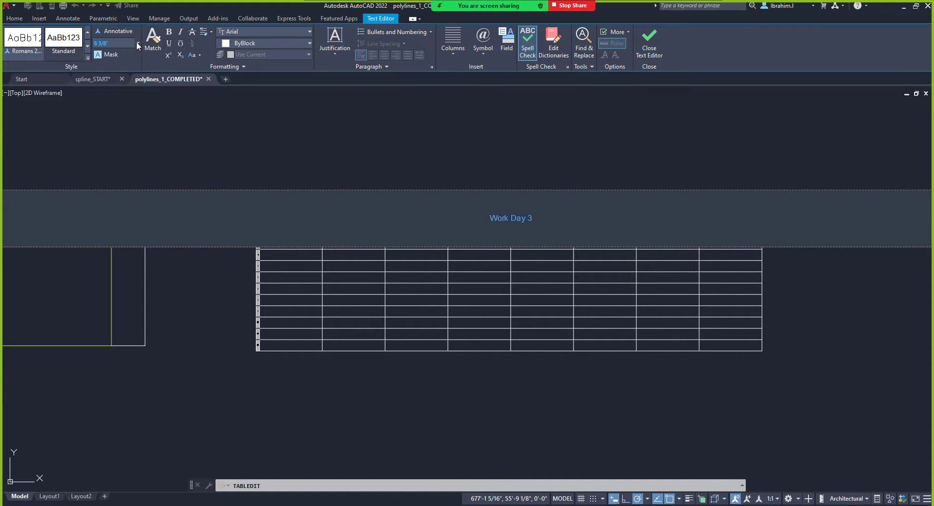
pyautogui.click(137, 43)
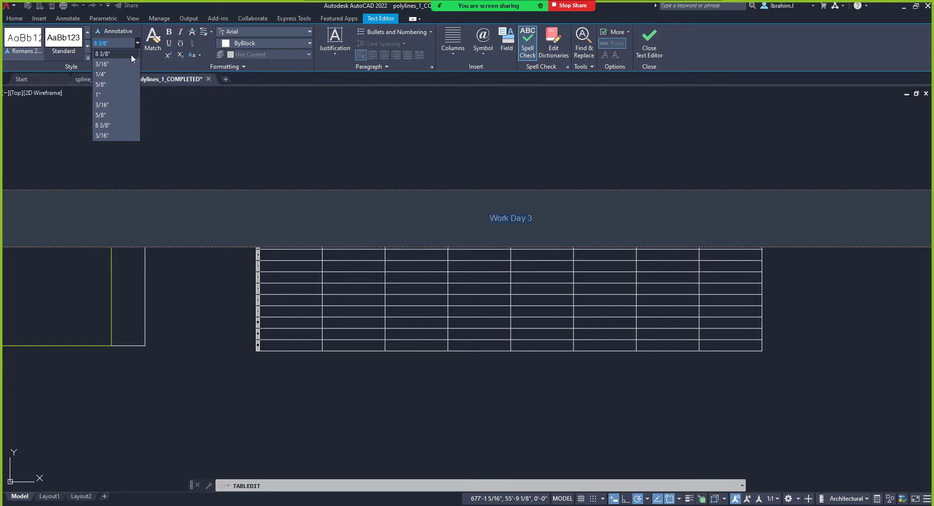
pyautogui.click(117, 125)
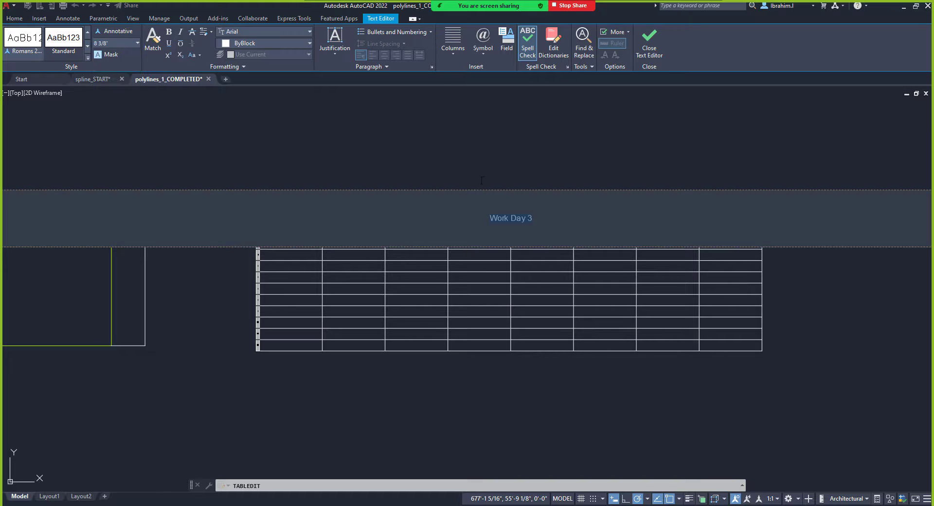
pyautogui.click(651, 44)
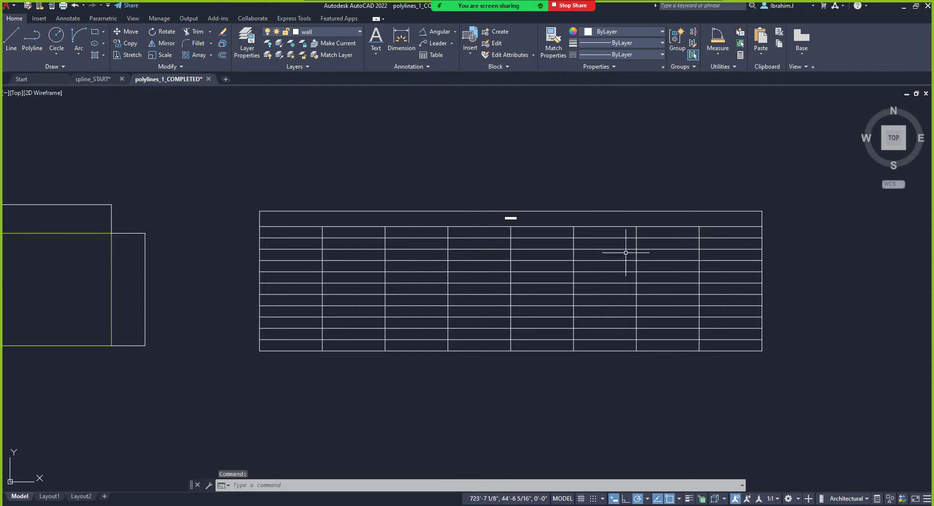
pyautogui.scroll(2, 679, 288)
pyautogui.scroll(-5, 674, 243)
pyautogui.scroll(5, 666, 248)
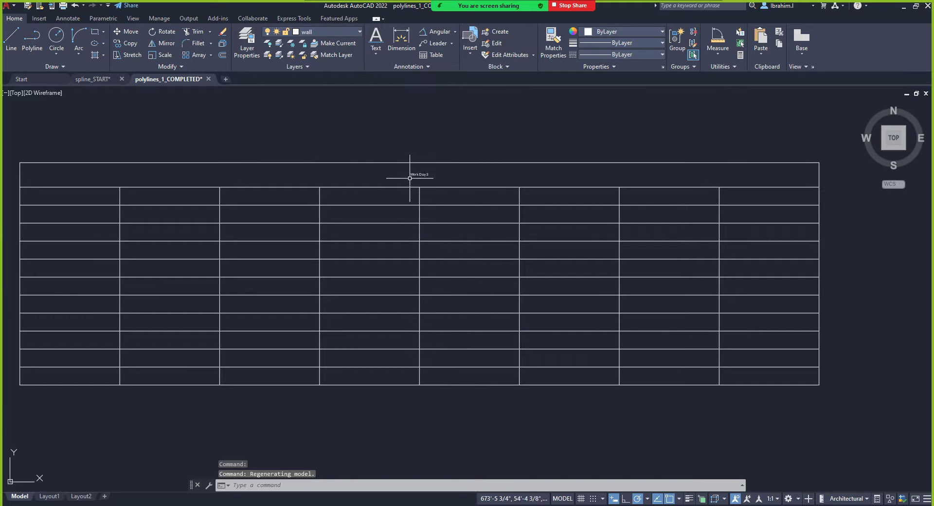
# Reapply the 8 3/8" text height to the "Work Day 3" title and close the cell text editor.
pyautogui.doubleClick(422, 177)
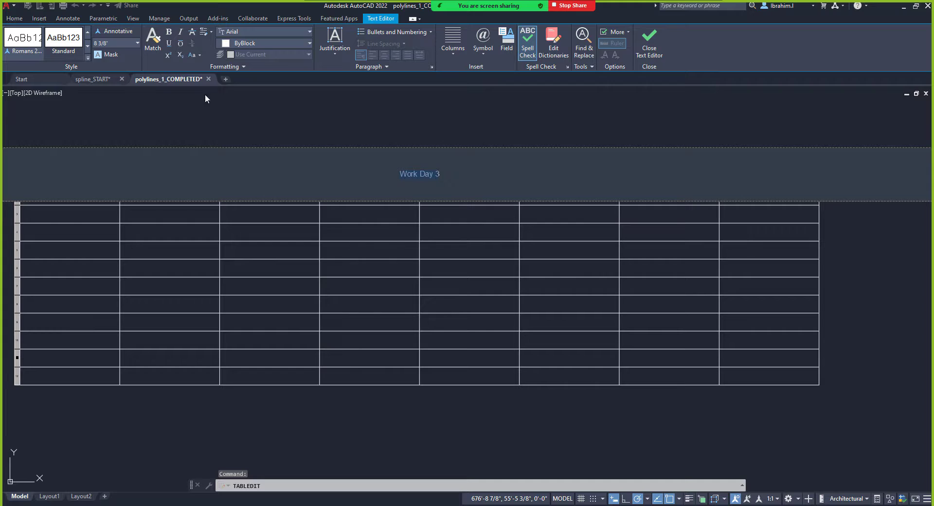
pyautogui.click(138, 44)
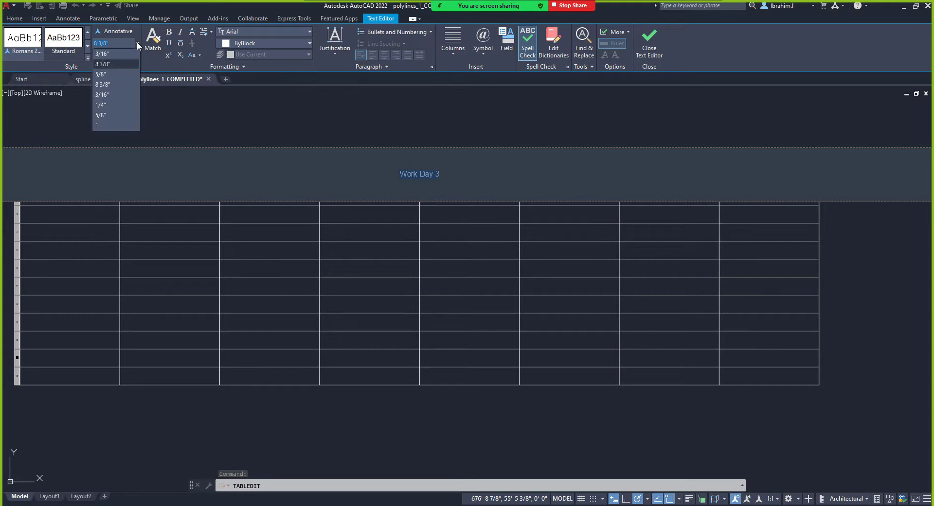
pyautogui.click(112, 84)
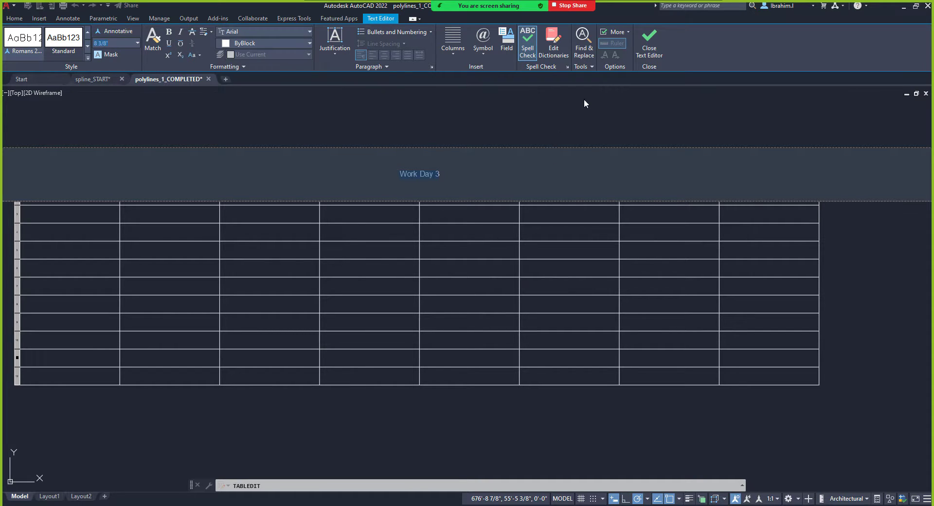
pyautogui.click(647, 53)
pyautogui.rightClick(482, 120)
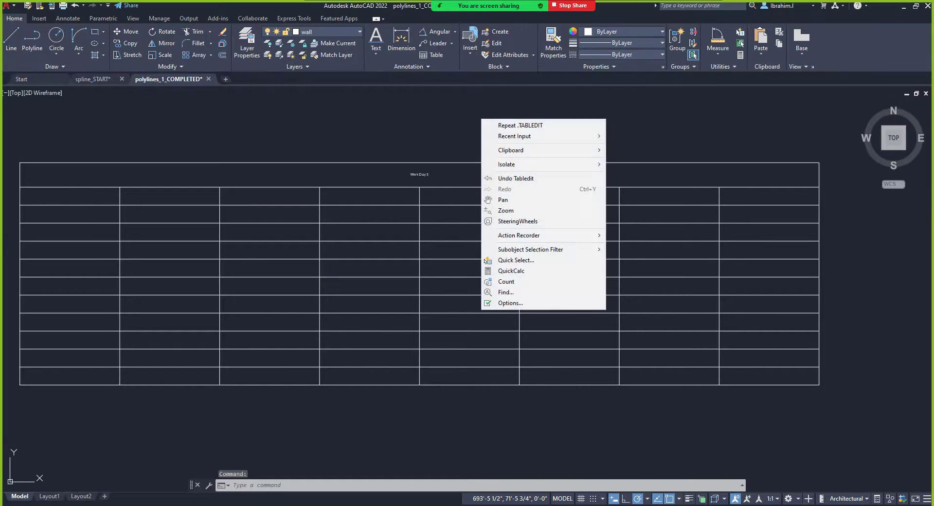
pyautogui.click(409, 122)
pyautogui.press('Escape')
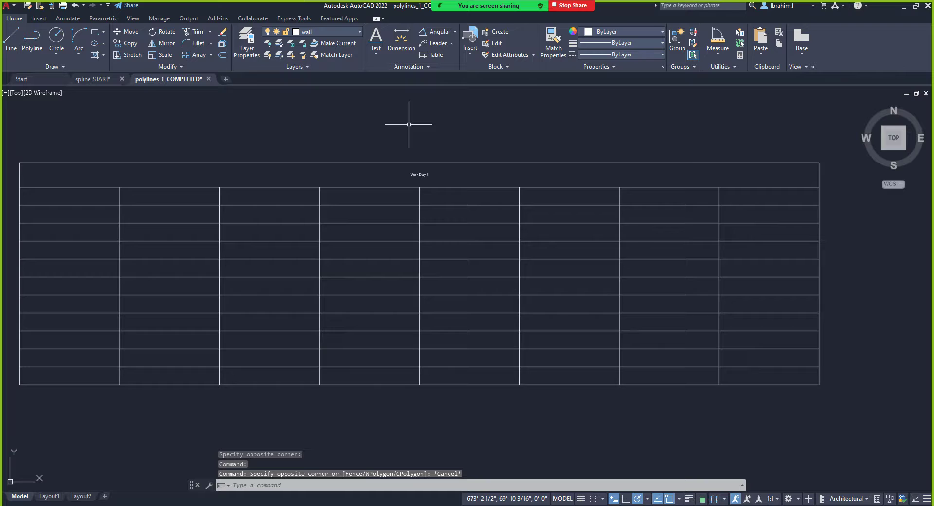
# Set the drawing units to Decimal length with precision 0 and the insertion scale to Millimeters.
pyautogui.write('units')
pyautogui.press('Return')
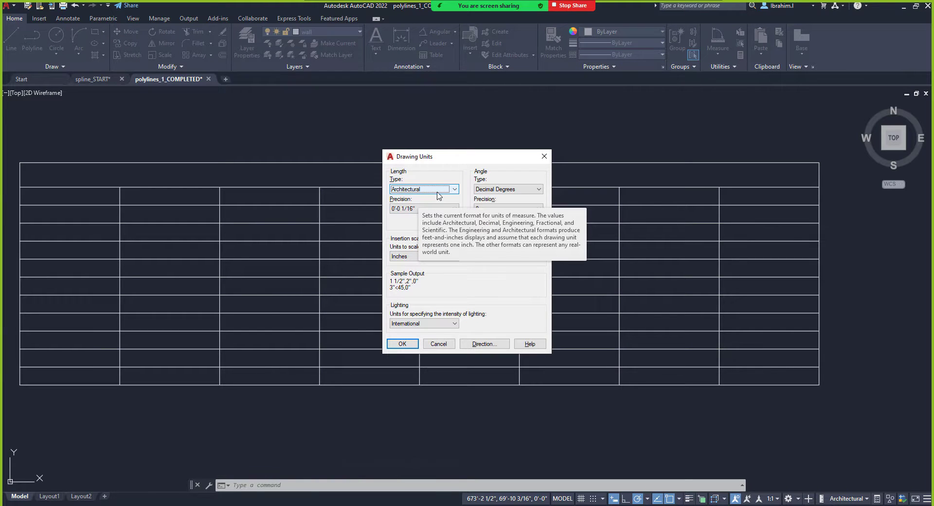
pyautogui.click(455, 190)
pyautogui.click(434, 205)
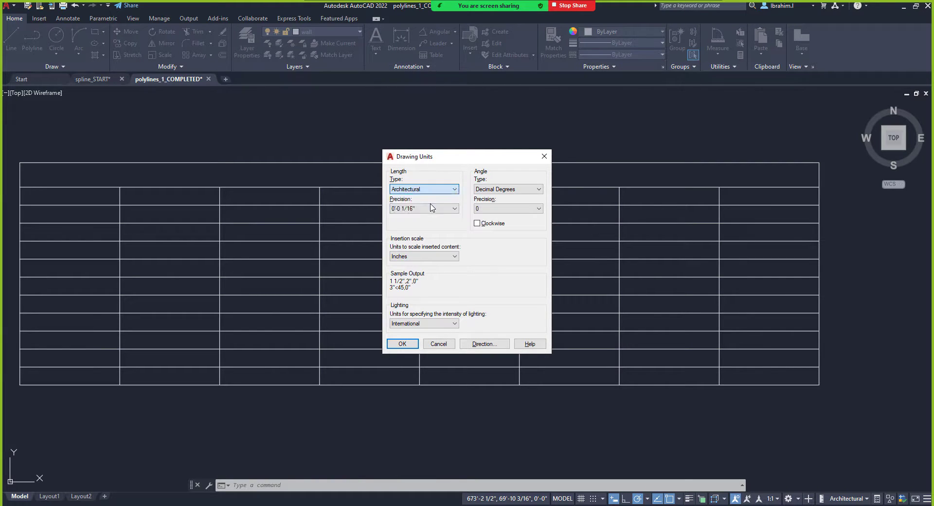
pyautogui.click(428, 256)
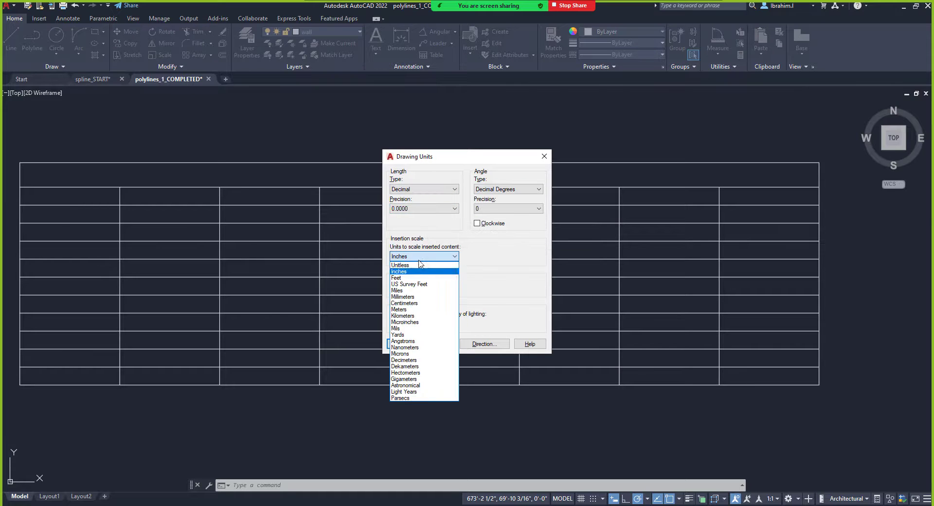
pyautogui.click(409, 296)
pyautogui.click(428, 208)
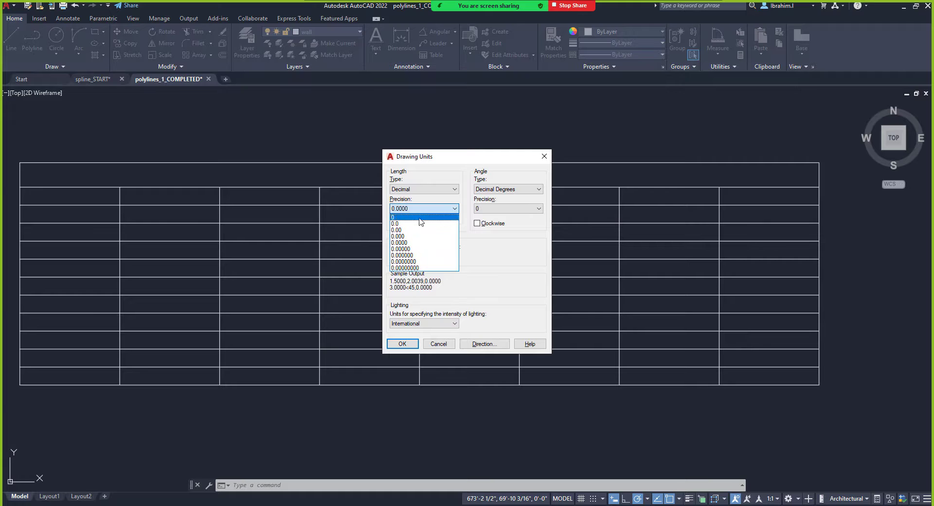
pyautogui.click(415, 217)
pyautogui.click(402, 344)
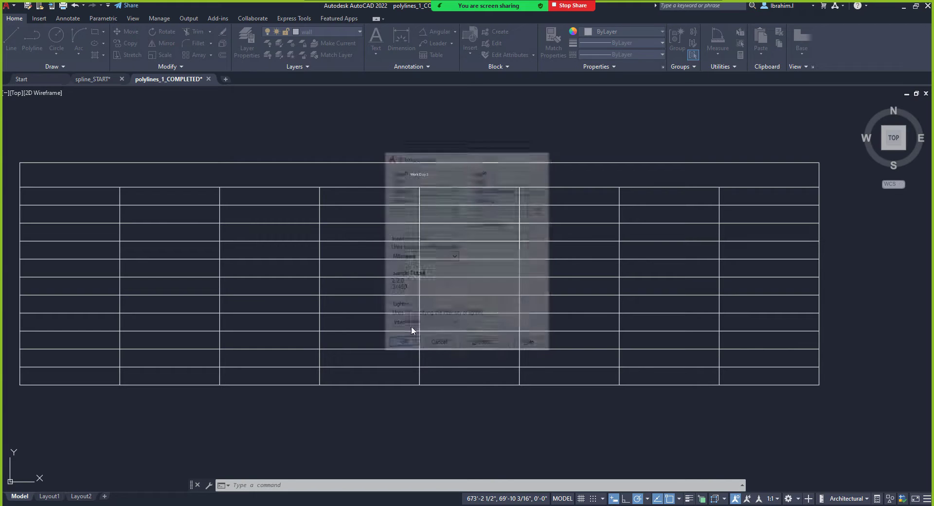
# Set the text height of the "Work Day 3" table title to 15 and close the cell text editor.
pyautogui.doubleClick(374, 188)
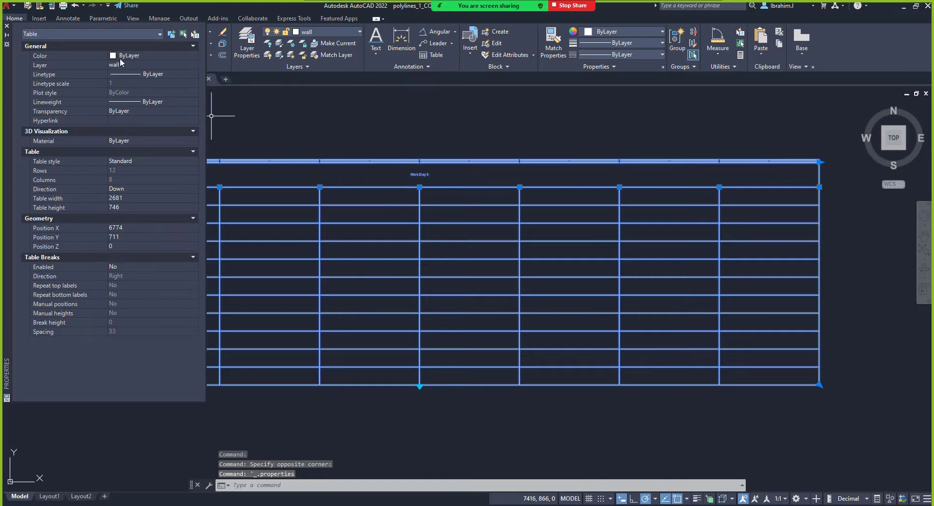
pyautogui.click(5, 27)
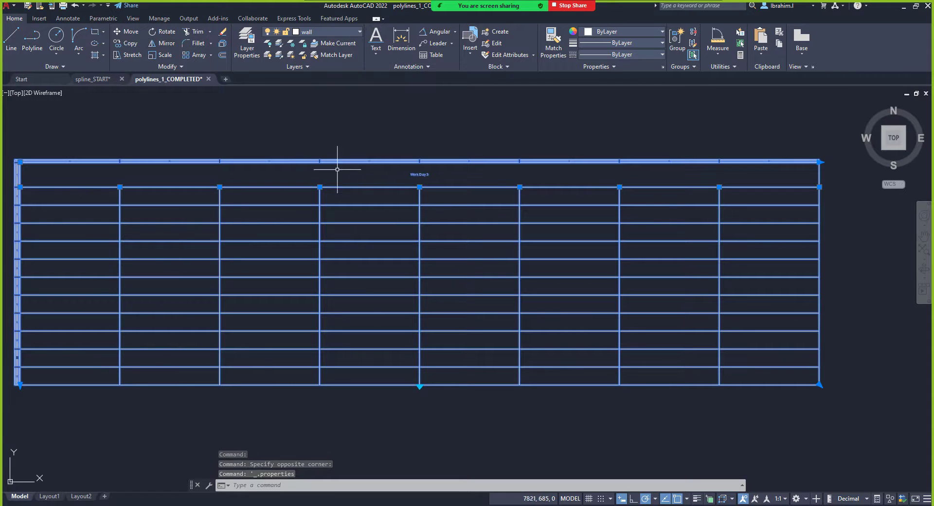
pyautogui.doubleClick(402, 174)
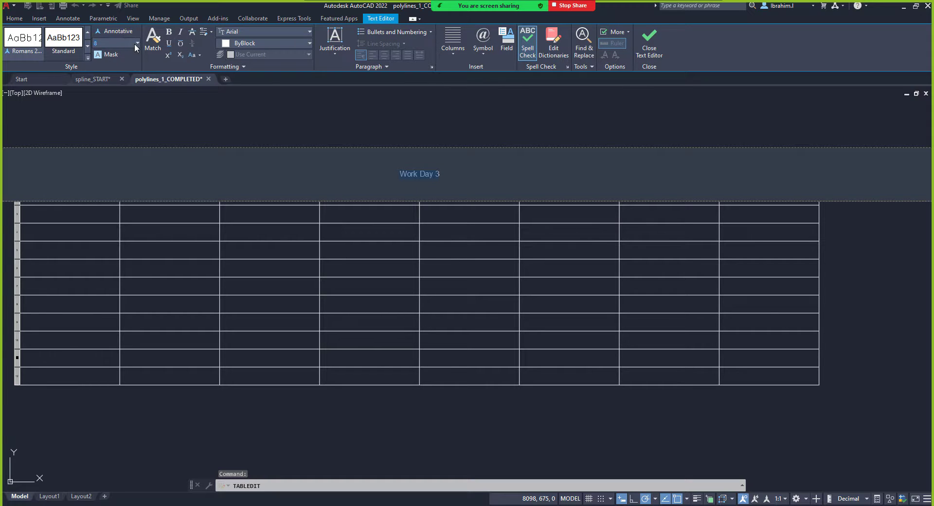
pyautogui.click(137, 42)
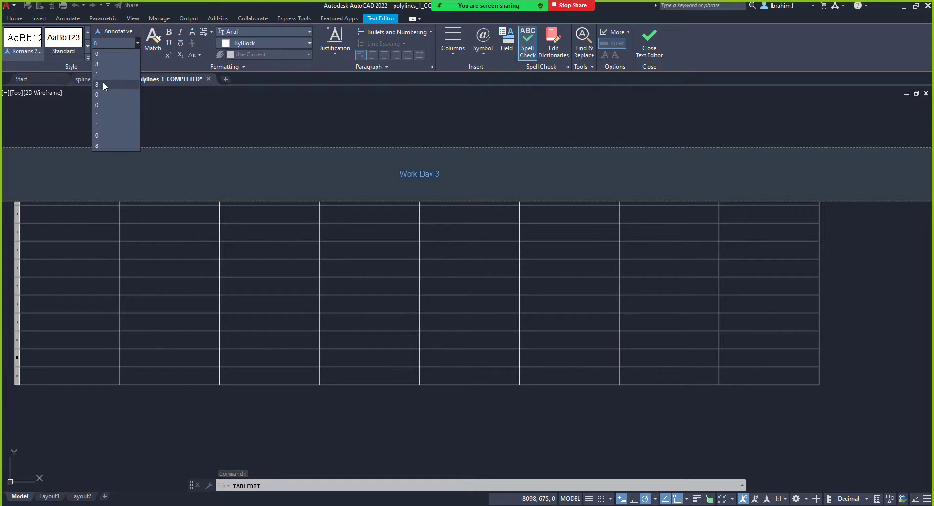
pyautogui.click(121, 43)
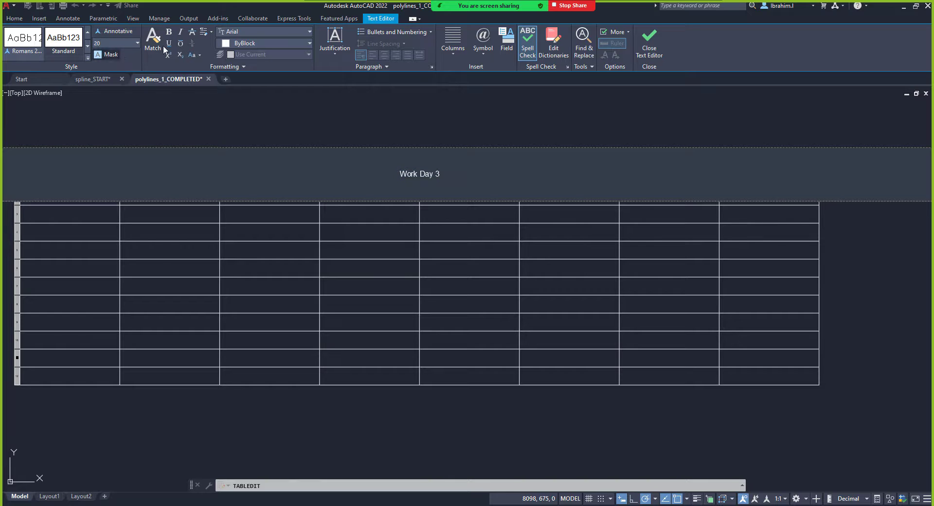
pyautogui.click(261, 33)
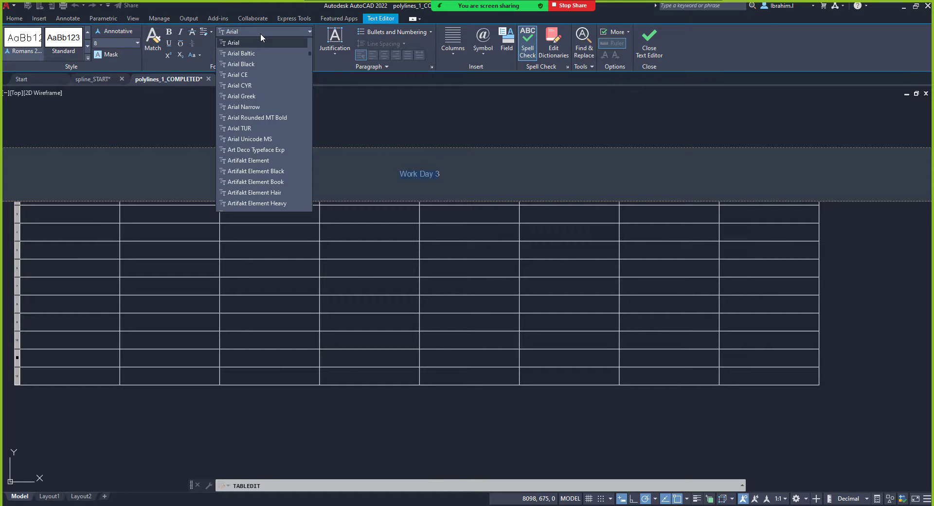
pyautogui.click(261, 33)
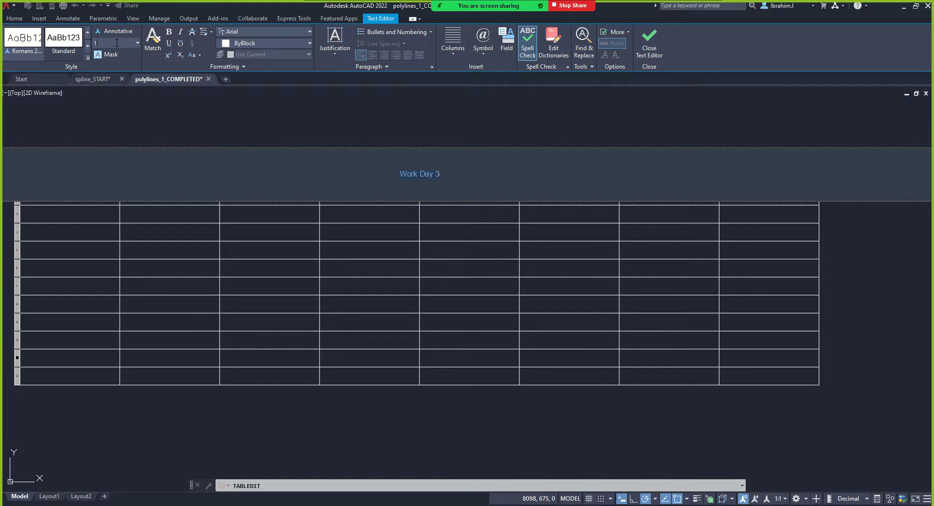
pyautogui.press('Return')
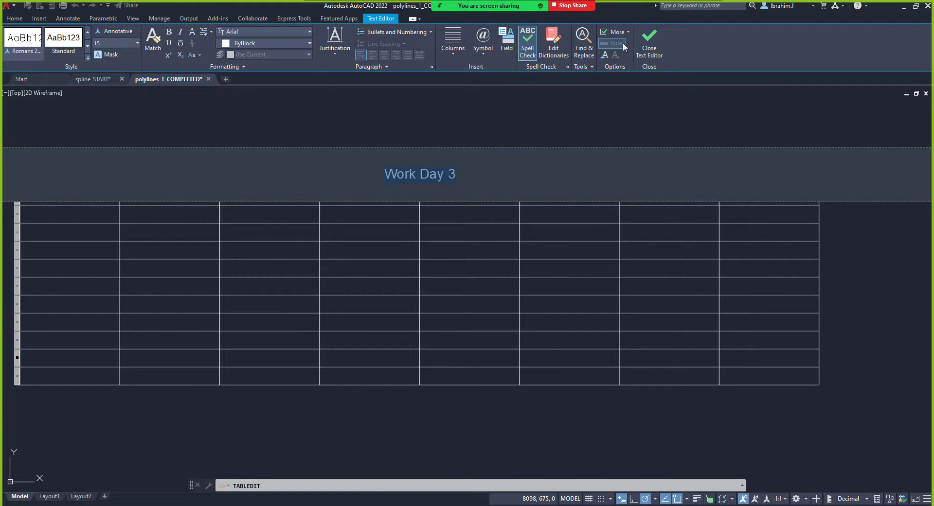
pyautogui.click(648, 44)
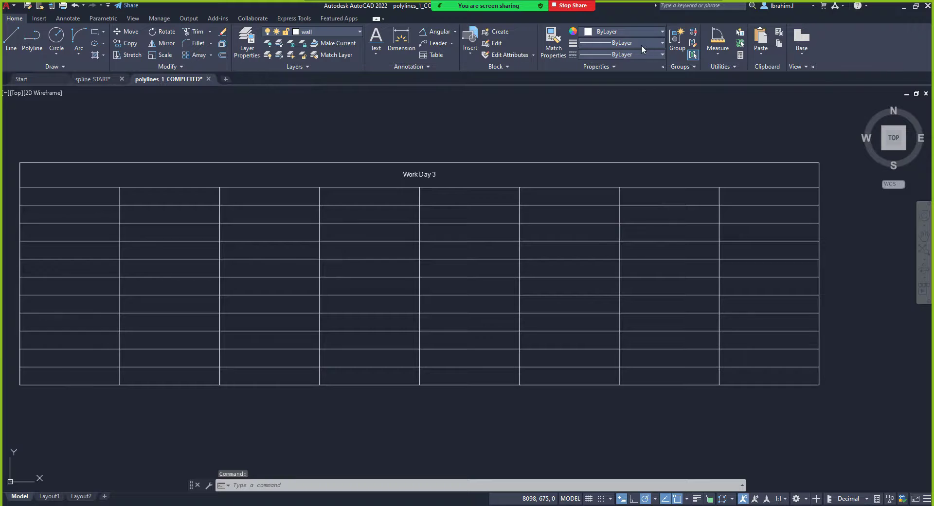
# Enter the sample text "KL JSDsdn" in the first header cell below the table title.
pyautogui.scroll(-3, 585, 286)
pyautogui.scroll(1, 585, 285)
pyautogui.scroll(1, 692, 350)
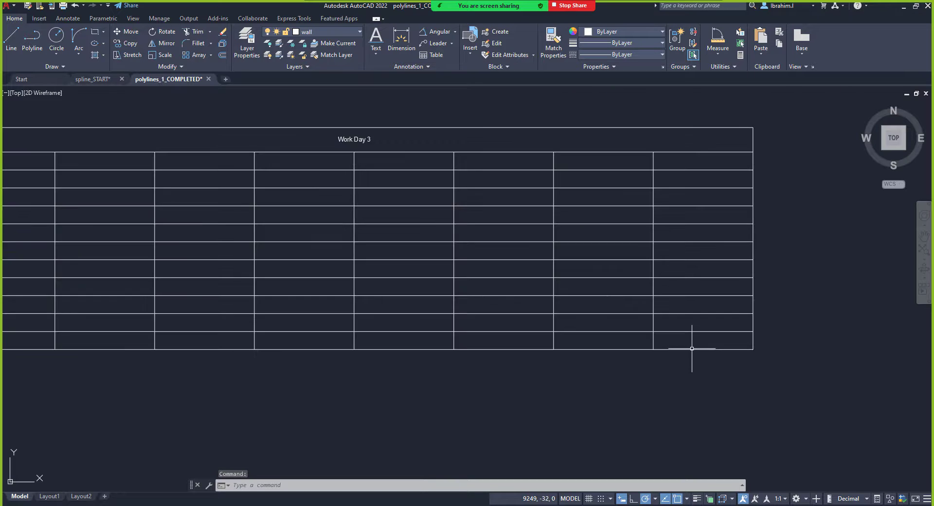
pyautogui.scroll(-1, 458, 273)
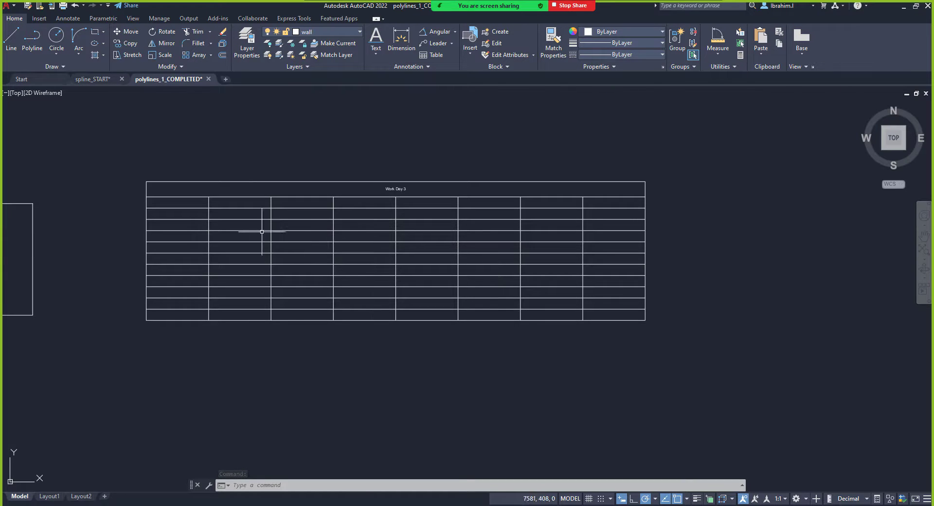
pyautogui.scroll(2, 156, 208)
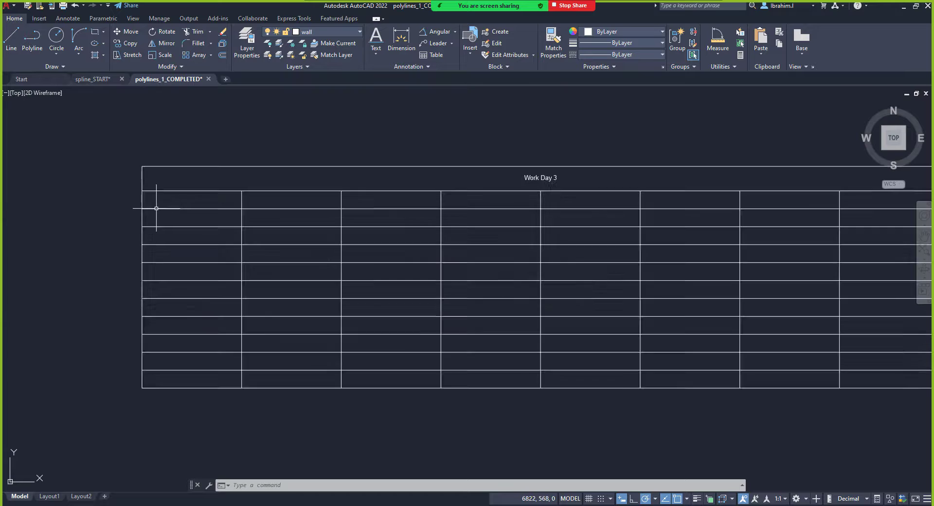
pyautogui.doubleClick(187, 199)
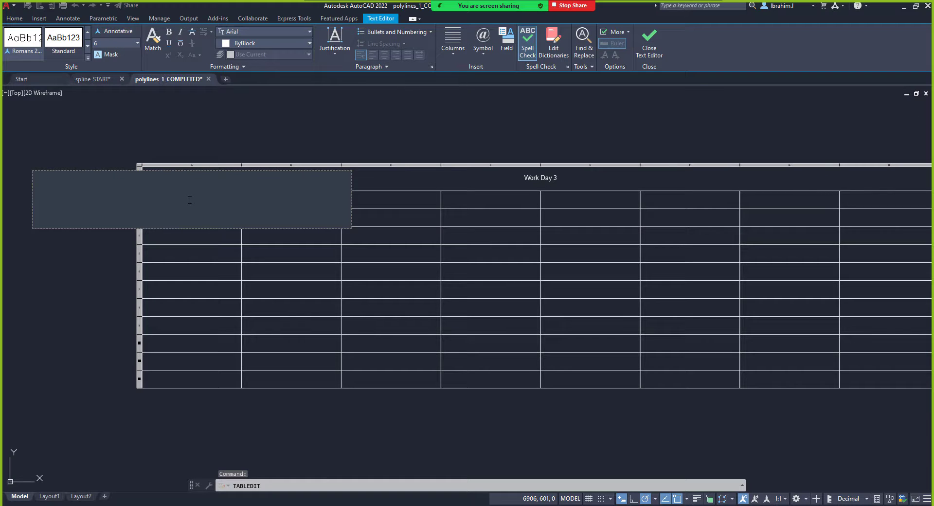
pyautogui.write('KL JSDsdn')
pyautogui.press('Return')
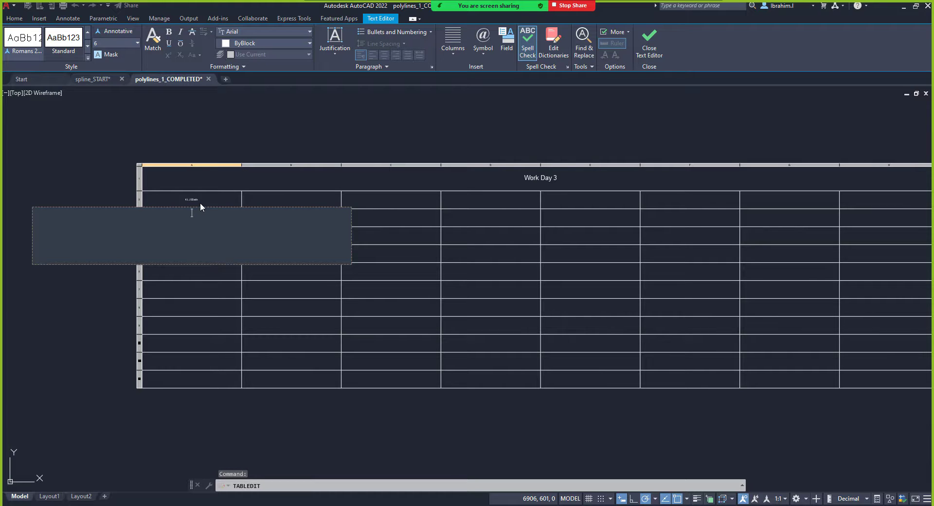
# Replace the whole text of the first header cell with "S/N" and leave the cell editor.
pyautogui.click(199, 202)
pyautogui.doubleClick(198, 200)
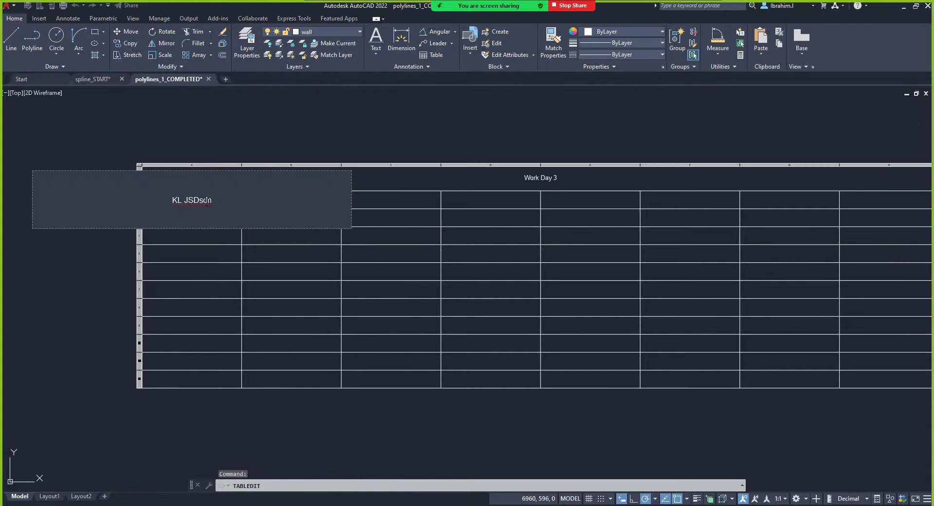
pyautogui.moveTo(215, 201); pyautogui.dragTo(156, 200)
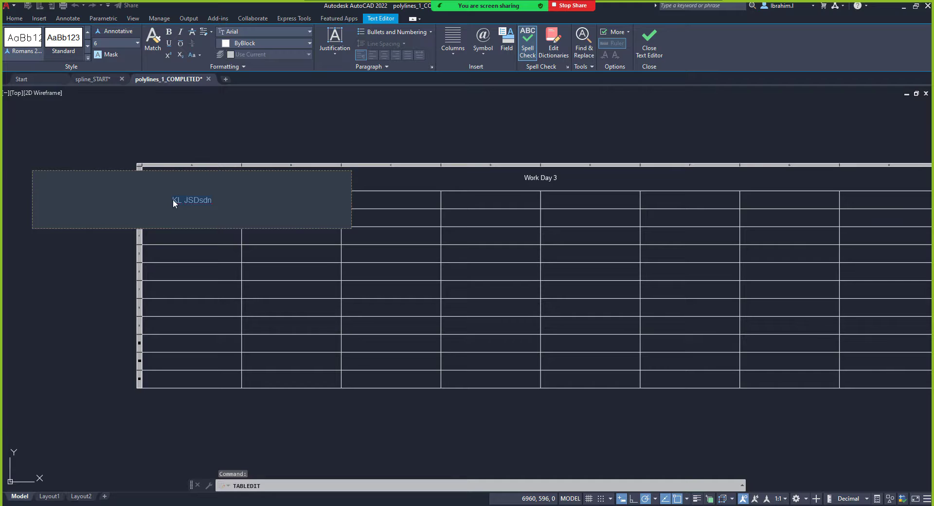
pyautogui.write('S')
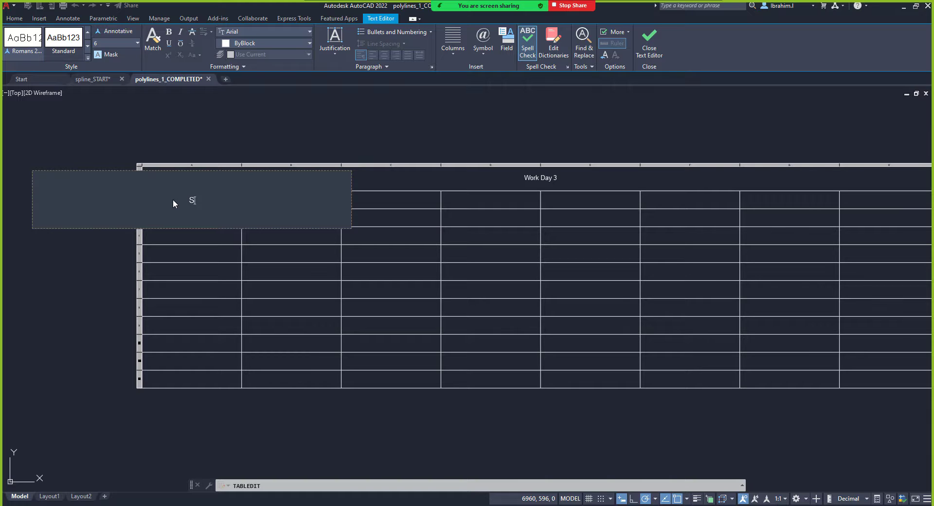
pyautogui.write('/N')
pyautogui.press('Return')
pyautogui.press('Escape')
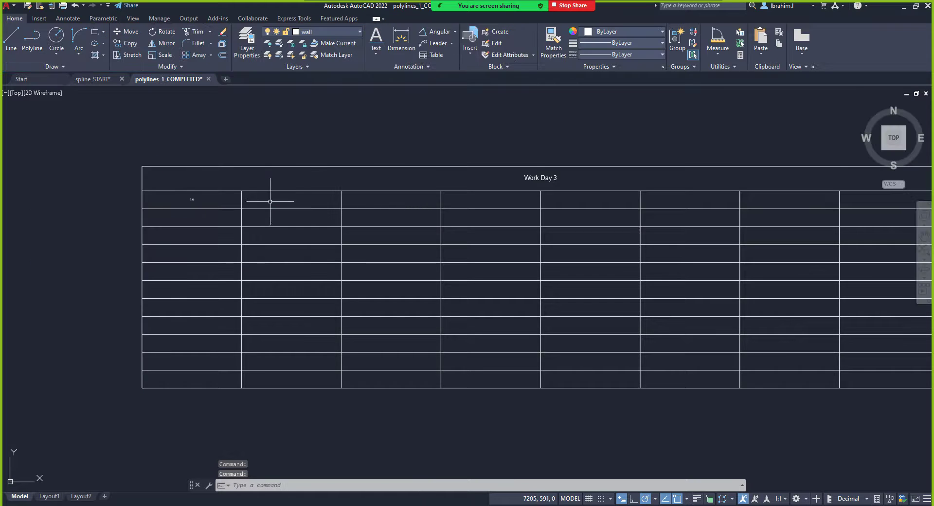
pyautogui.doubleClick(275, 201)
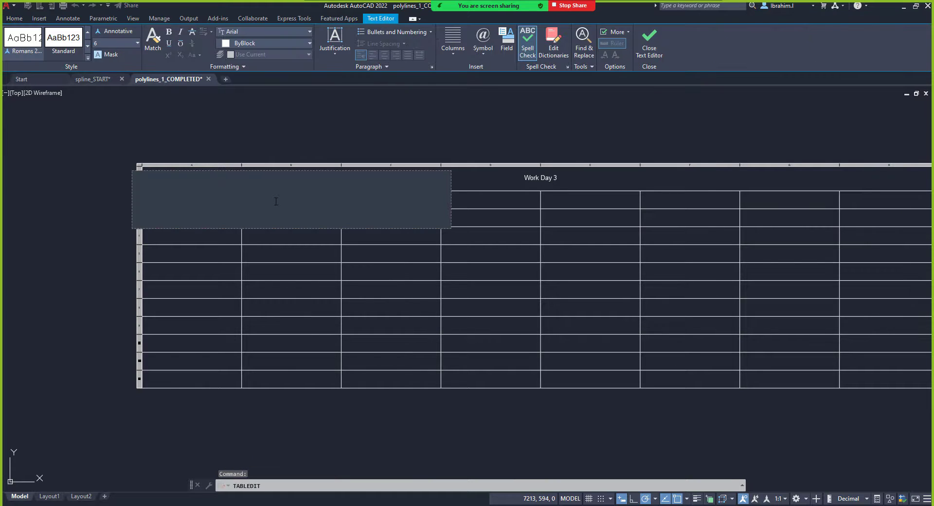
pyautogui.press('Escape')
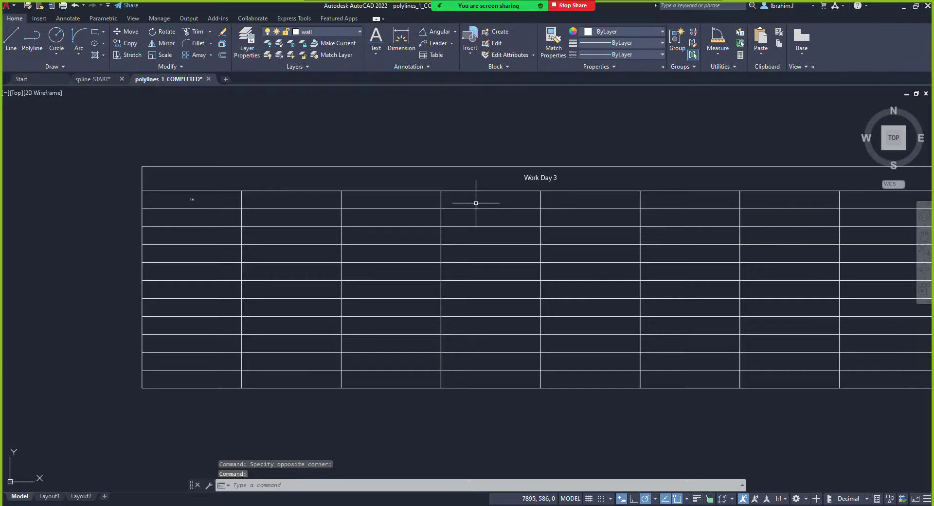
pyautogui.scroll(-3, 329, 242)
pyautogui.scroll(4, 414, 260)
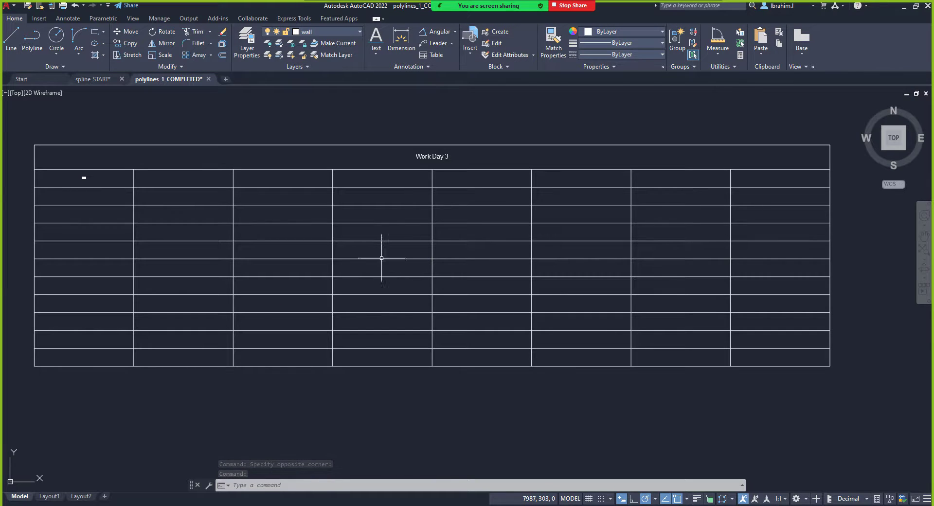
pyautogui.scroll(-2, 389, 288)
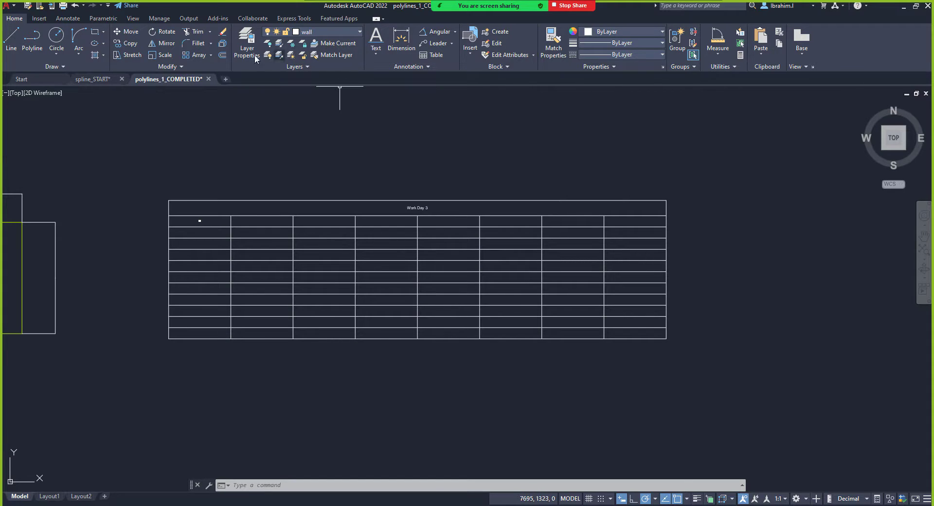
# Start inserting a table from a data link and create a new Excel data link named "DAY 4 TABLES".
pyautogui.click(433, 56)
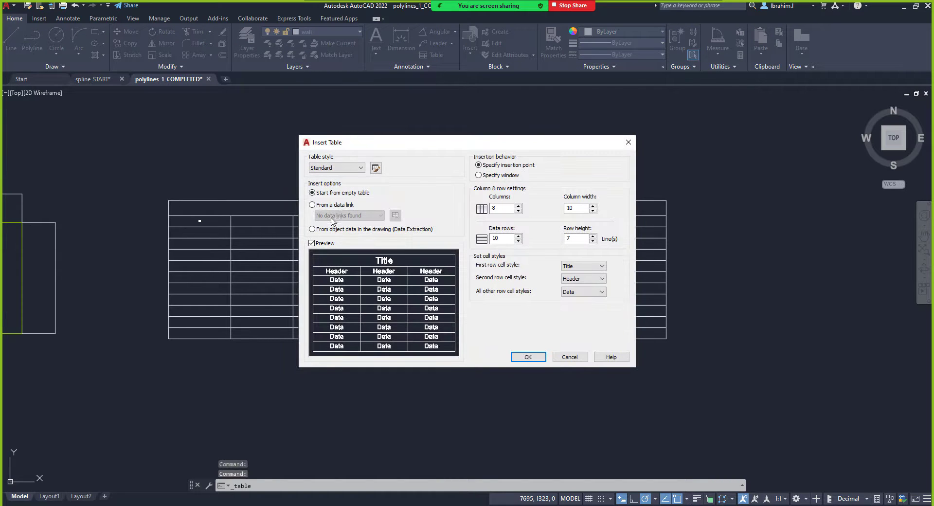
pyautogui.click(313, 205)
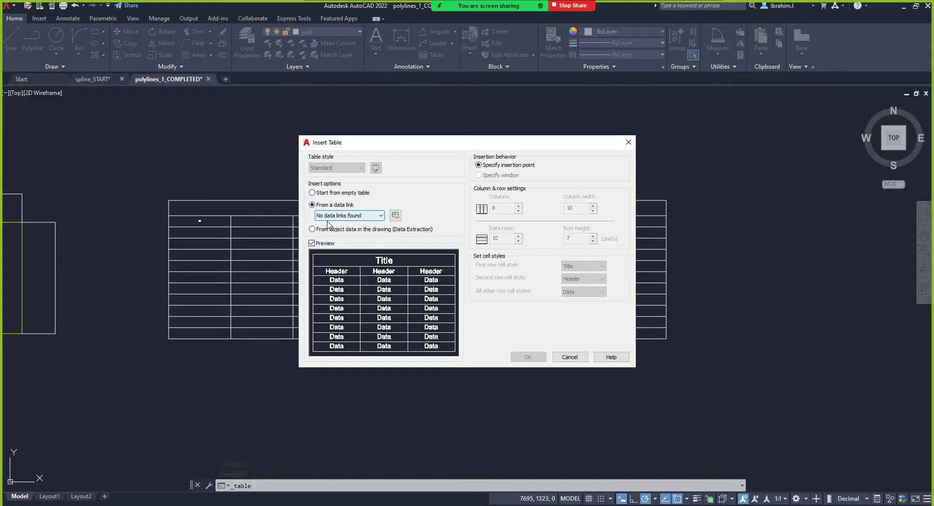
pyautogui.click(360, 215)
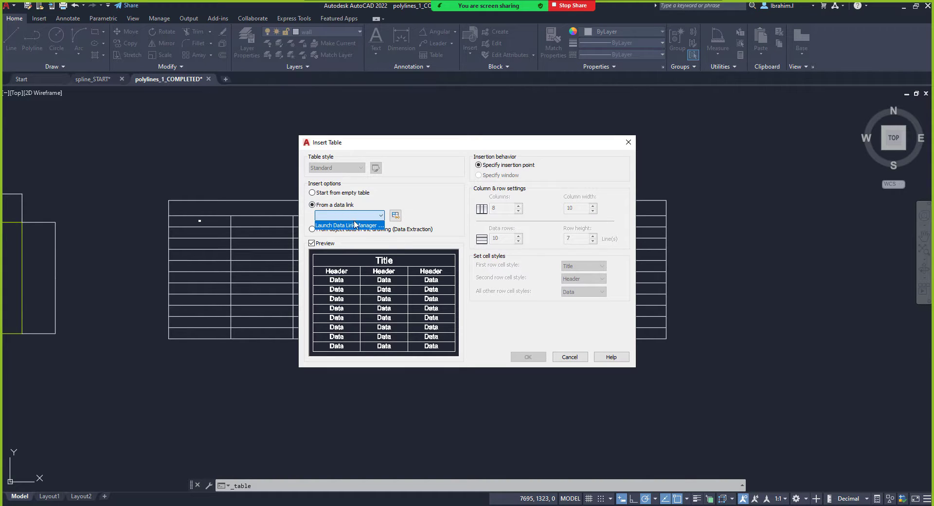
pyautogui.click(395, 217)
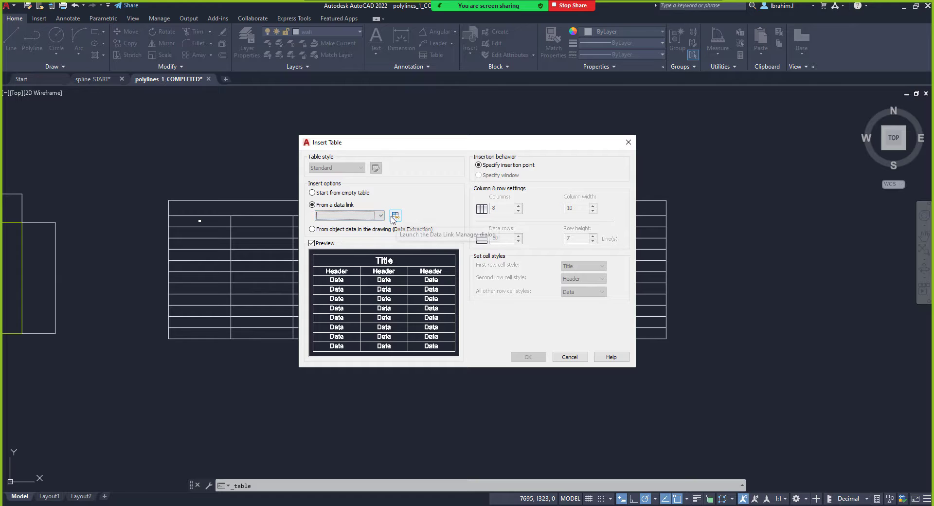
pyautogui.click(395, 216)
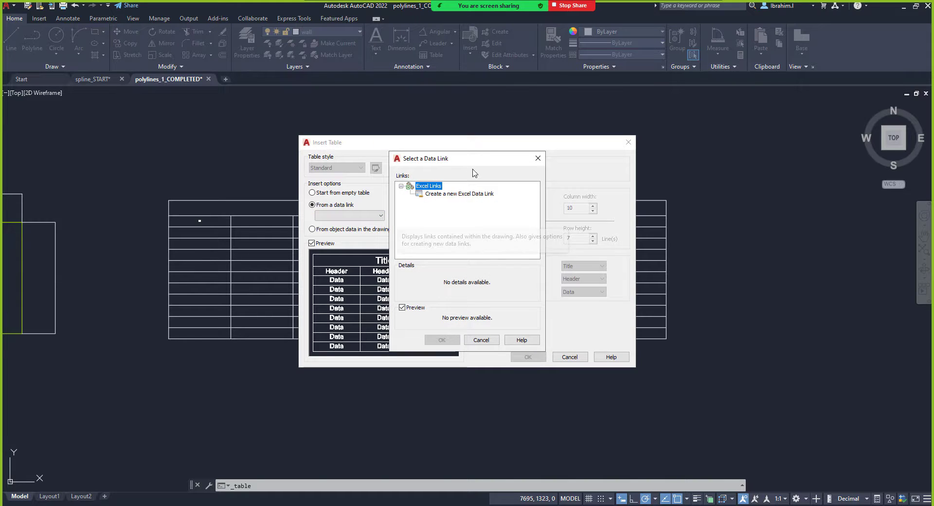
pyautogui.doubleClick(443, 194)
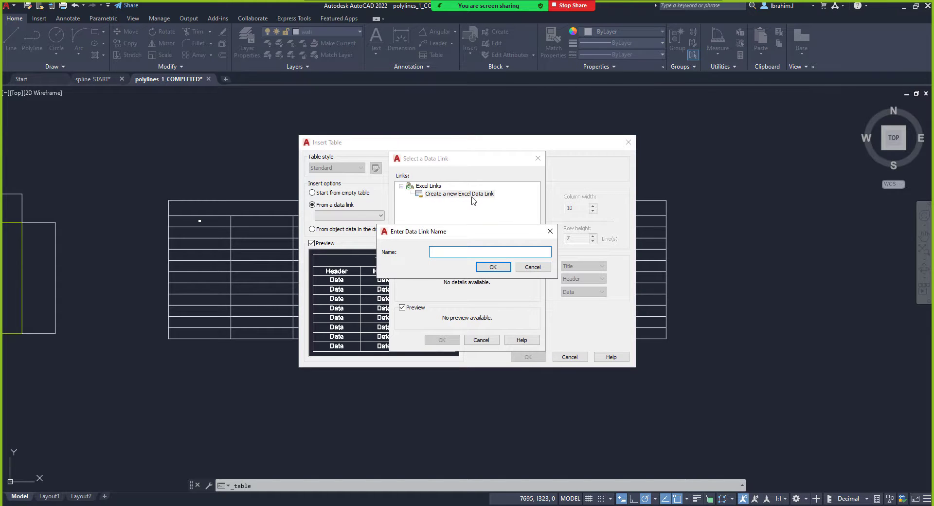
pyautogui.doubleClick(489, 254)
pyautogui.write('DAY 4 TABLES')
pyautogui.click(491, 268)
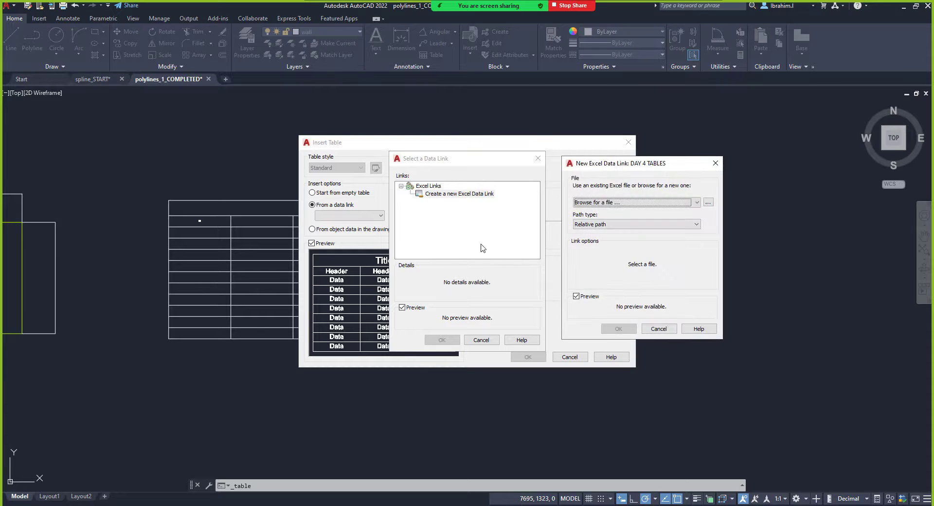
# Link the "Fusion 360 Autodesk Education" workbook from the Excel DOcument folder, using the entire Sheet1.
pyautogui.moveTo(623, 164); pyautogui.dragTo(515, 177)
pyautogui.click(597, 217)
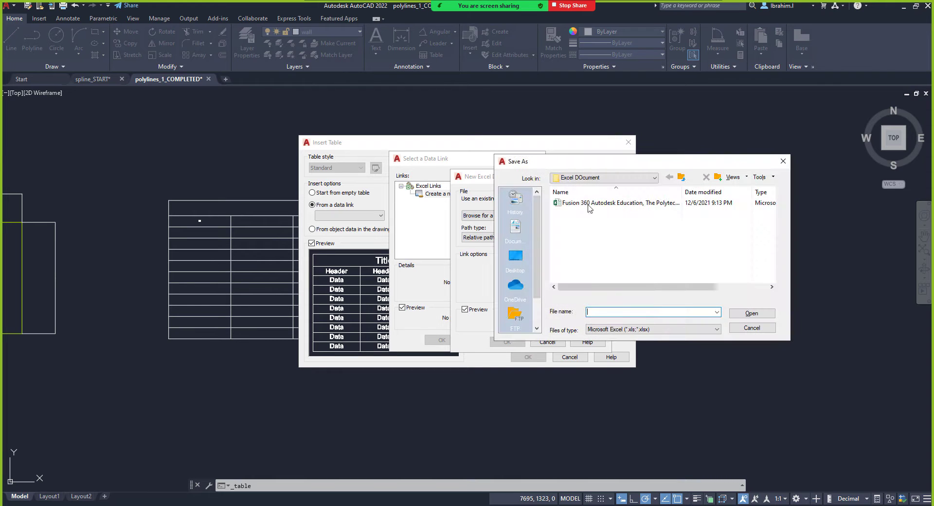
pyautogui.scroll(-1, 532, 231)
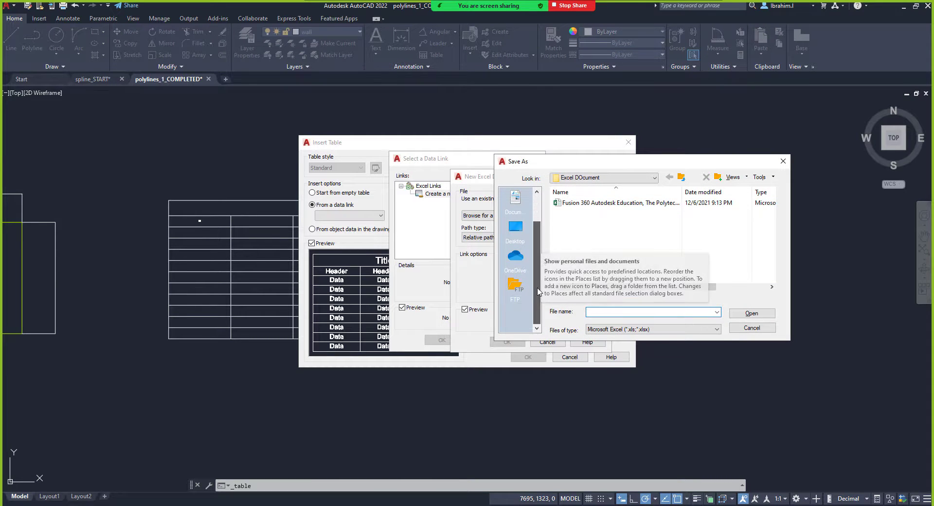
pyautogui.click(618, 202)
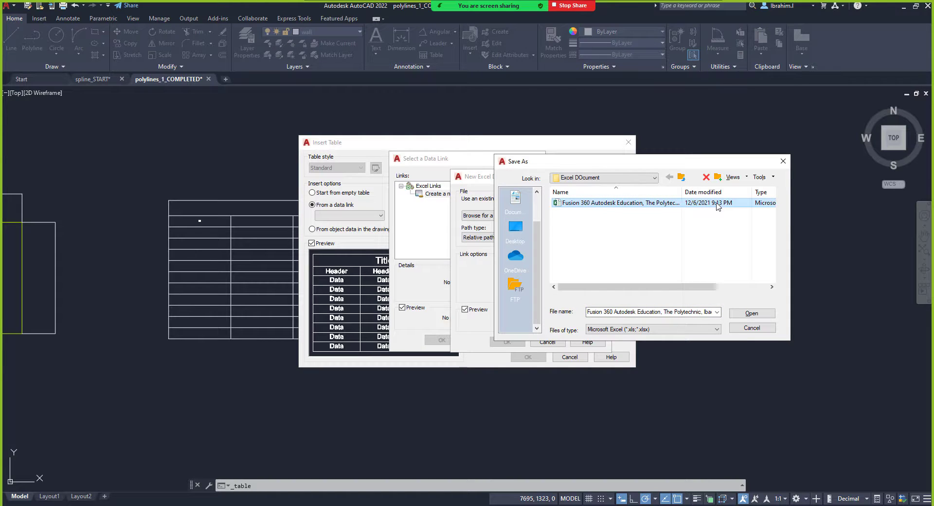
pyautogui.click(757, 314)
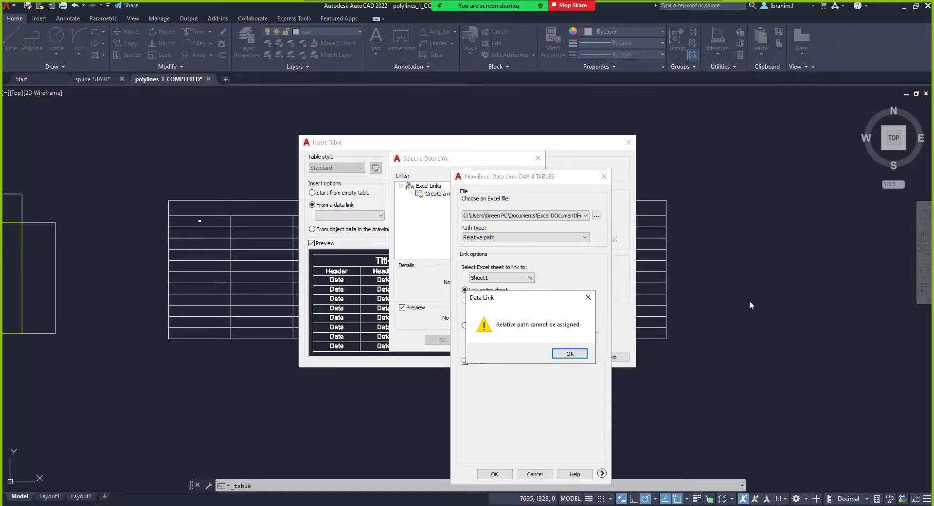
pyautogui.click(571, 357)
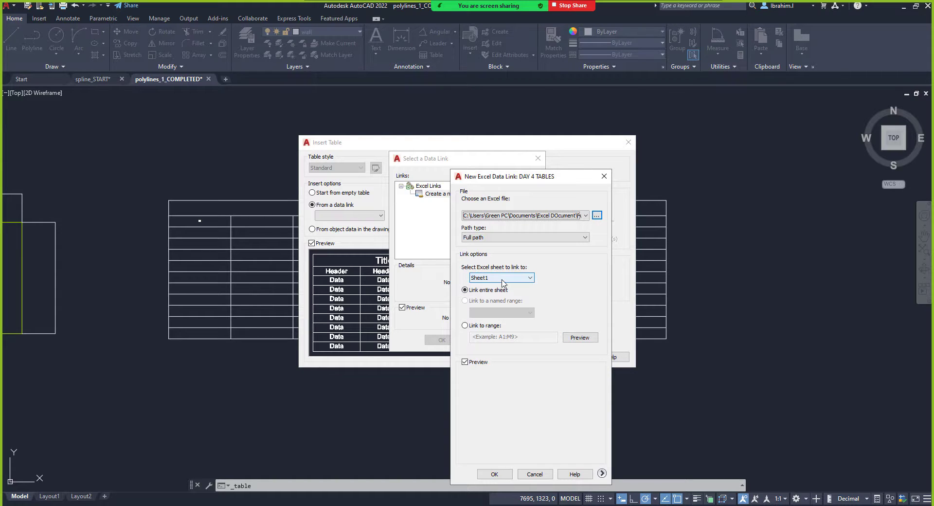
pyautogui.click(495, 474)
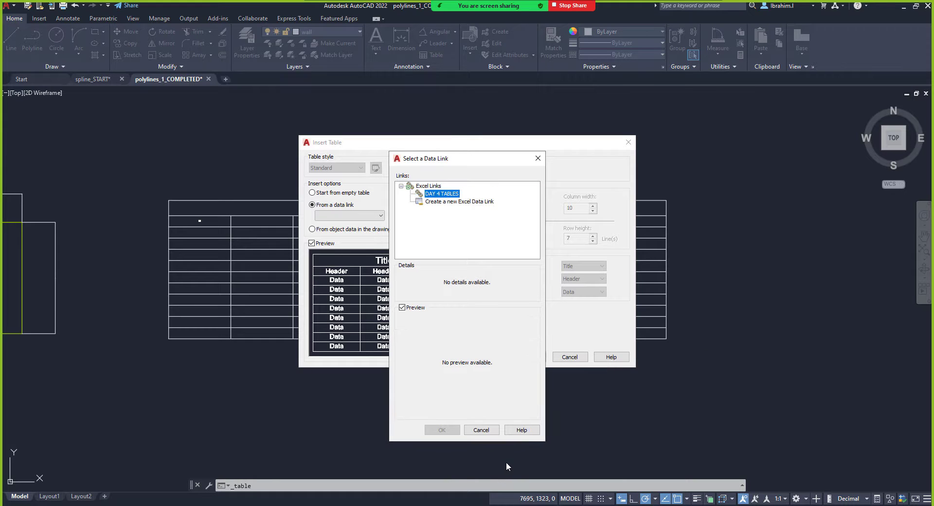
# Insert the table from the DAY 4 TABLES link in the empty space to the right of the Work Day 3 table.
pyautogui.click(450, 194)
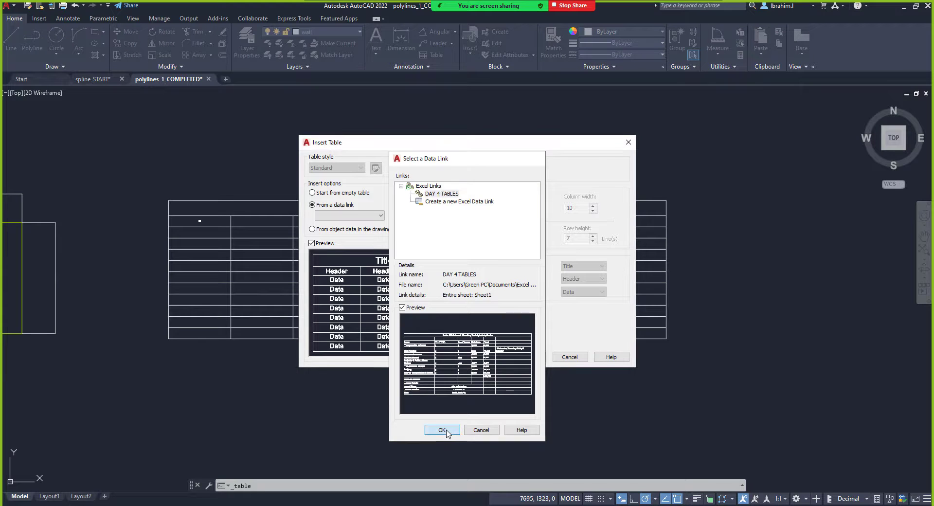
pyautogui.click(444, 430)
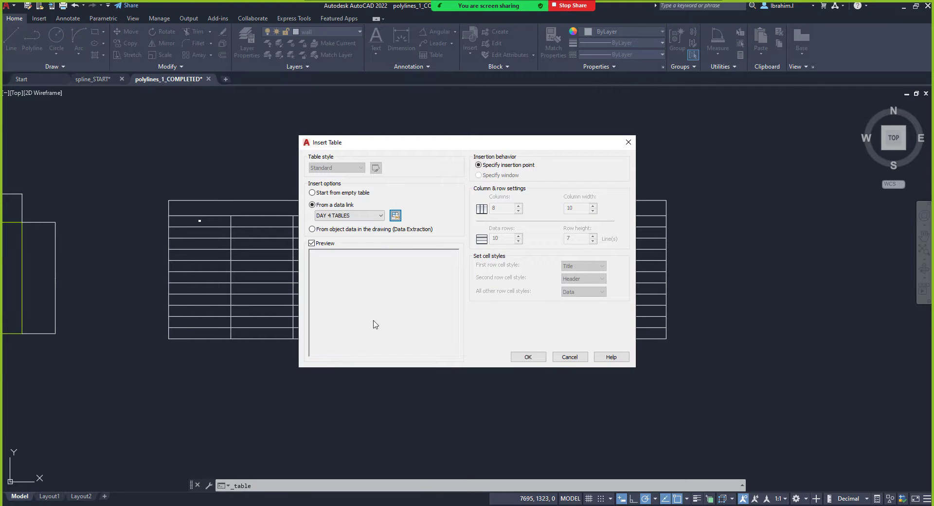
pyautogui.click(528, 357)
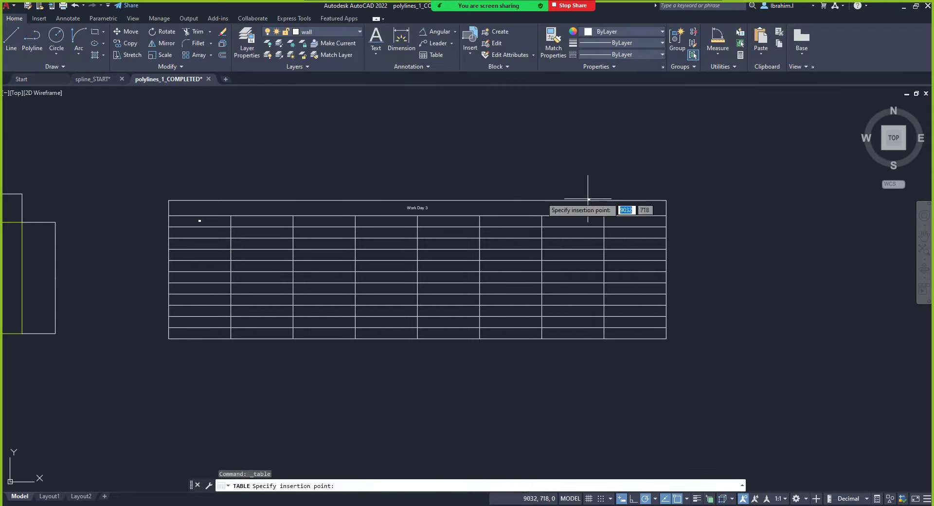
pyautogui.scroll(-5, 424, 222)
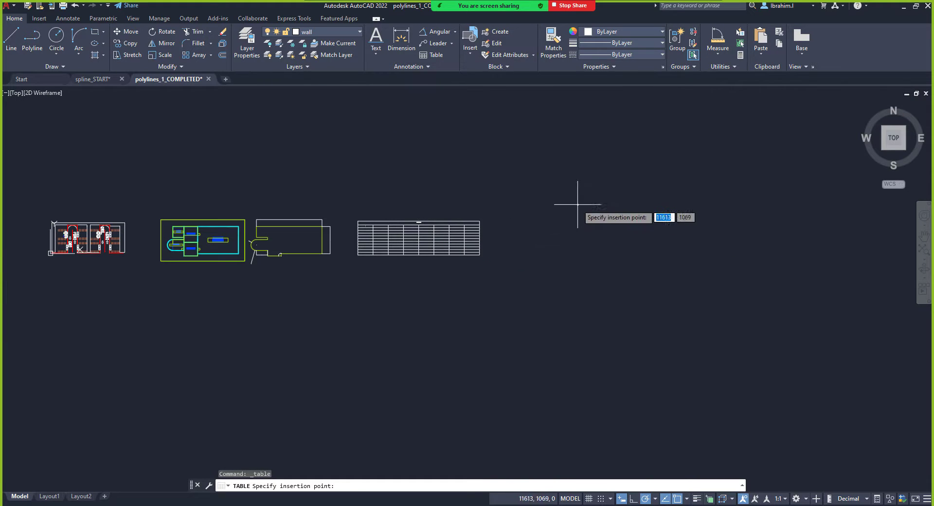
pyautogui.press('Escape')
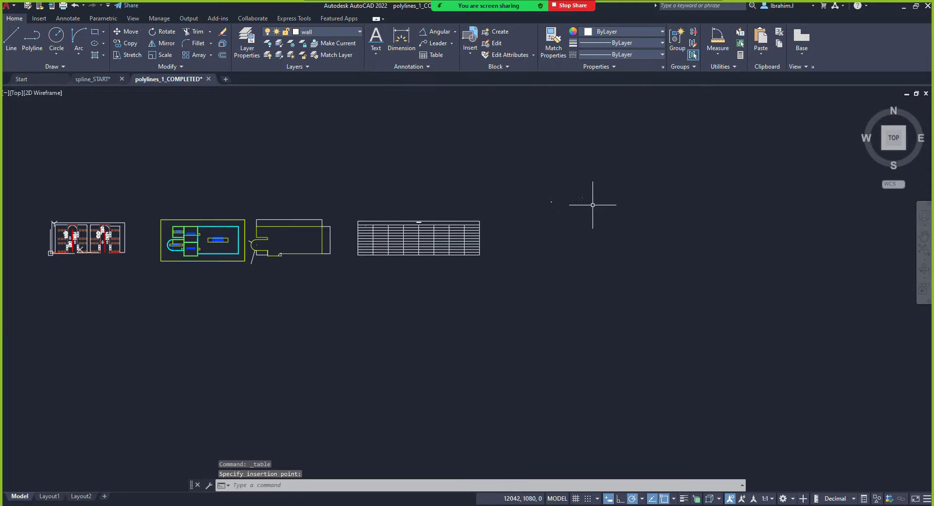
pyautogui.scroll(5, 553, 202)
pyautogui.scroll(-10, 582, 195)
pyautogui.scroll(10, 630, 233)
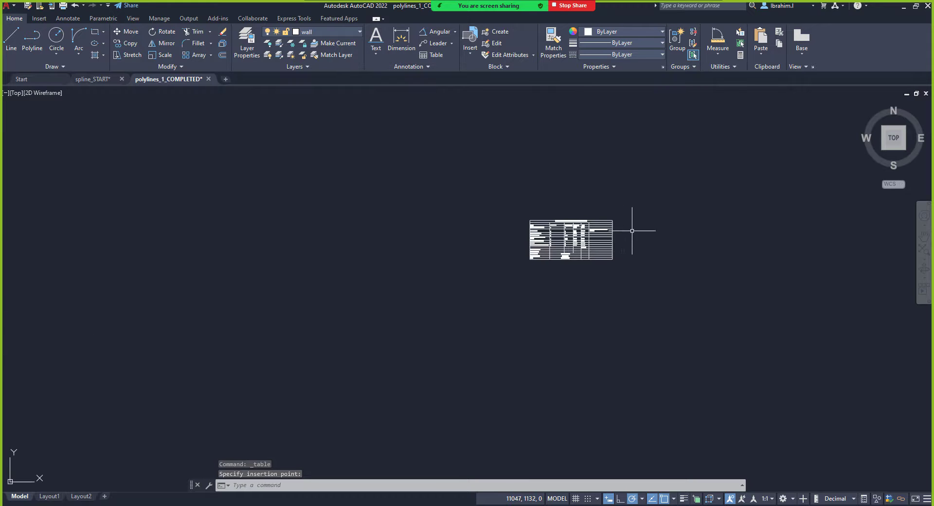
pyautogui.click(277, 246)
pyautogui.press('Escape')
pyautogui.scroll(3, 277, 246)
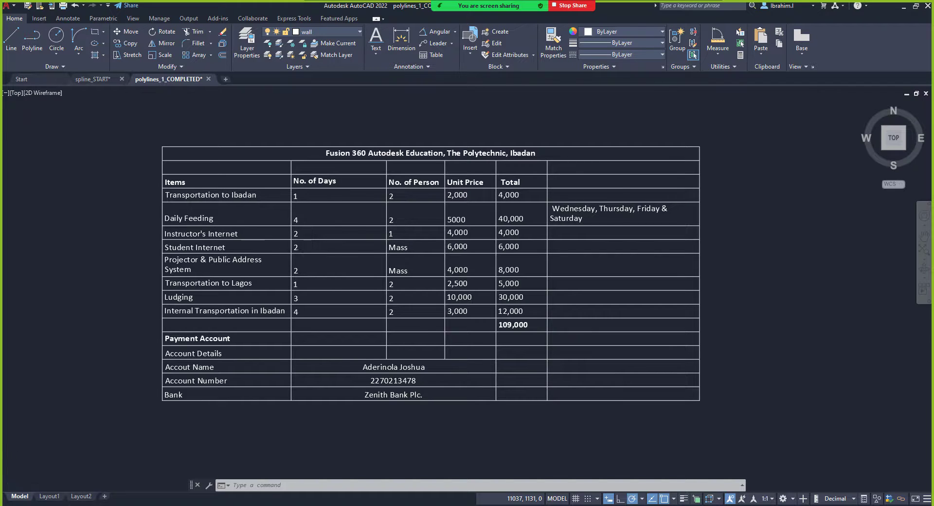
# Scale up the linked table from its lower-right corner to about two and a half times the width of the Work Day 3 table.
pyautogui.scroll(-2, 311, 249)
pyautogui.click(646, 393)
pyautogui.click(184, 136)
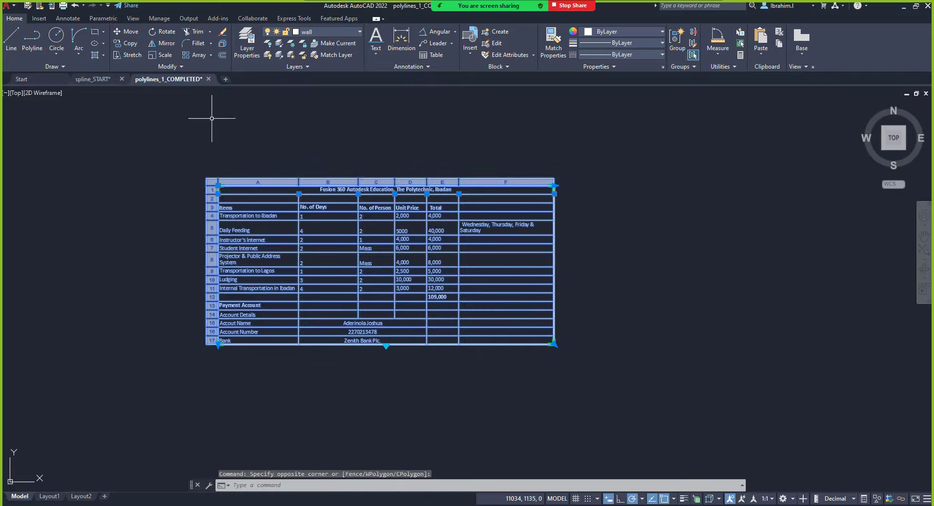
pyautogui.click(163, 55)
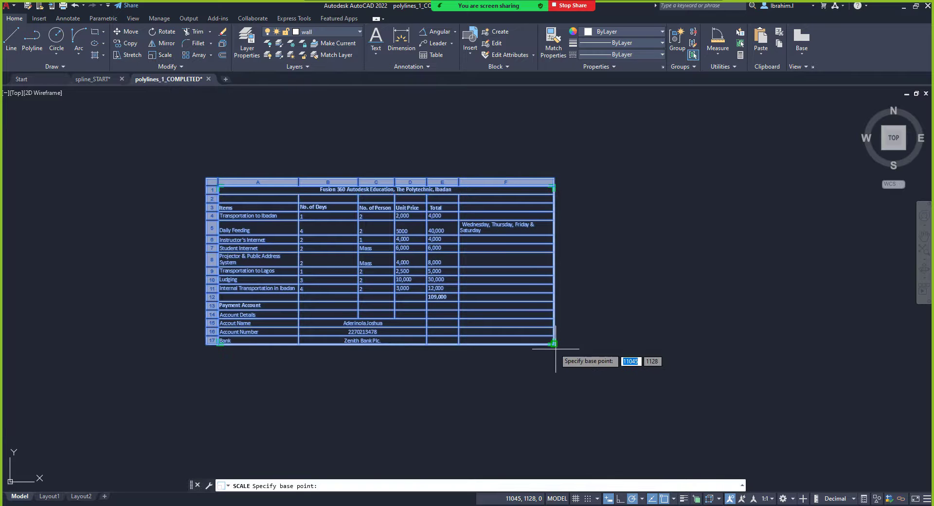
pyautogui.click(553, 344)
pyautogui.scroll(-5, 504, 366)
pyautogui.scroll(-2, 503, 365)
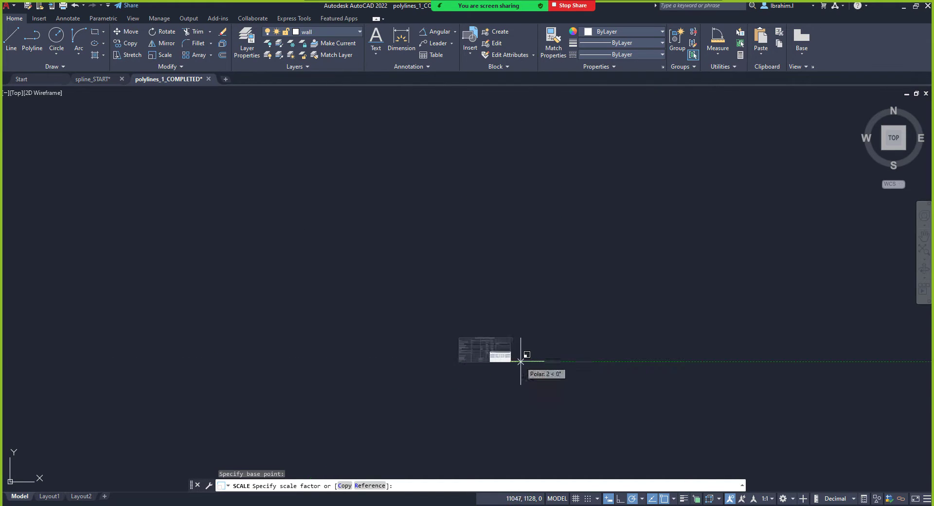
pyautogui.scroll(-11, 541, 379)
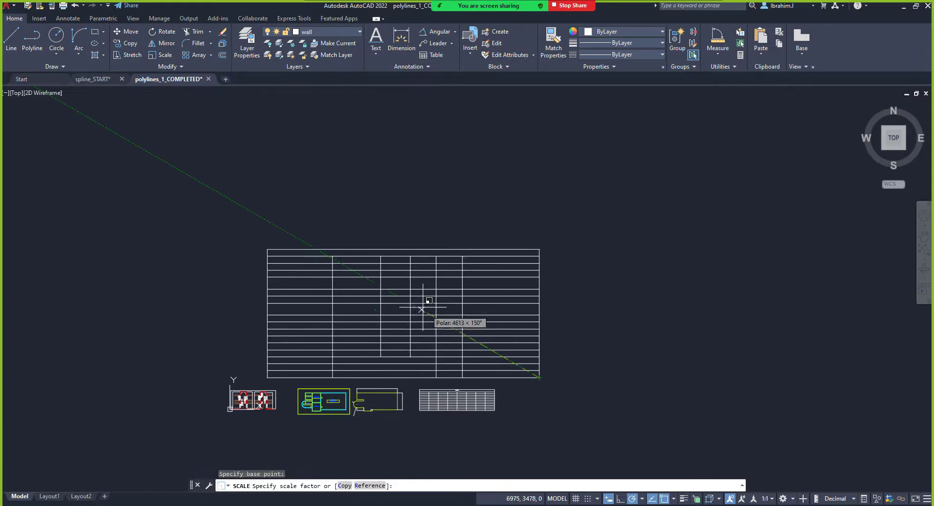
pyautogui.click(476, 310)
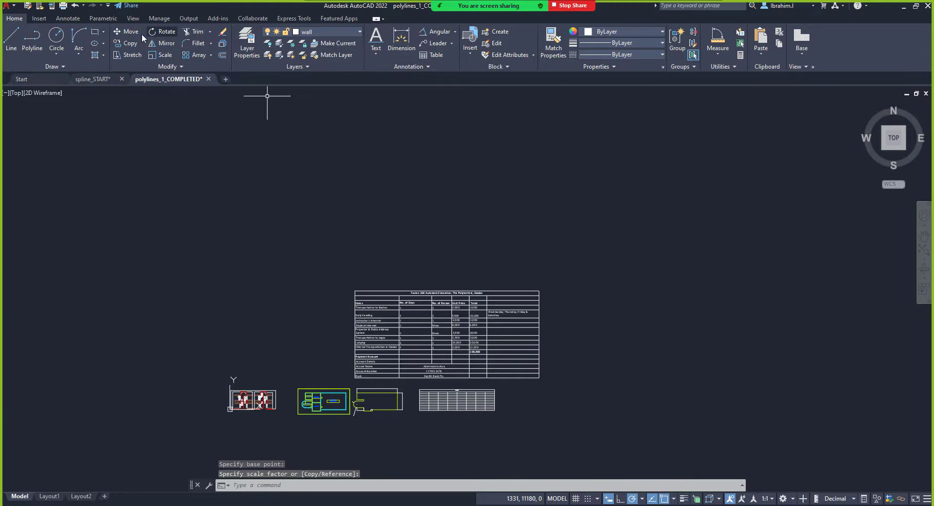
pyautogui.click(129, 32)
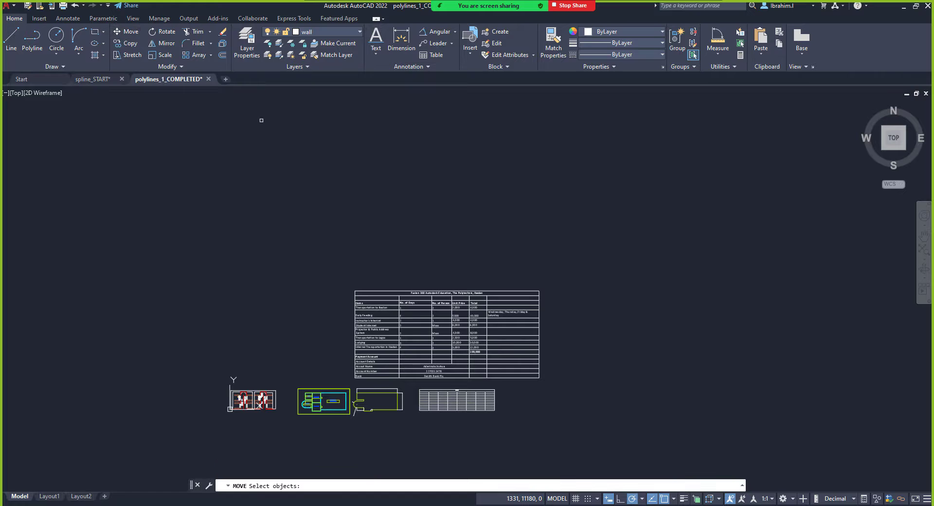
pyautogui.click(577, 387)
pyautogui.click(501, 341)
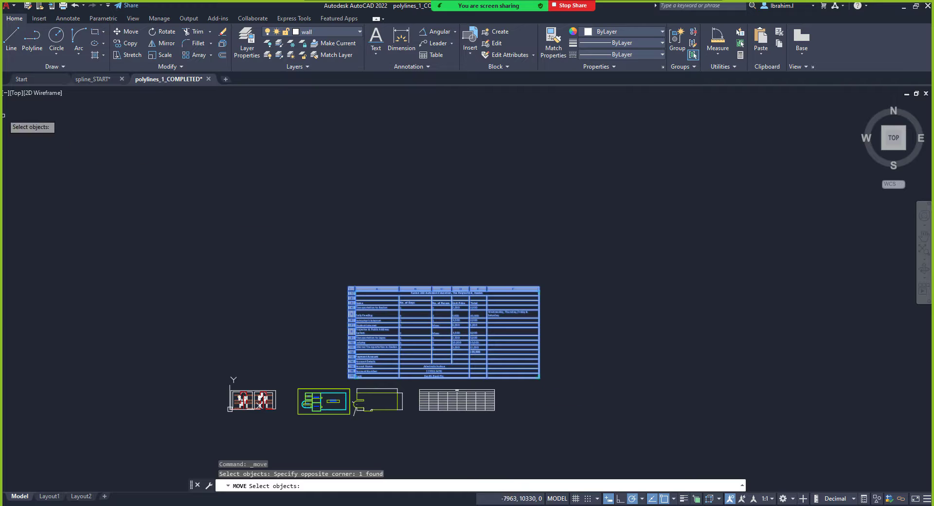
# Move the enlarged linked table by its lower-right corner to the clear area right of the Work Day 3 table.
pyautogui.click(131, 31)
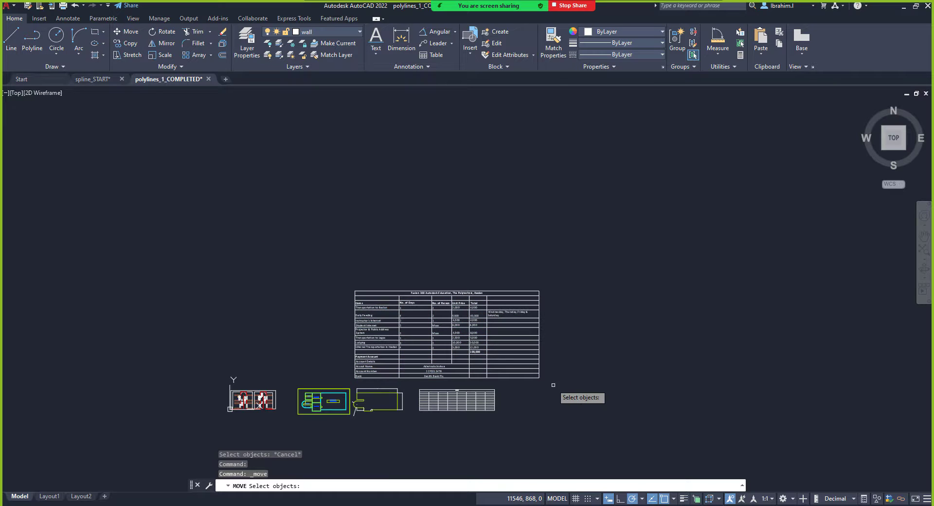
pyautogui.click(344, 263)
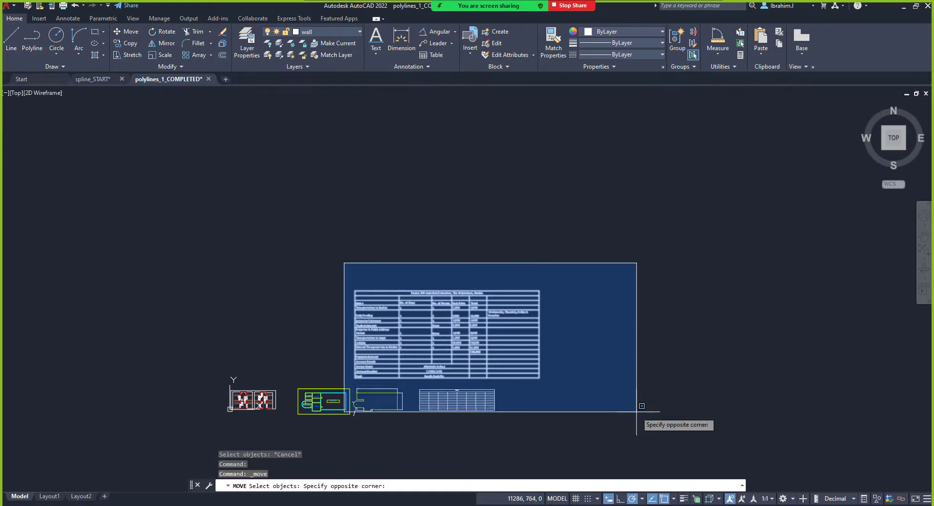
pyautogui.click(652, 387)
pyautogui.press('Return')
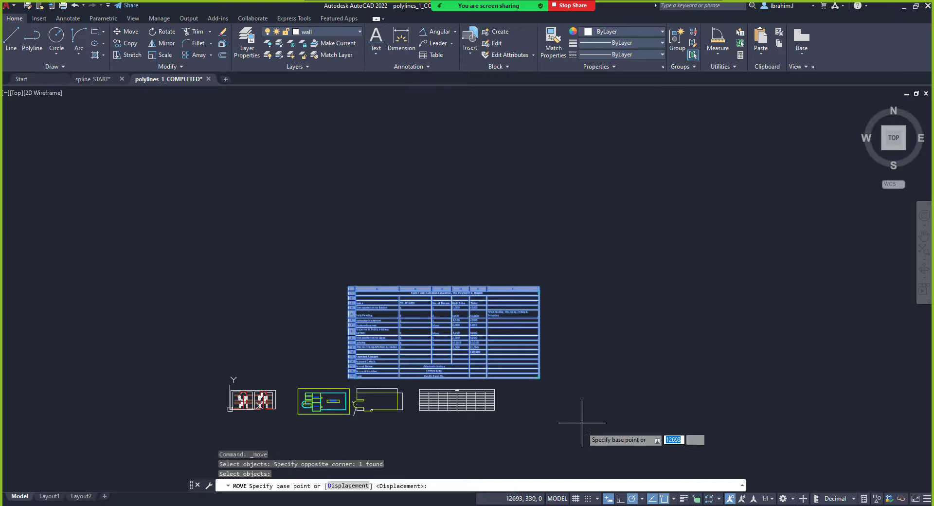
pyautogui.click(539, 378)
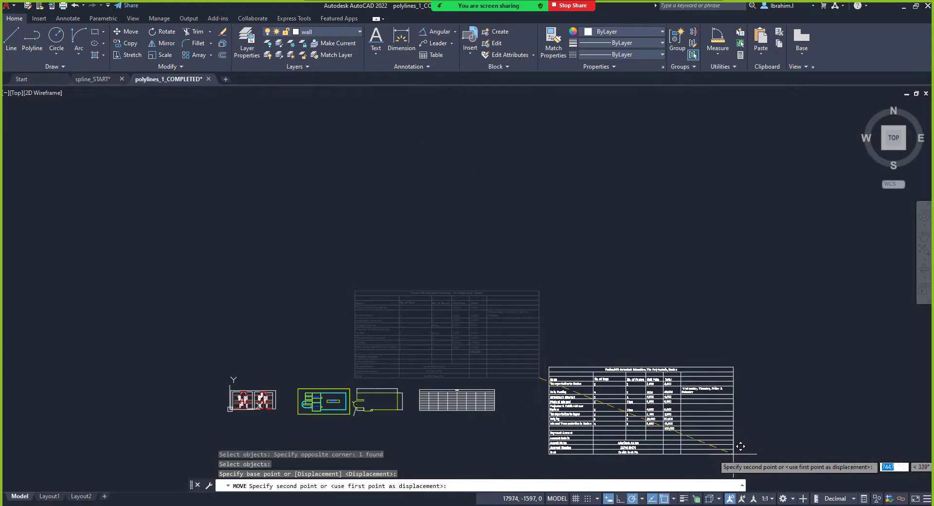
pyautogui.click(728, 455)
# Examine the linked table's rows up close and its size and placement beside the other drawings.
pyautogui.scroll(5, 721, 467)
pyautogui.scroll(-7, 752, 348)
pyautogui.scroll(8, 752, 348)
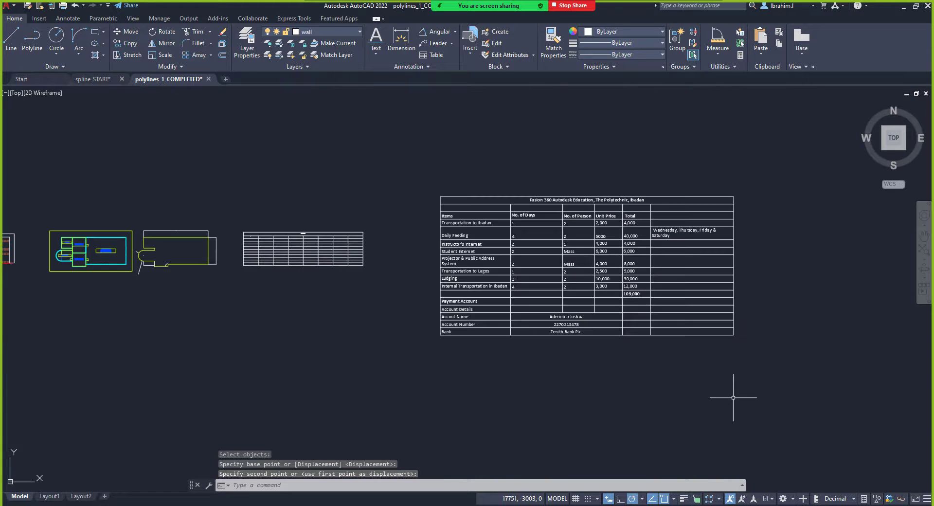
pyautogui.scroll(-4, 774, 255)
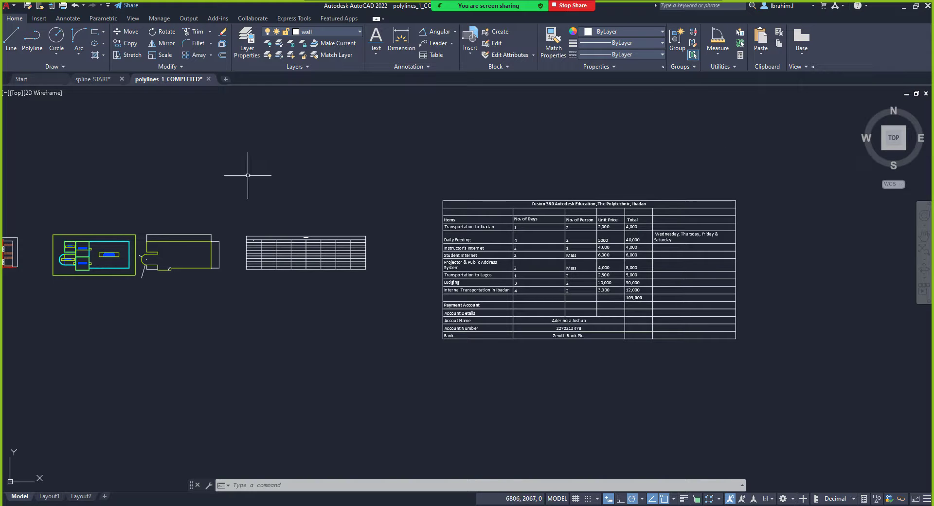
pyautogui.scroll(2, 507, 233)
pyautogui.scroll(2, 449, 246)
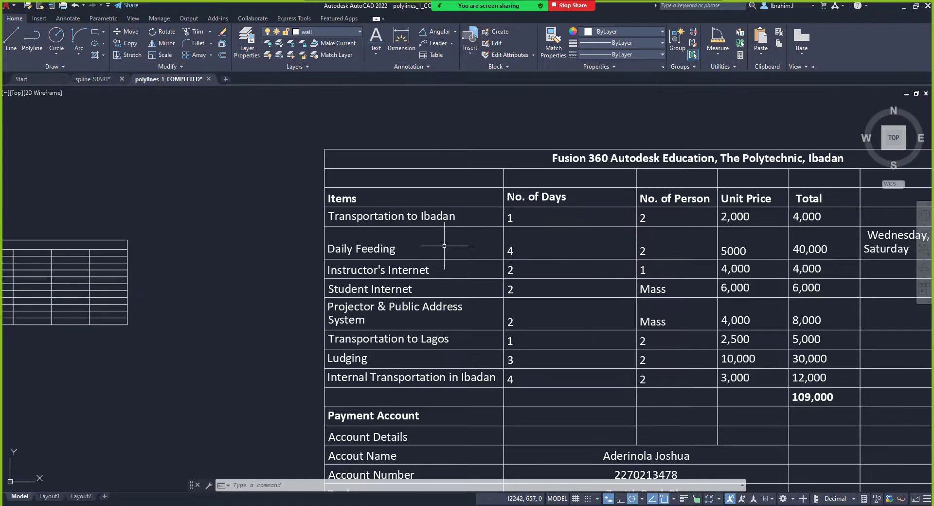
pyautogui.scroll(-8, 448, 246)
pyautogui.scroll(5, 519, 246)
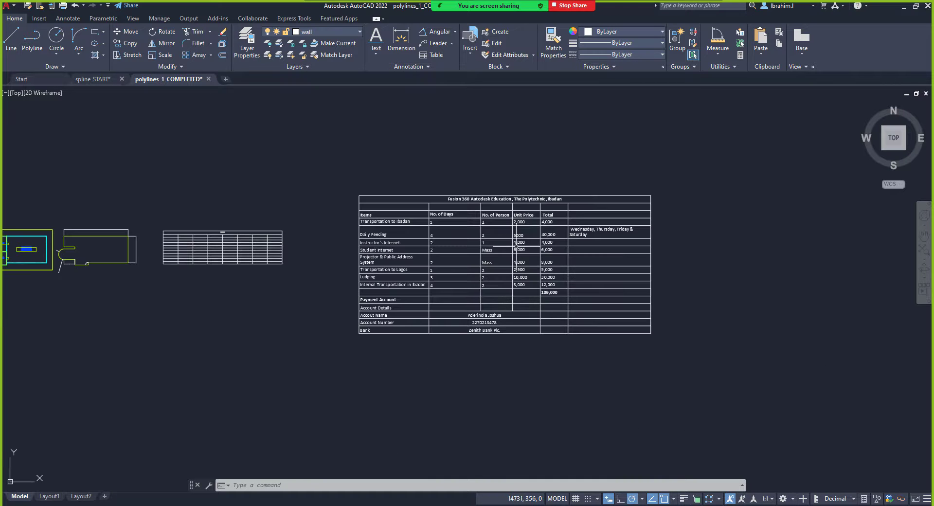
# Compare the Work Day 3 table with the linked table, looking at their size and position beside the other drawings.
pyautogui.scroll(-2, 516, 246)
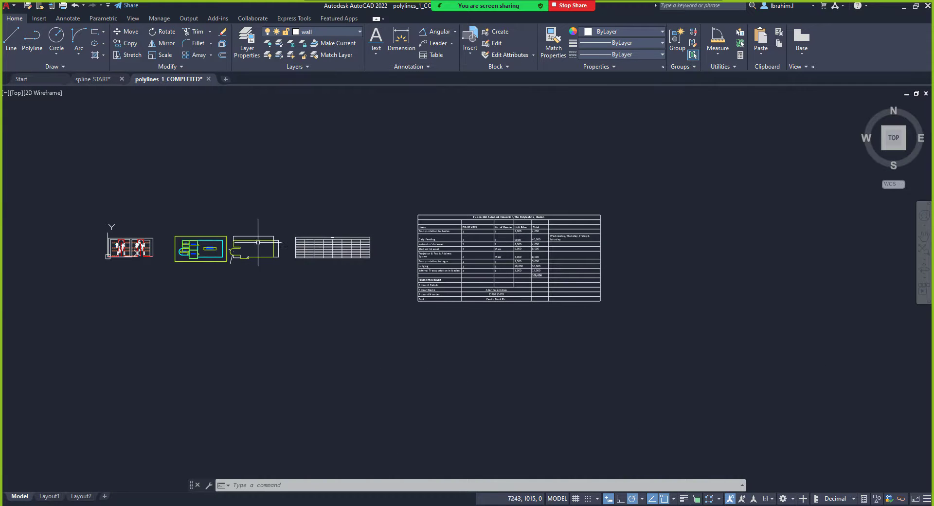
pyautogui.scroll(5, 320, 248)
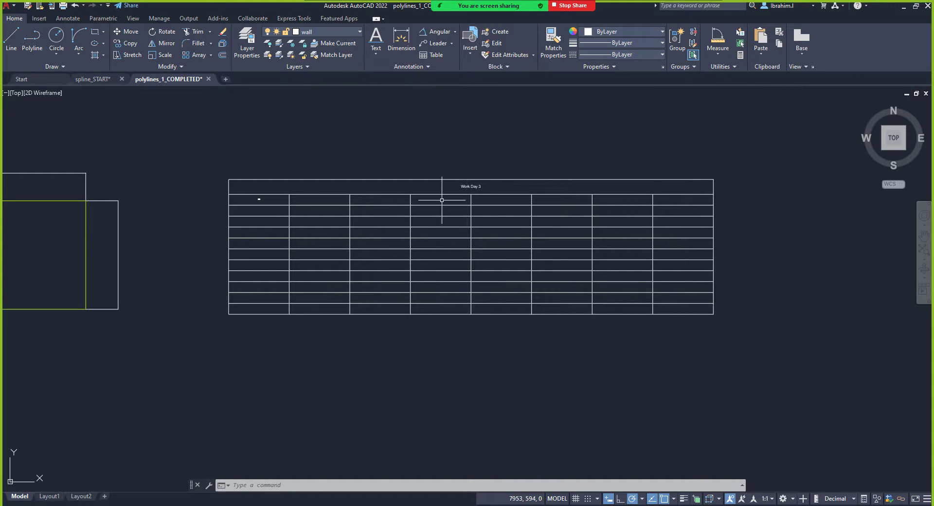
pyautogui.scroll(-8, 373, 260)
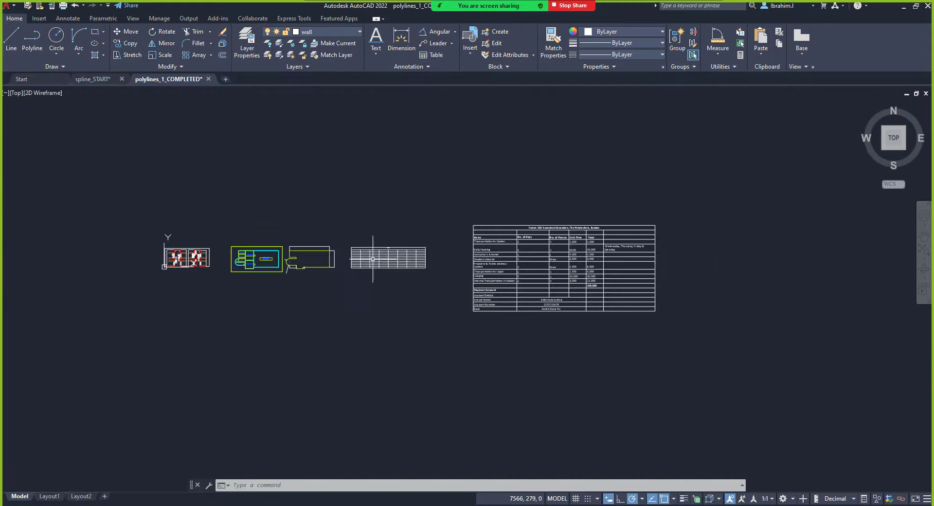
pyautogui.scroll(5, 646, 236)
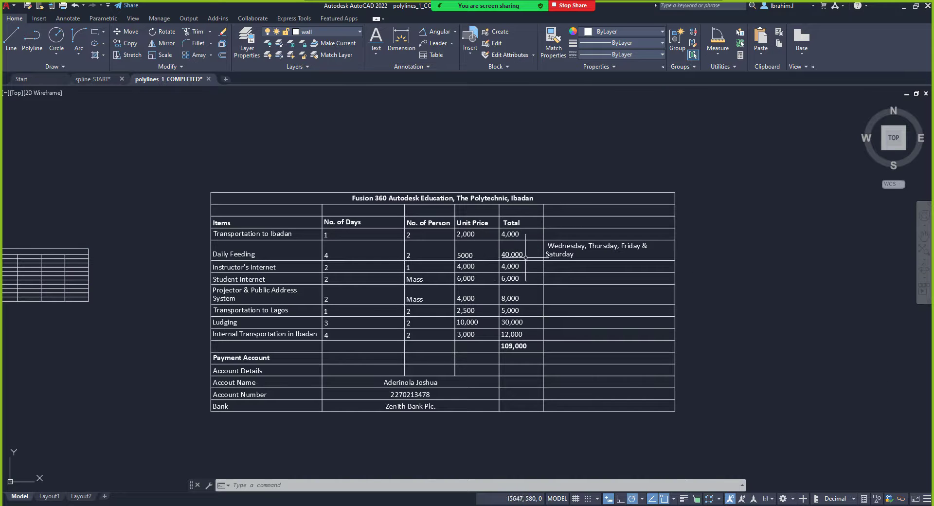
pyautogui.scroll(-12, 453, 292)
pyautogui.scroll(10, 452, 293)
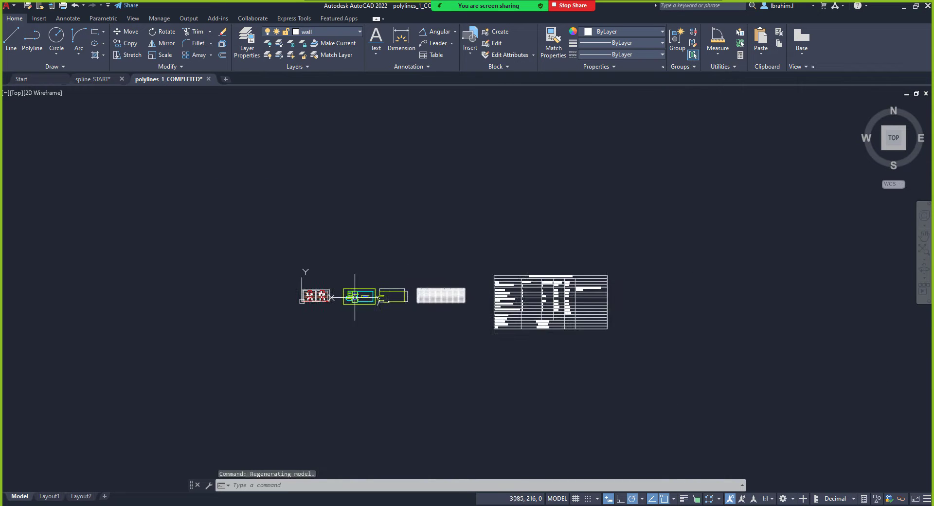
pyautogui.scroll(4, 539, 260)
pyautogui.scroll(-12, 321, 305)
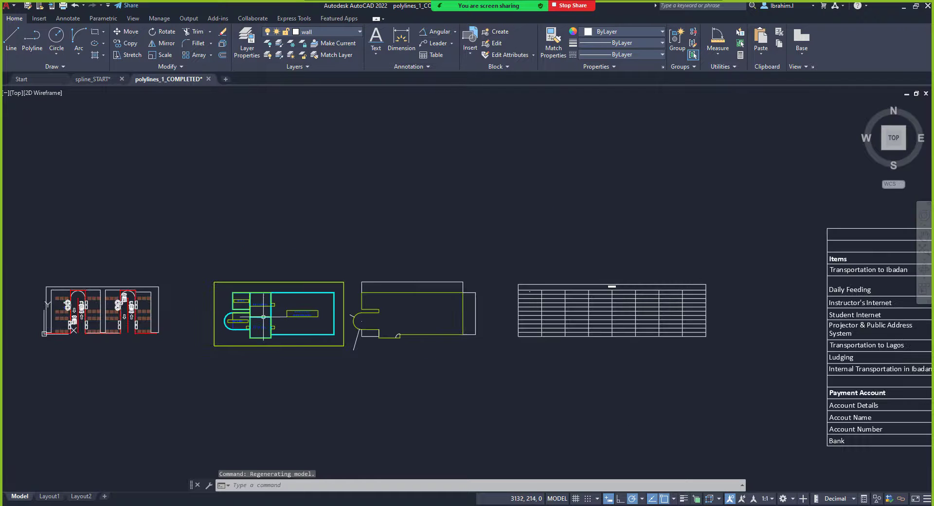
pyautogui.scroll(4, 552, 308)
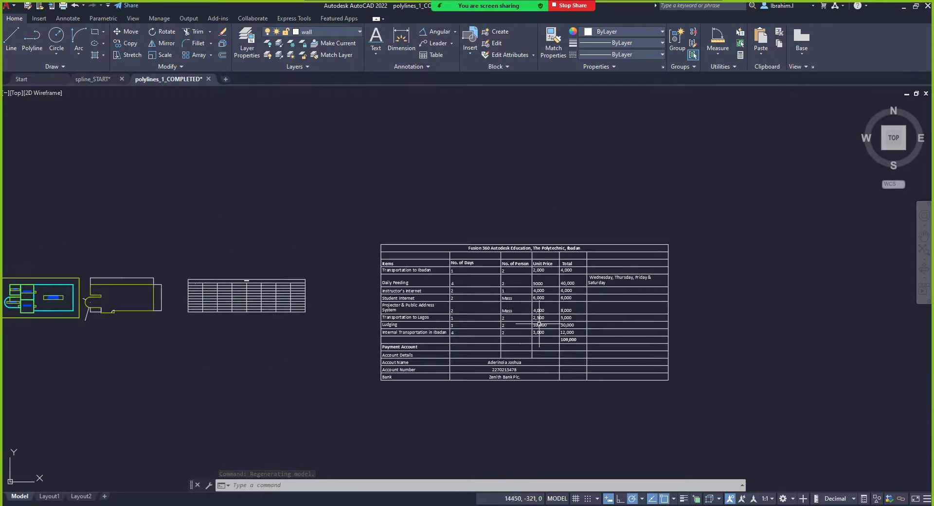
pyautogui.scroll(-6, 217, 337)
pyautogui.scroll(5, 217, 336)
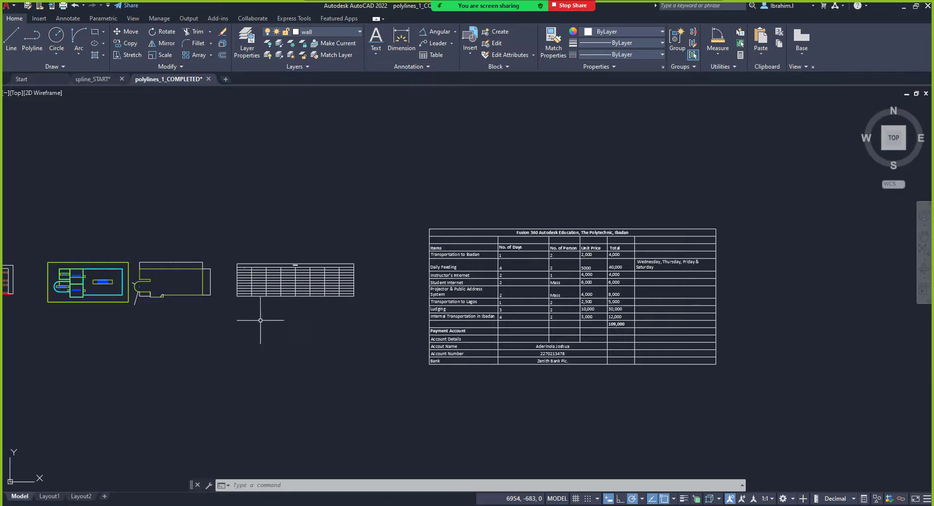
pyautogui.scroll(-5, 254, 323)
pyautogui.scroll(4, 272, 323)
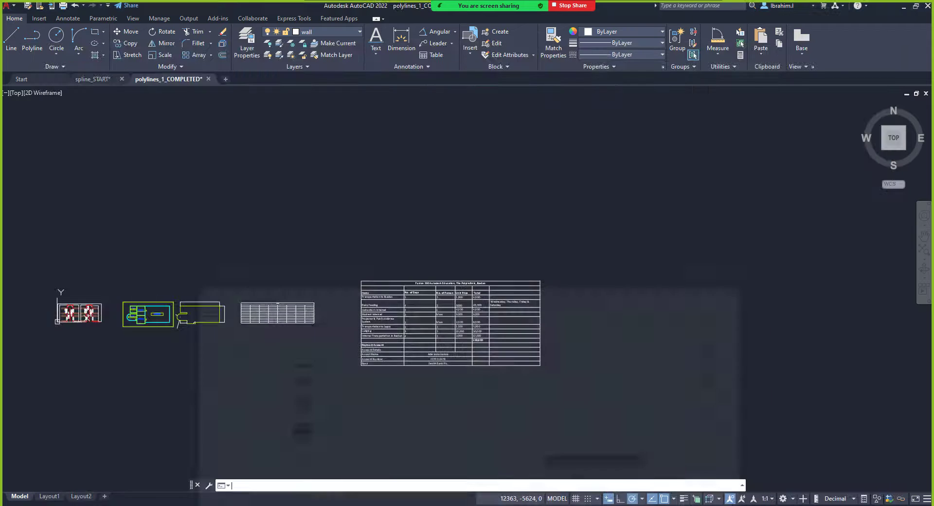
pyautogui.scroll(5, 404, 317)
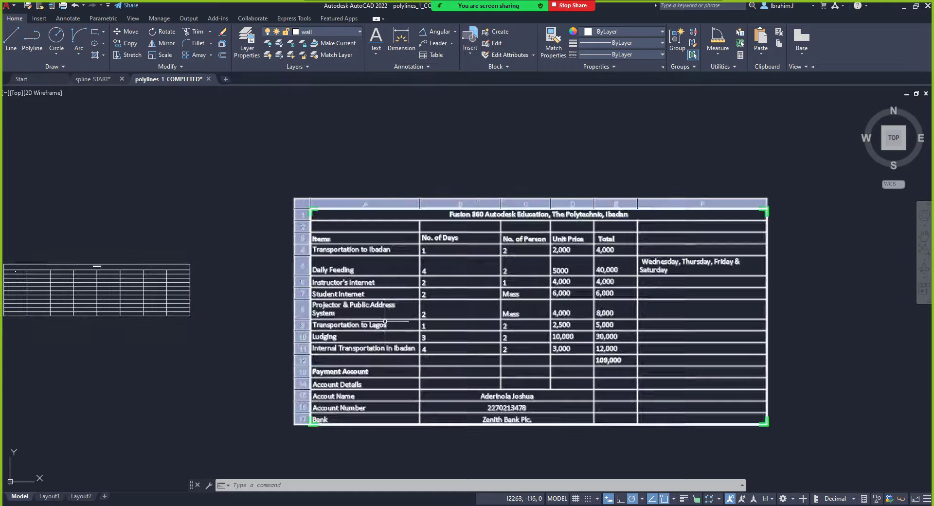
pyautogui.scroll(-4, 554, 329)
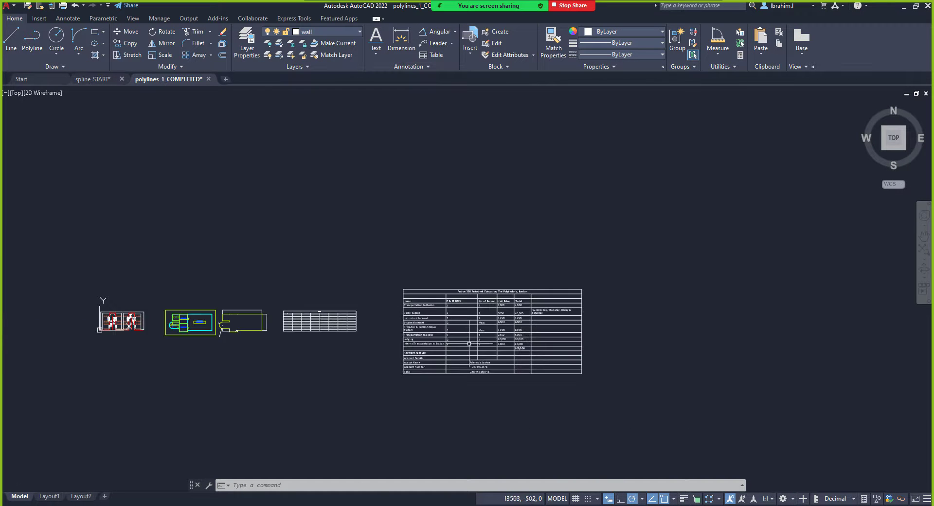
pyautogui.scroll(3, 267, 321)
pyautogui.scroll(-5, 256, 323)
pyautogui.scroll(4, 256, 323)
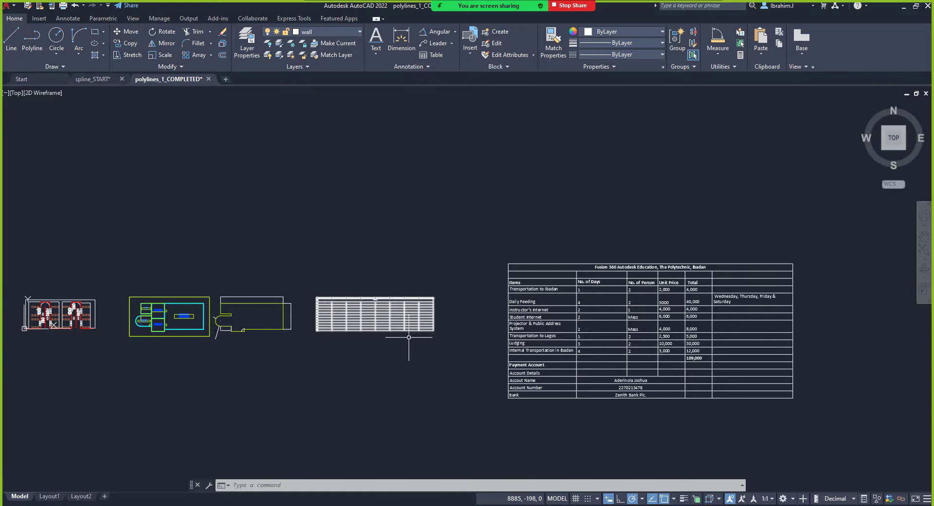
pyautogui.scroll(12, 399, 335)
pyautogui.scroll(-8, 414, 309)
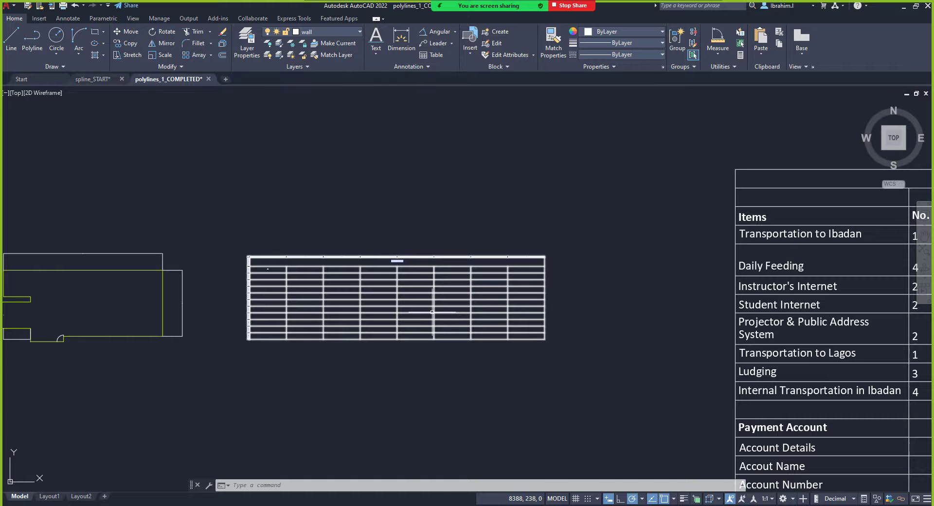
# Select the Work Day 3 table and pull its table-breaking grip a short distance below the bottom edge.
pyautogui.click(571, 351)
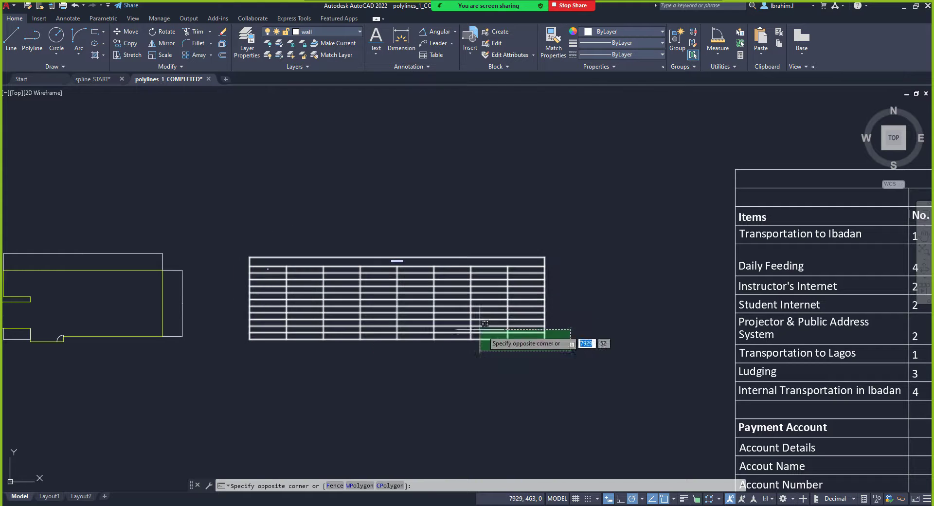
pyautogui.click(525, 343)
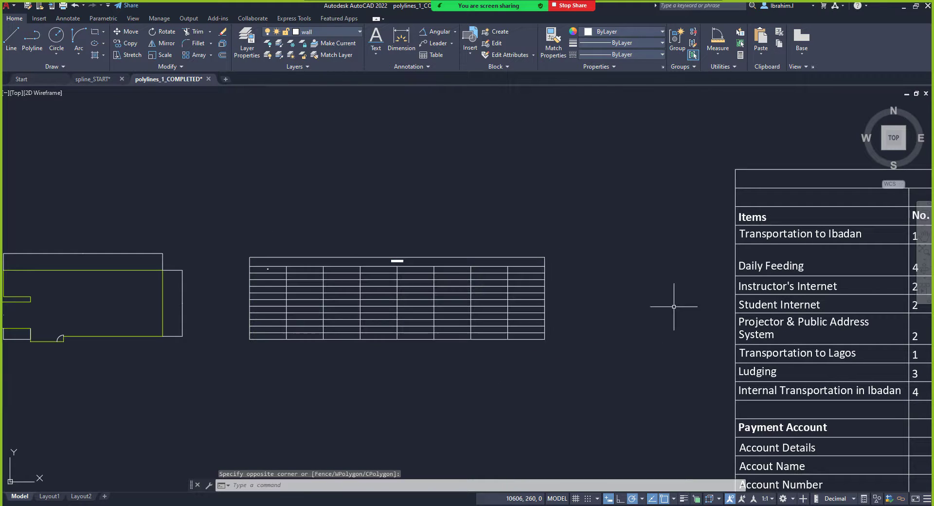
pyautogui.scroll(-6, 756, 311)
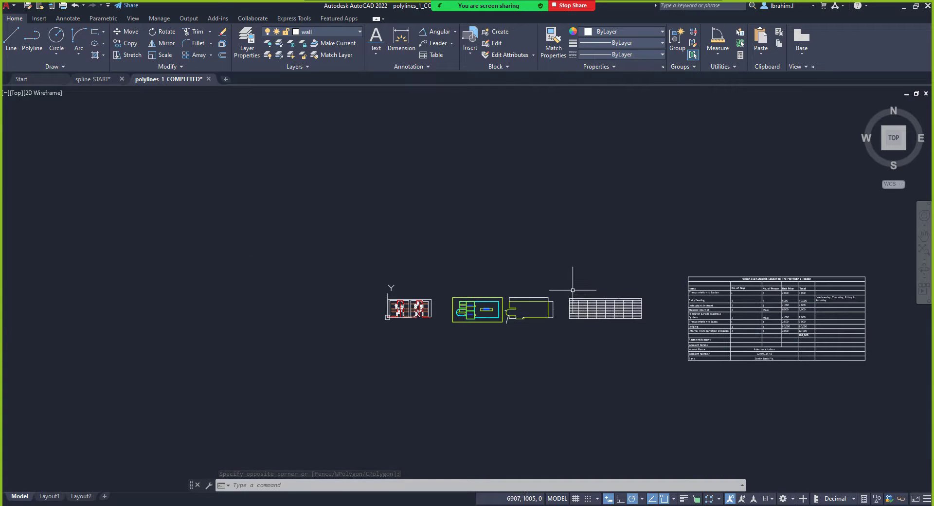
pyautogui.scroll(3, 642, 314)
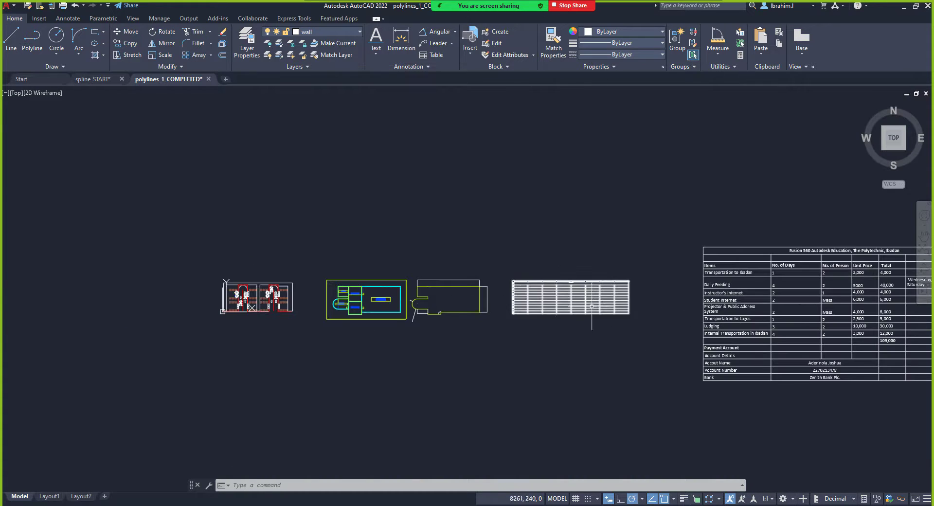
pyautogui.scroll(3, 595, 313)
pyautogui.click(383, 236)
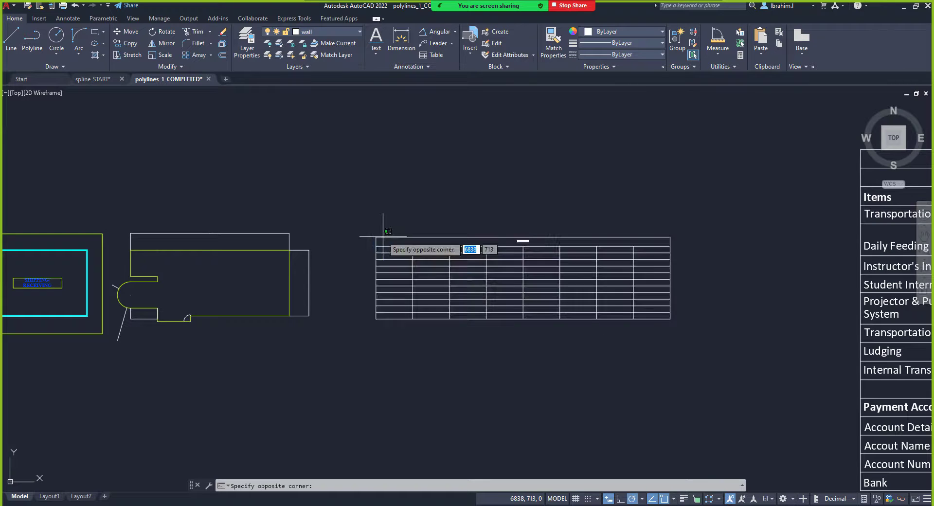
pyautogui.click(383, 236)
pyautogui.scroll(2, 523, 320)
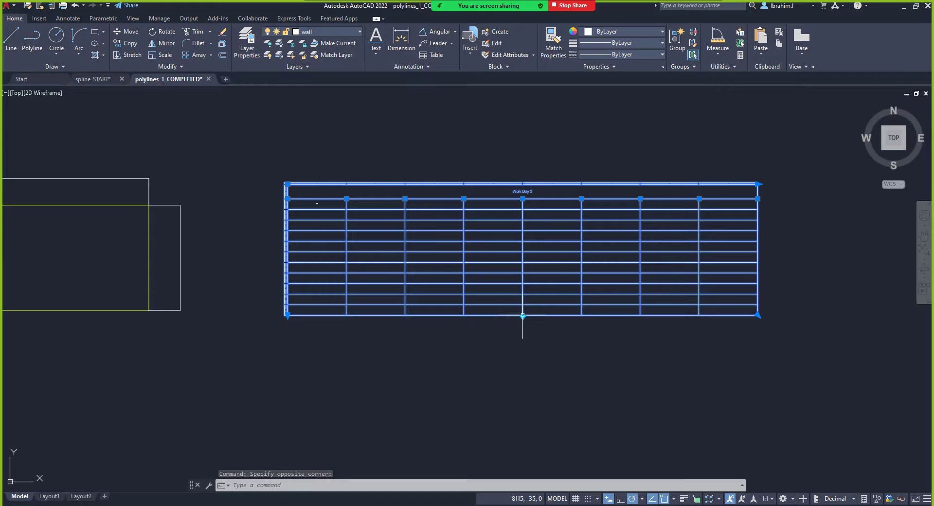
pyautogui.click(523, 317)
pyautogui.click(522, 365)
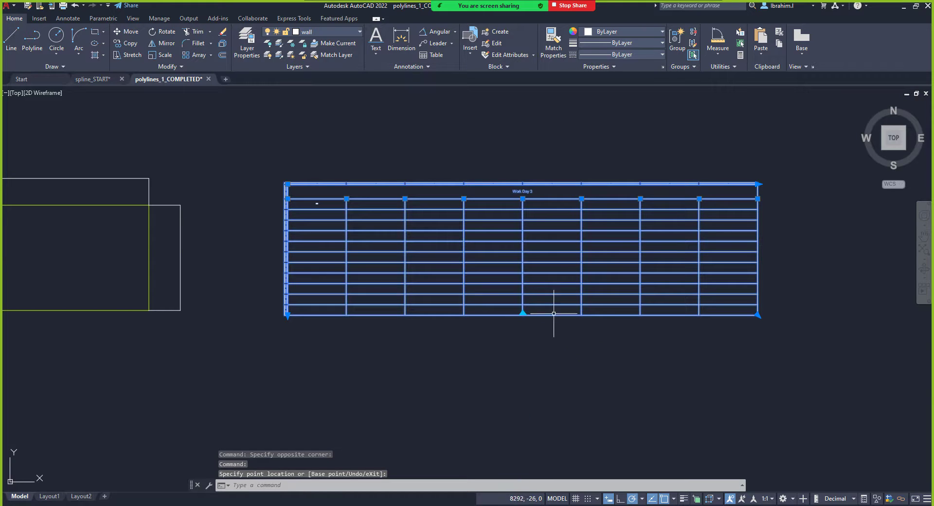
# Uniformly stretch the Work Day 3 table from its lower-right corner to about two and a half times its height and slightly wider.
pyautogui.click(758, 315)
pyautogui.scroll(-5, 664, 382)
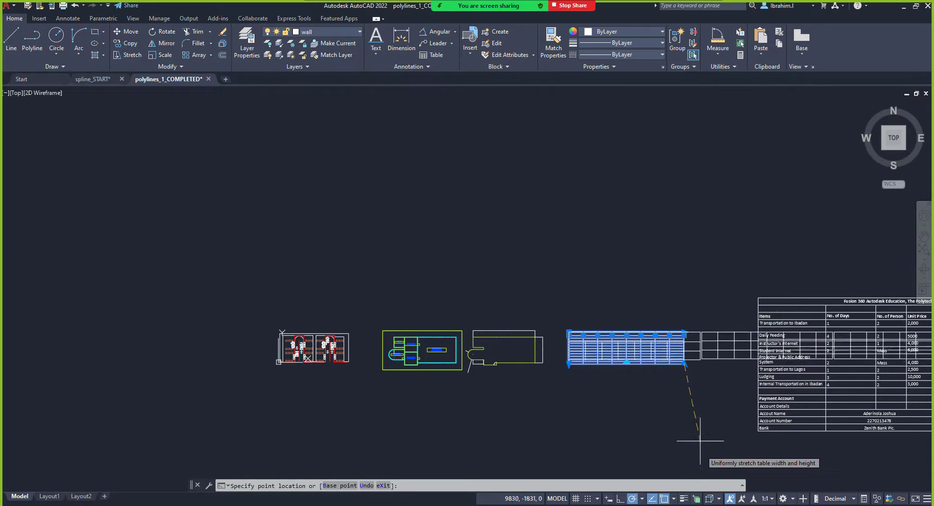
pyautogui.click(698, 415)
pyautogui.scroll(-4, 696, 413)
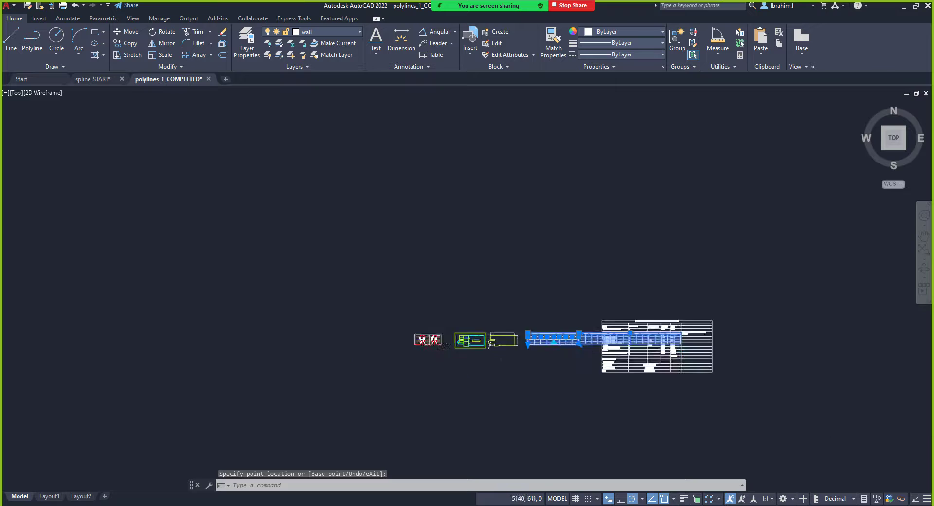
pyautogui.scroll(2, 687, 341)
pyautogui.click(688, 342)
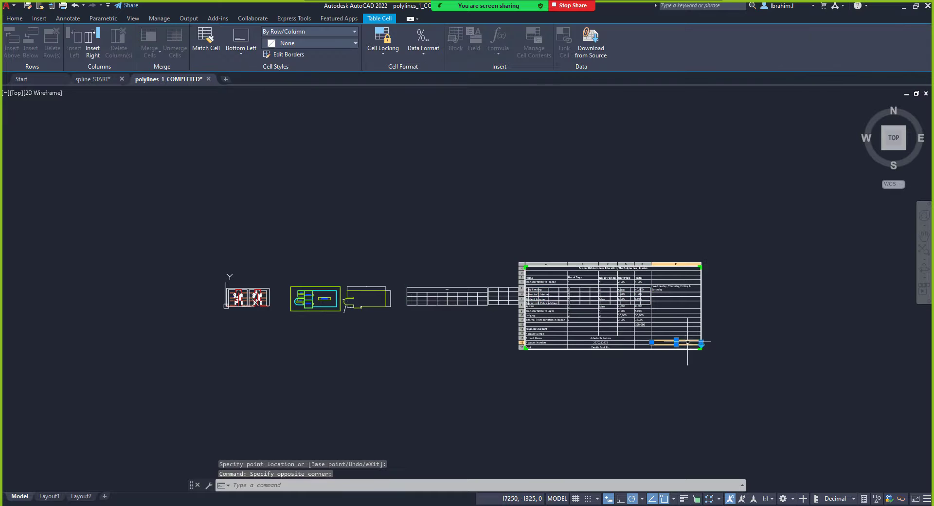
pyautogui.click(724, 366)
pyautogui.click(542, 263)
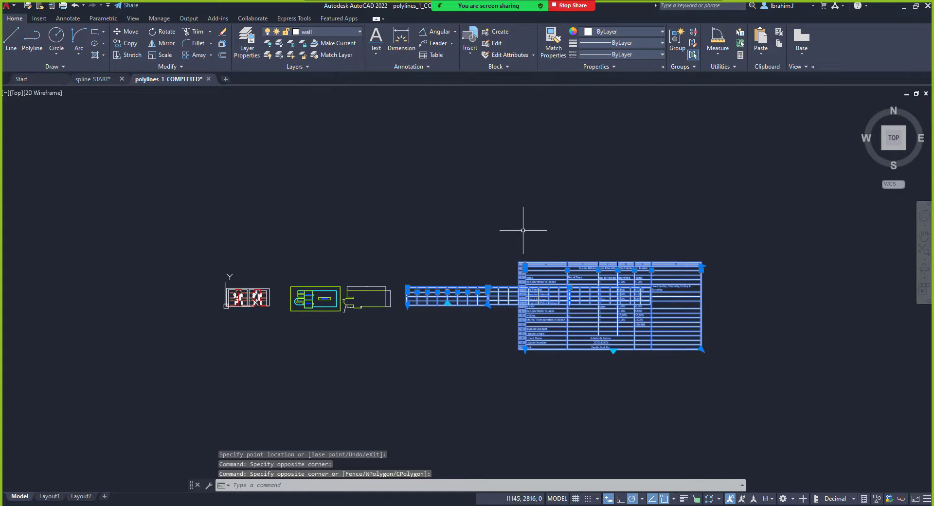
pyautogui.press('Escape')
# Move the linked table by its lower-right corner up and to the right, clear of the Work Day 3 table's overlapping parts.
pyautogui.click(511, 224)
pyautogui.click(750, 383)
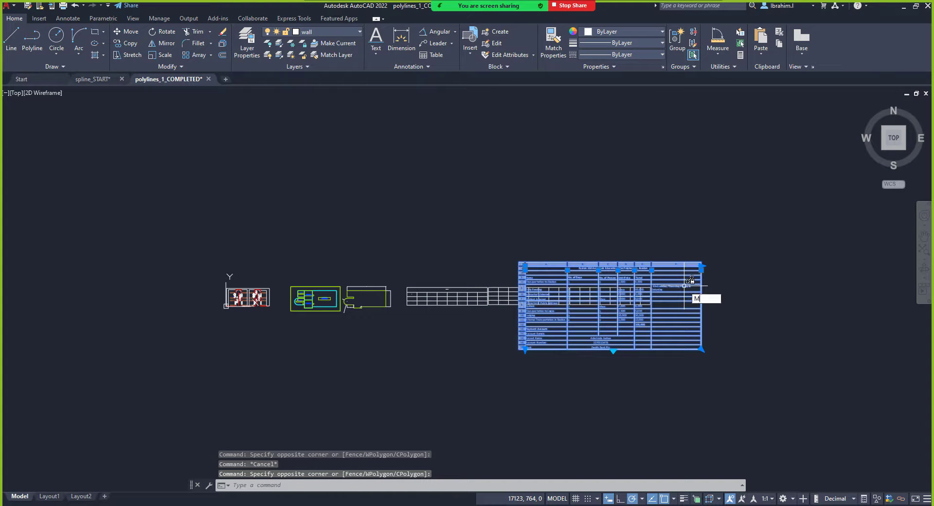
pyautogui.write('M')
pyautogui.press('Return')
pyautogui.click(701, 349)
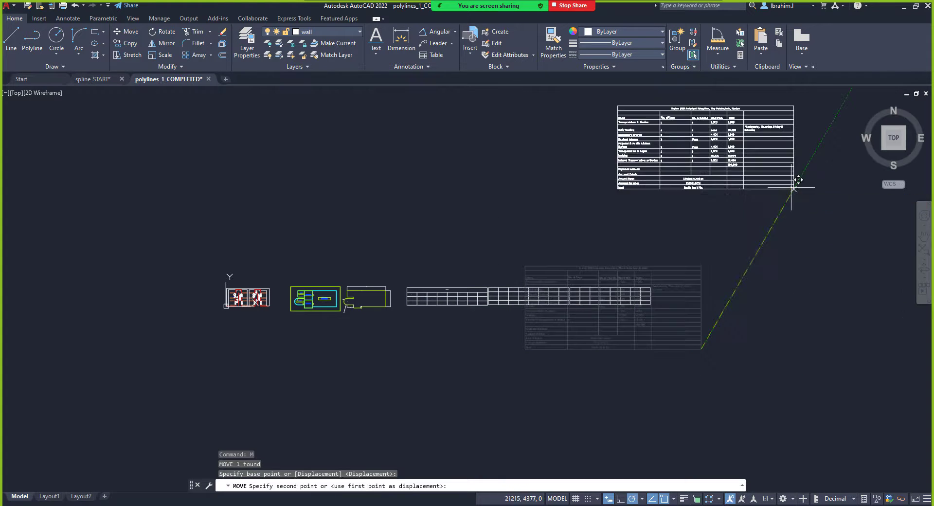
pyautogui.click(794, 188)
pyautogui.scroll(5, 464, 253)
pyautogui.scroll(-5, 477, 223)
pyautogui.scroll(4, 504, 253)
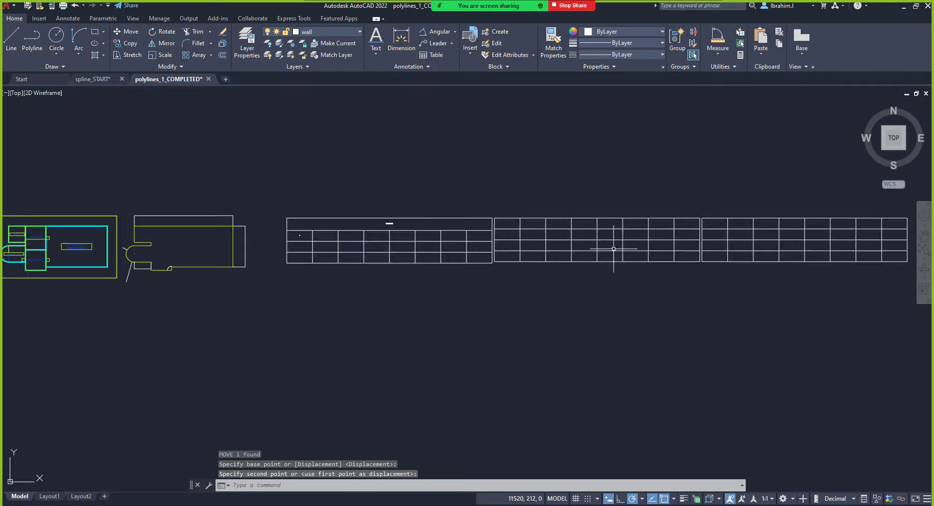
pyautogui.click(473, 230)
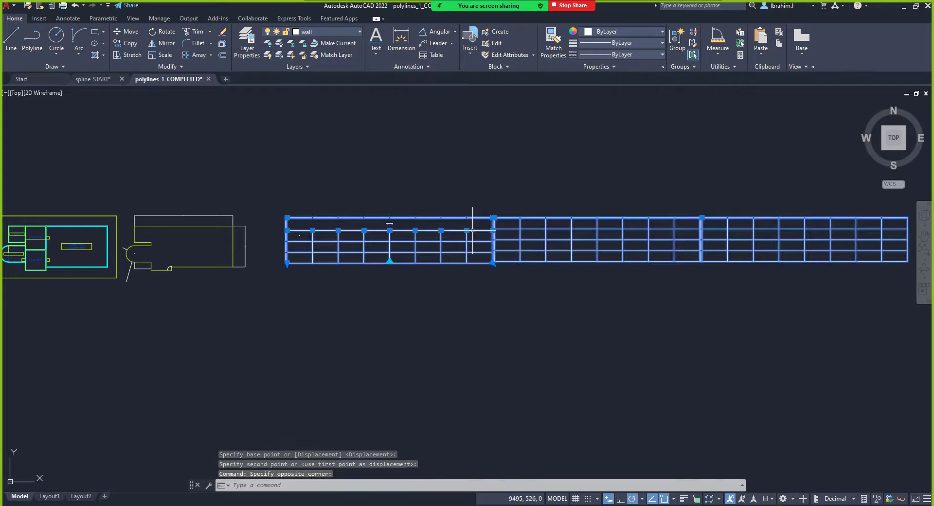
pyautogui.doubleClick(472, 230)
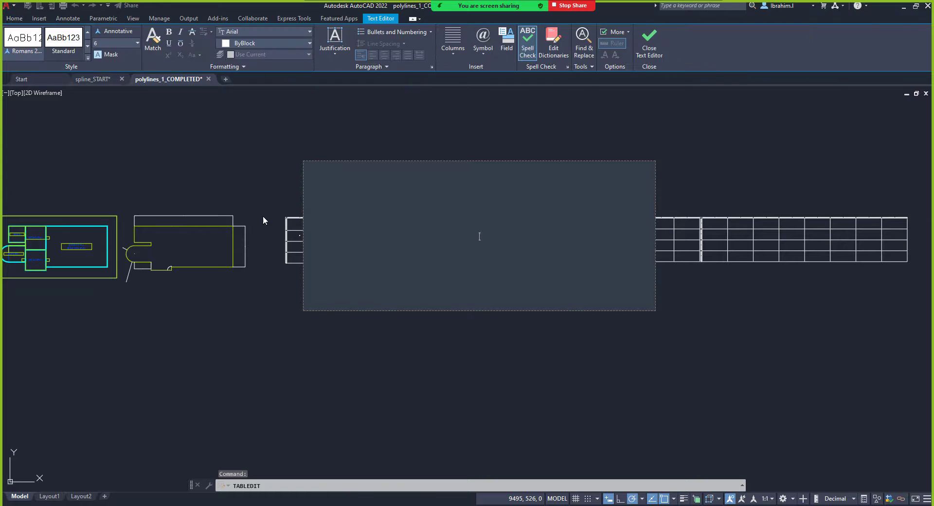
pyautogui.click(253, 200)
pyautogui.click(265, 196)
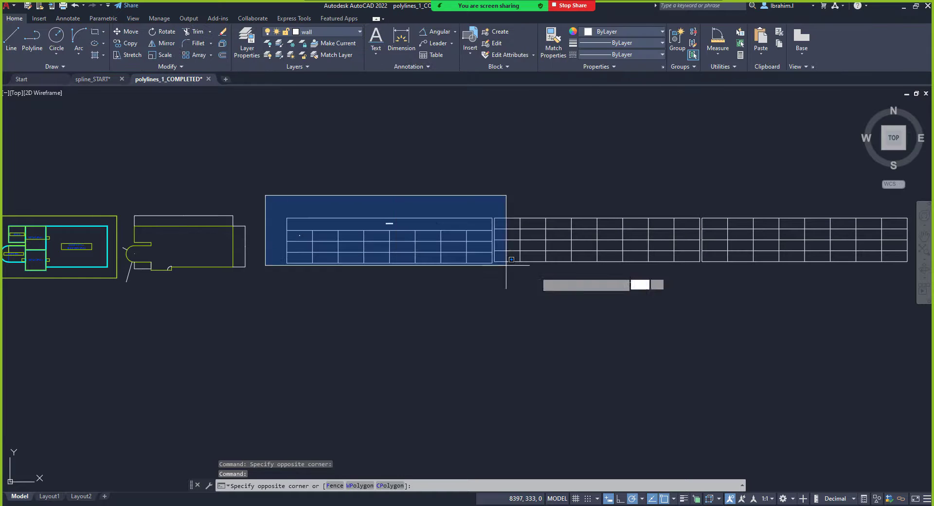
pyautogui.scroll(-4, 522, 262)
pyautogui.scroll(2, 513, 275)
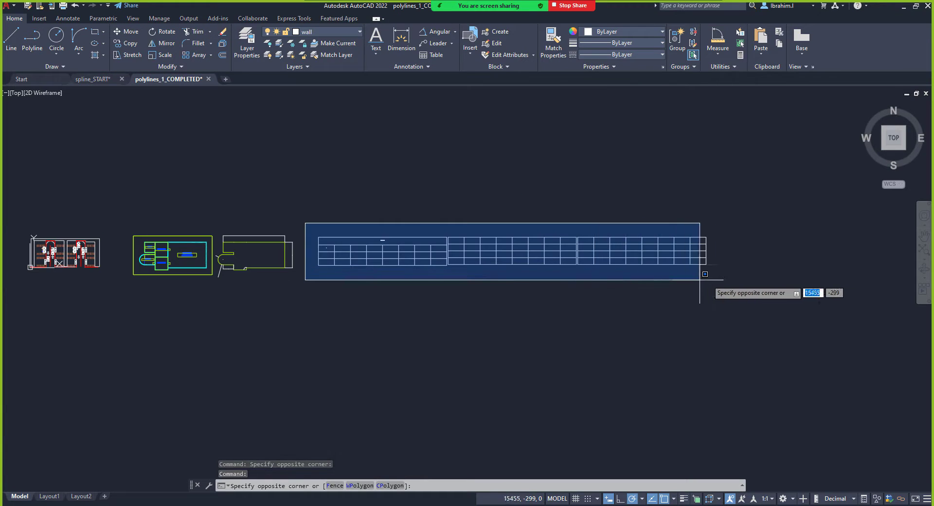
pyautogui.click(713, 280)
pyautogui.scroll(2, 463, 292)
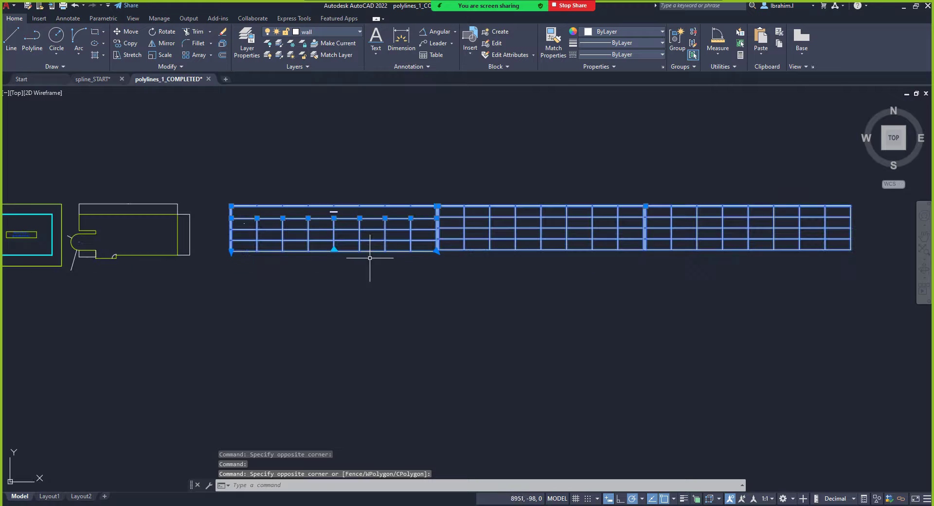
pyautogui.press('Escape')
# Increase the Work Day 3 table's breaking height past its last row so its side-by-side parts rejoin into one table.
pyautogui.click(334, 250)
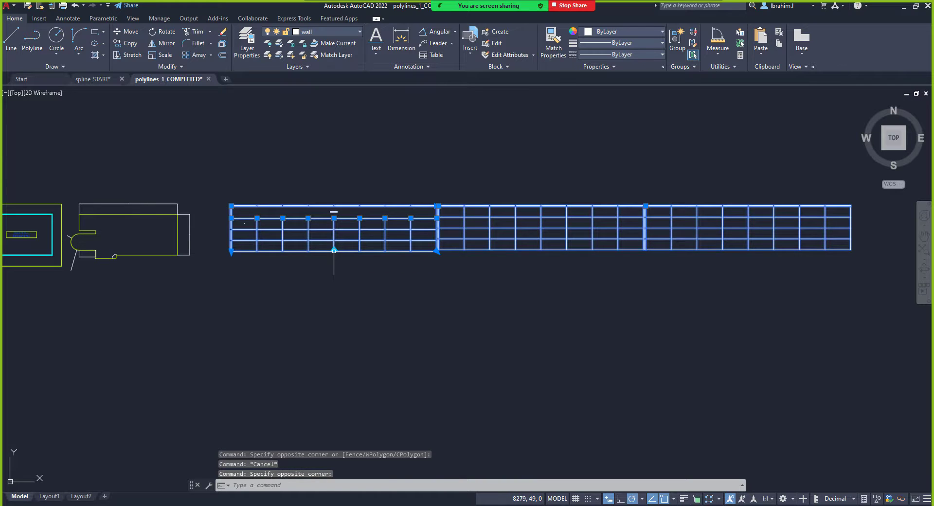
pyautogui.click(334, 250)
pyautogui.click(331, 387)
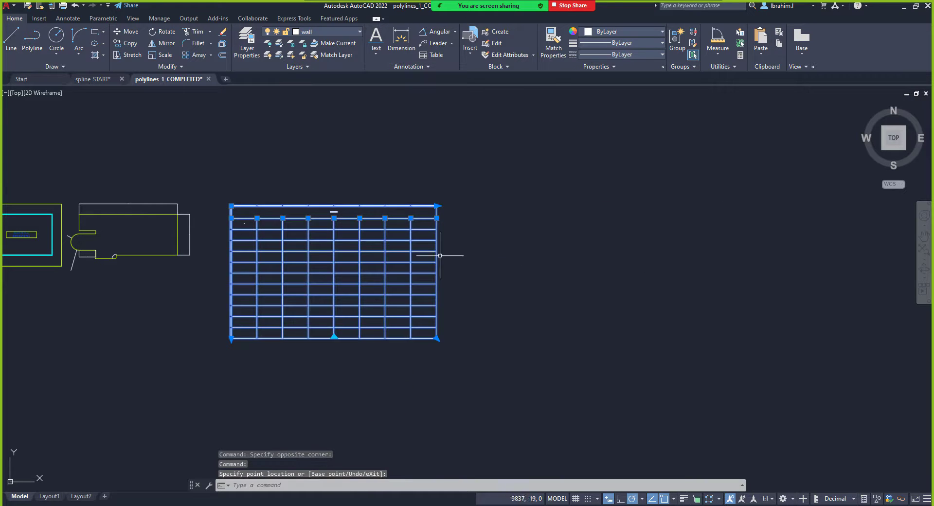
pyautogui.scroll(6, 253, 224)
pyautogui.scroll(-8, 261, 214)
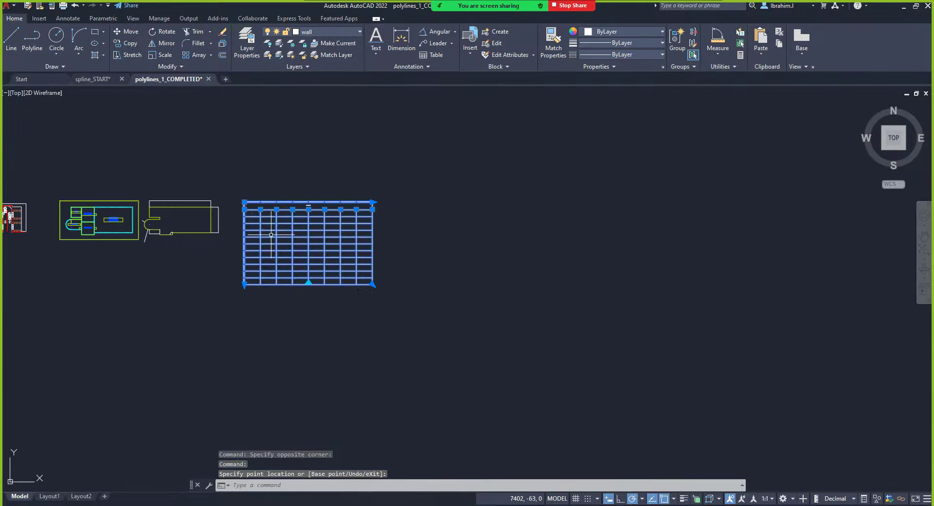
# Select the Work Day 3 table's S/N column (column A) and narrow it to about a third of the other columns' width.
pyautogui.scroll(4, 272, 233)
pyautogui.press('Escape')
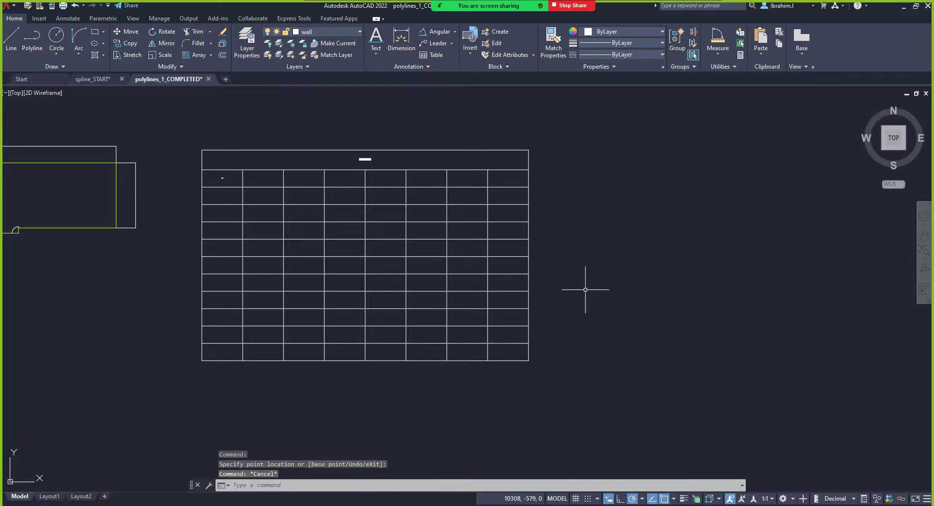
pyautogui.scroll(-6, 370, 341)
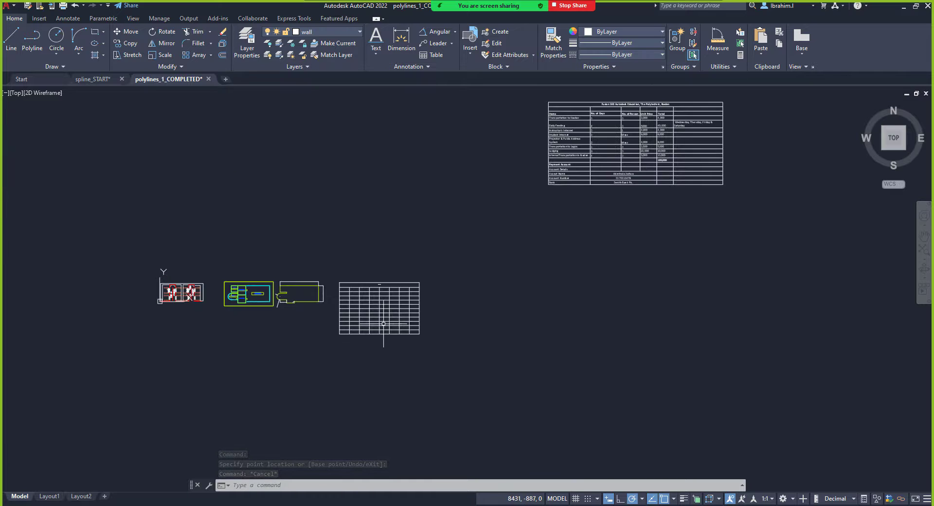
pyautogui.scroll(8, 355, 317)
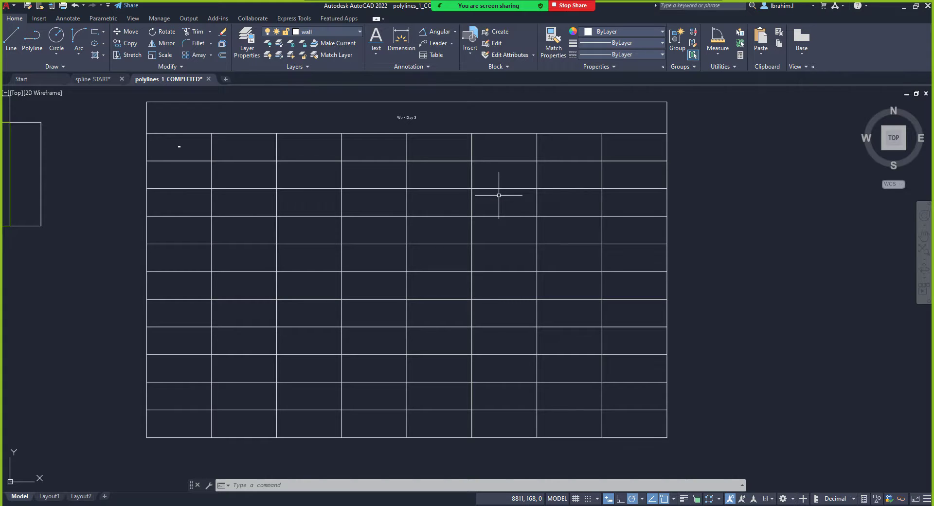
pyautogui.click(225, 125)
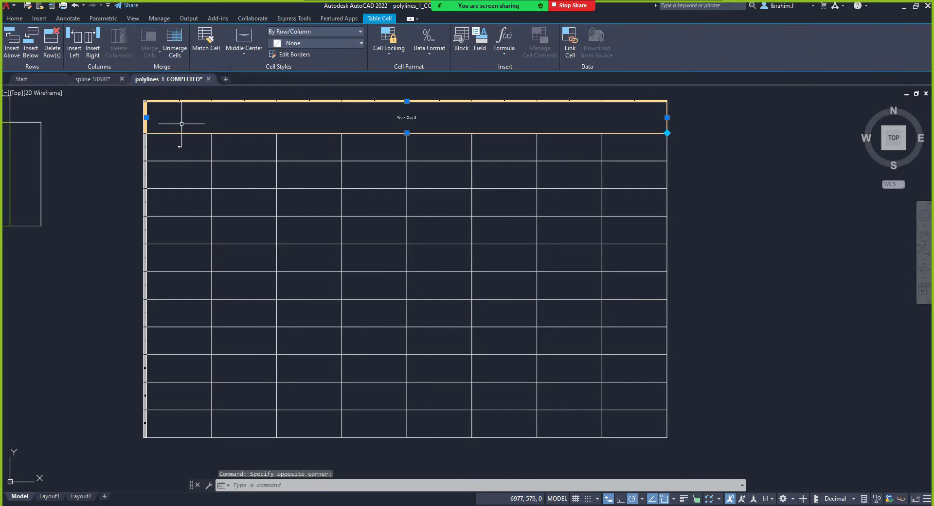
pyautogui.scroll(3, 180, 102)
pyautogui.click(178, 96)
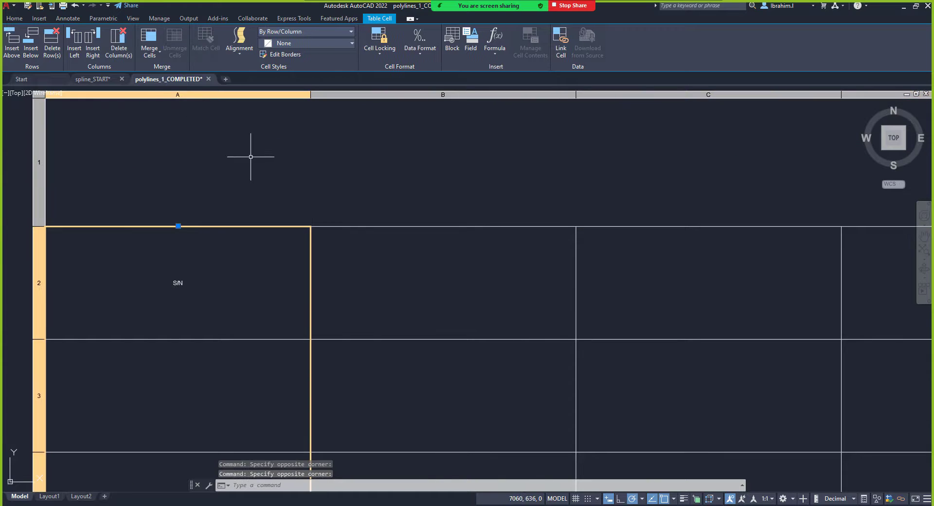
pyautogui.scroll(-4, 270, 173)
pyautogui.scroll(-5, 287, 229)
pyautogui.scroll(5, 279, 287)
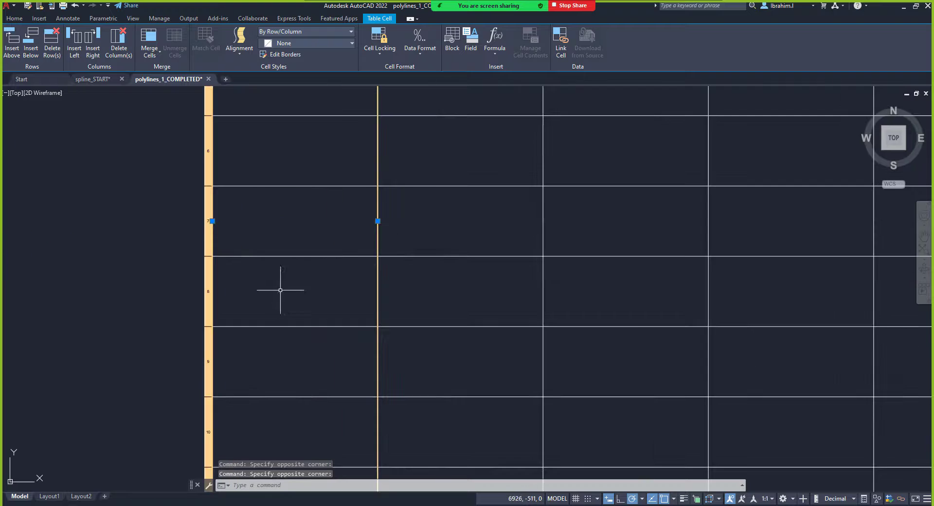
pyautogui.scroll(-4, 319, 248)
pyautogui.scroll(3, 331, 241)
pyautogui.click(340, 240)
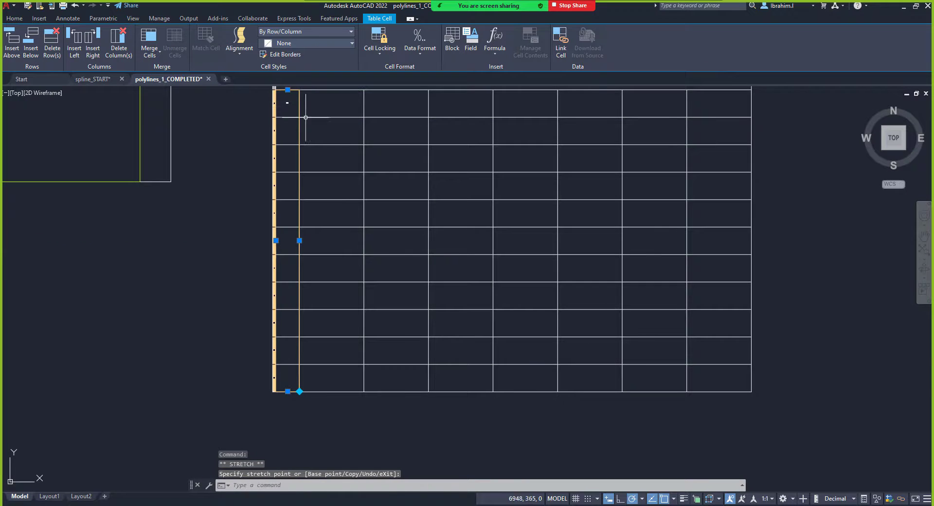
# Narrow the S/N column slightly further, to about a quarter of the other columns' width.
pyautogui.scroll(8, 293, 108)
pyautogui.scroll(-10, 237, 161)
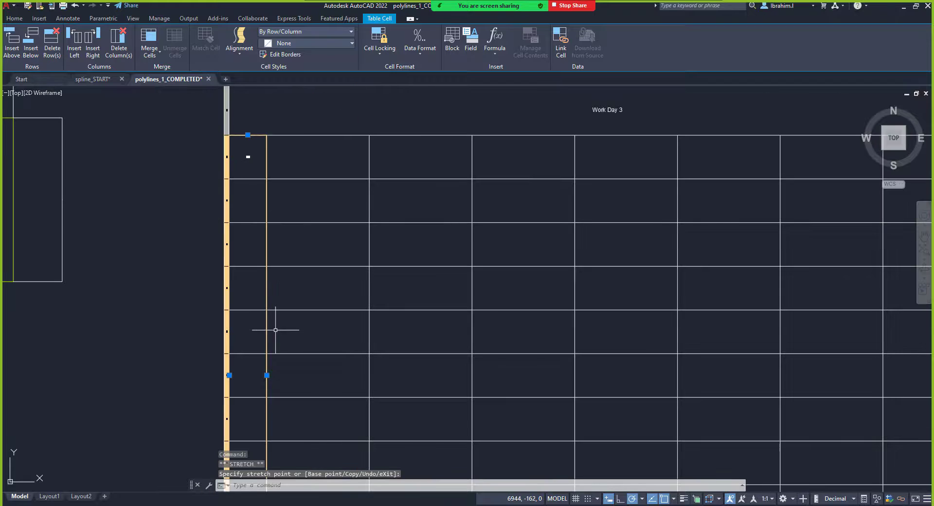
pyautogui.click(267, 376)
pyautogui.click(257, 375)
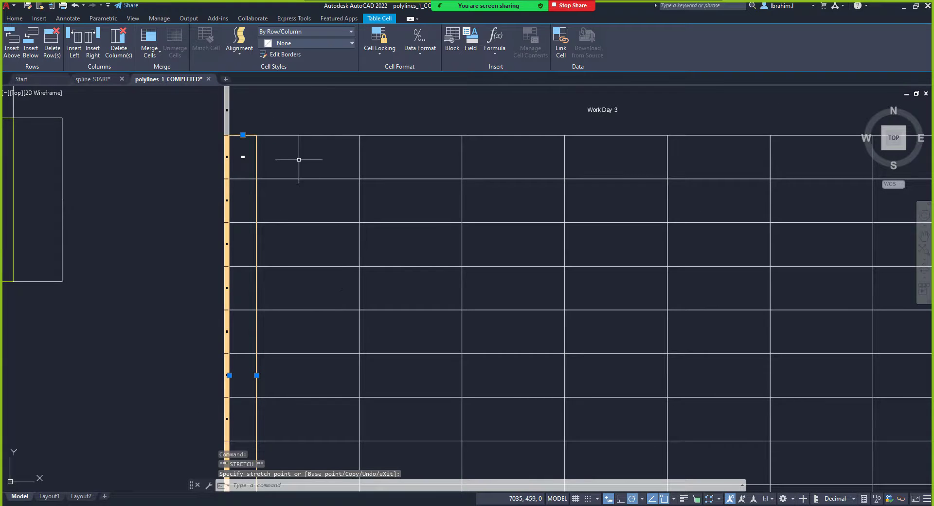
pyautogui.scroll(-4, 298, 159)
pyautogui.scroll(4, 292, 169)
pyautogui.click(278, 173)
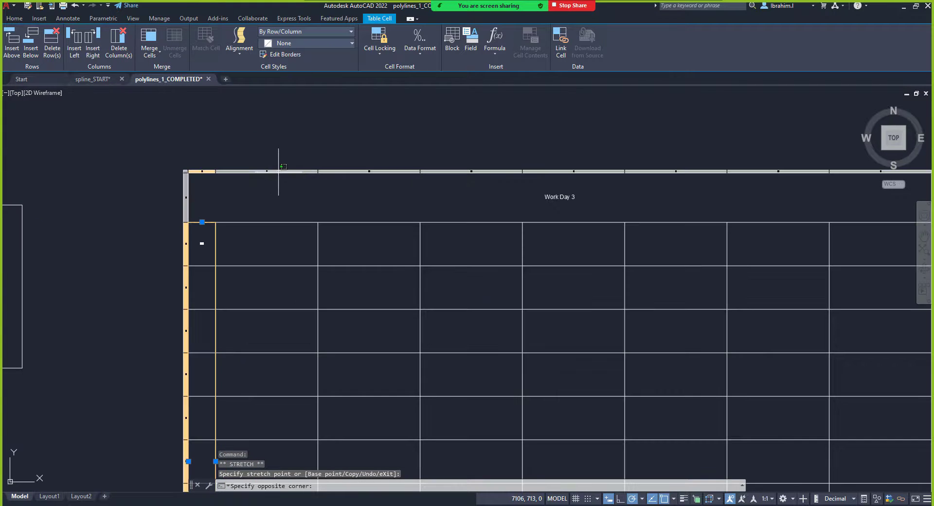
pyautogui.scroll(-4, 318, 258)
pyautogui.click(318, 338)
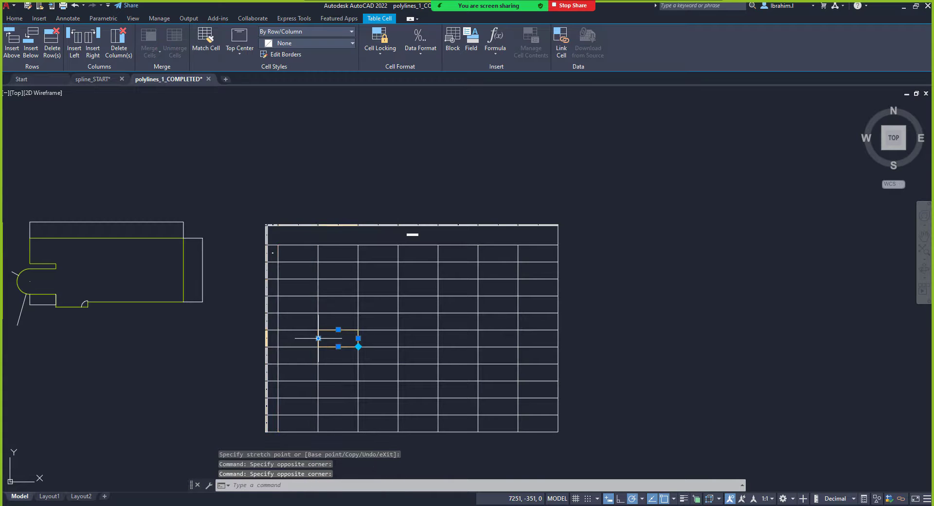
pyautogui.click(318, 338)
pyautogui.press('Escape')
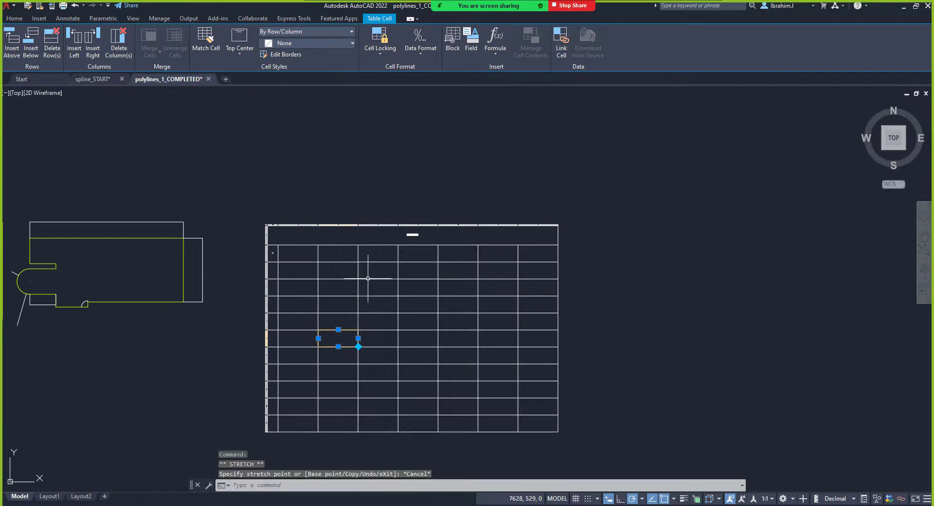
# Widen column B of the Work Day 3 table to a little over three times its width, then deselect the table.
pyautogui.scroll(5, 294, 225)
pyautogui.click(299, 224)
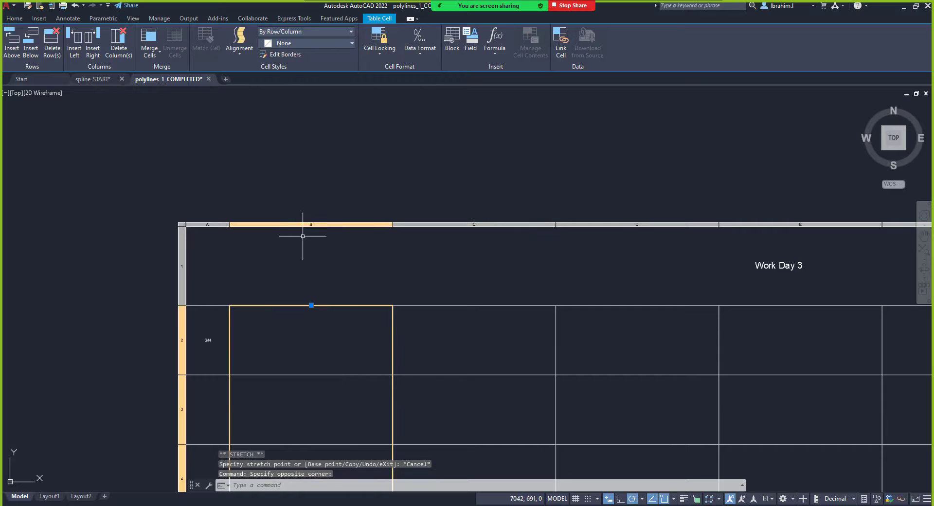
pyautogui.scroll(-8, 310, 272)
pyautogui.scroll(5, 317, 297)
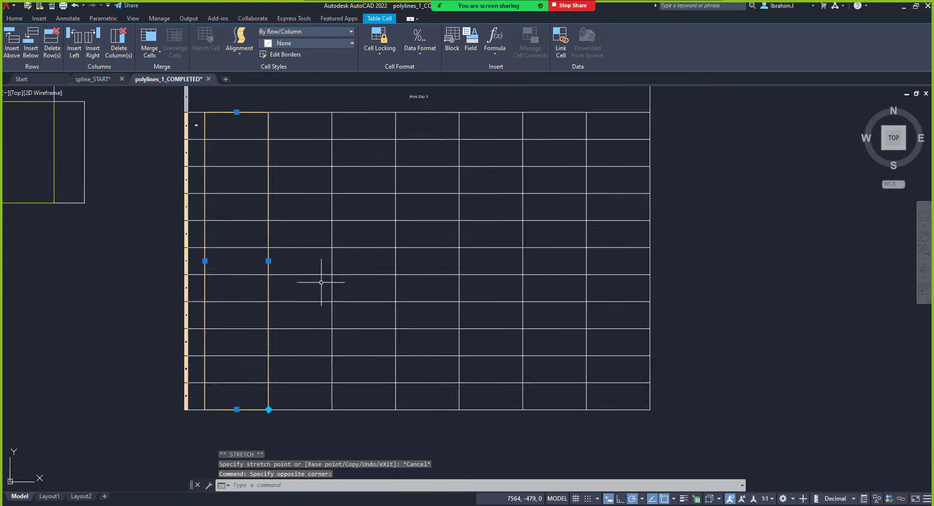
pyautogui.click(269, 261)
pyautogui.click(419, 262)
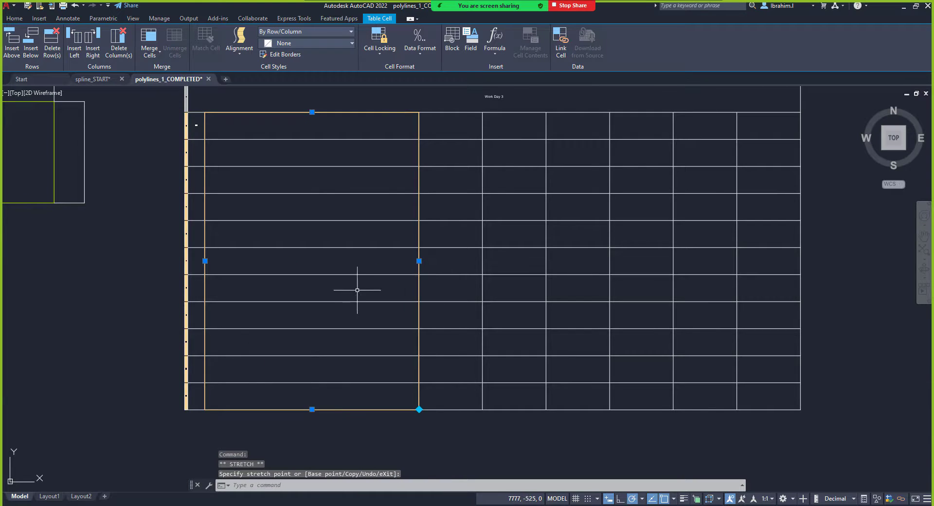
pyautogui.scroll(-8, 357, 290)
pyautogui.scroll(6, 372, 266)
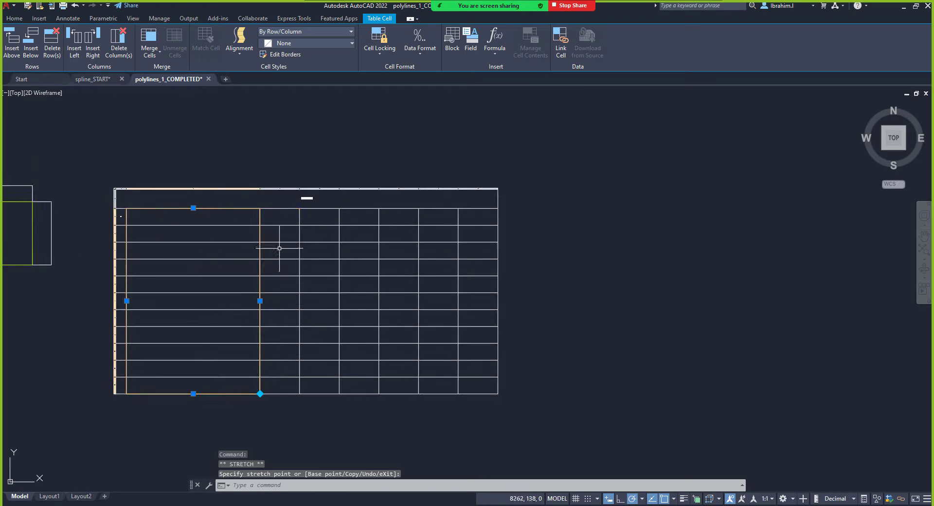
pyautogui.press('Escape')
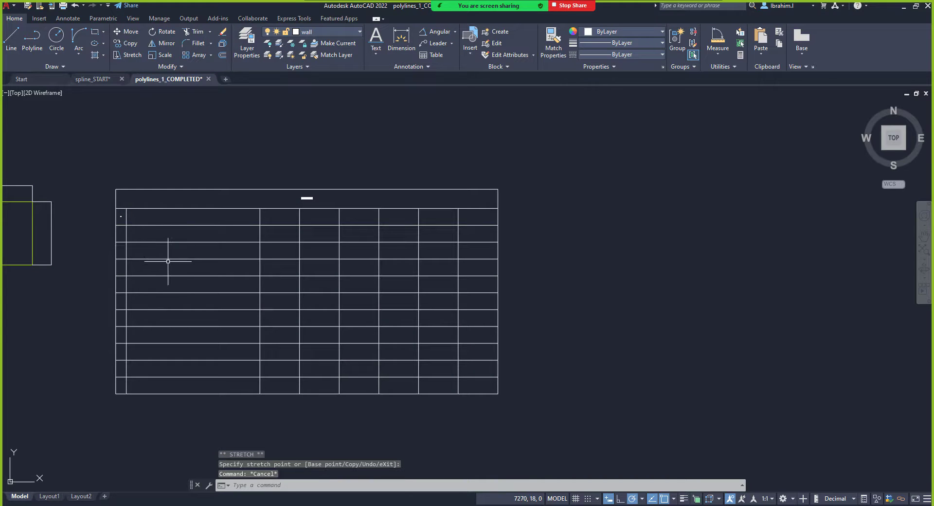
pyautogui.scroll(-4, 538, 248)
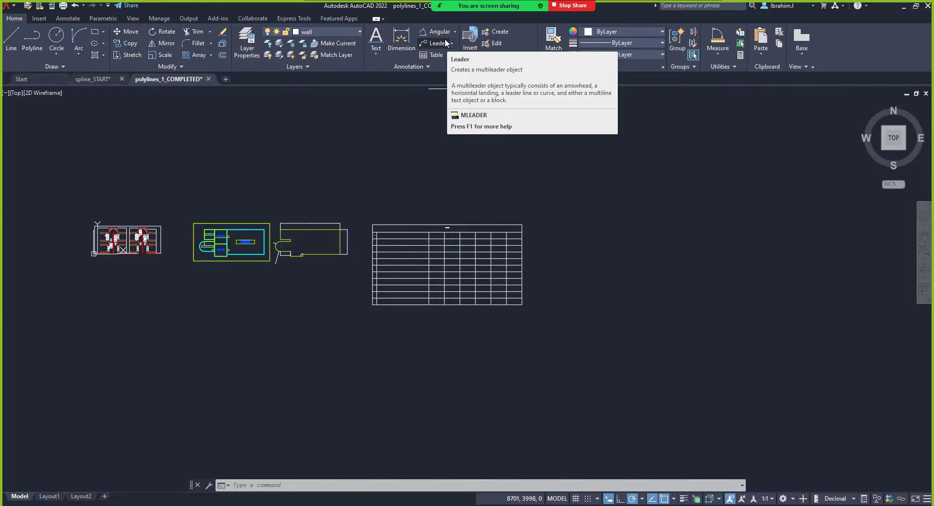
pyautogui.scroll(4, 424, 251)
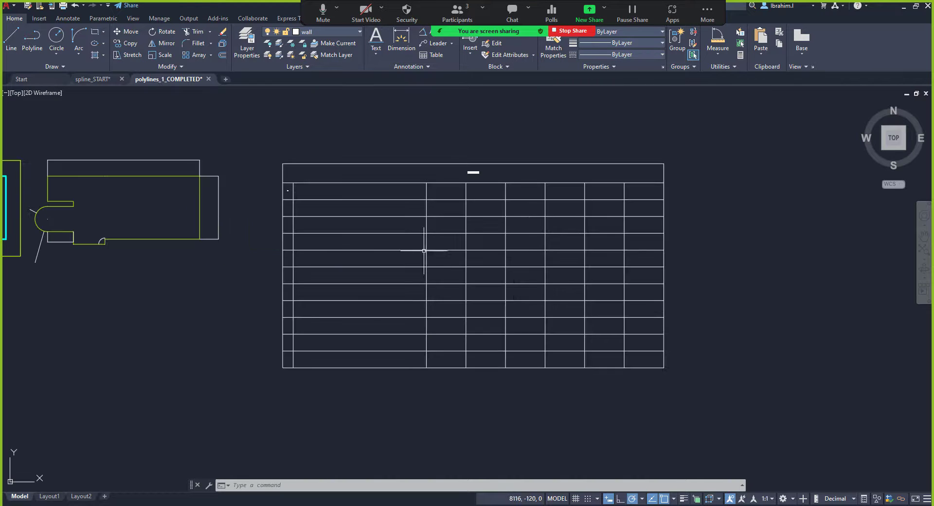
pyautogui.scroll(4, 443, 195)
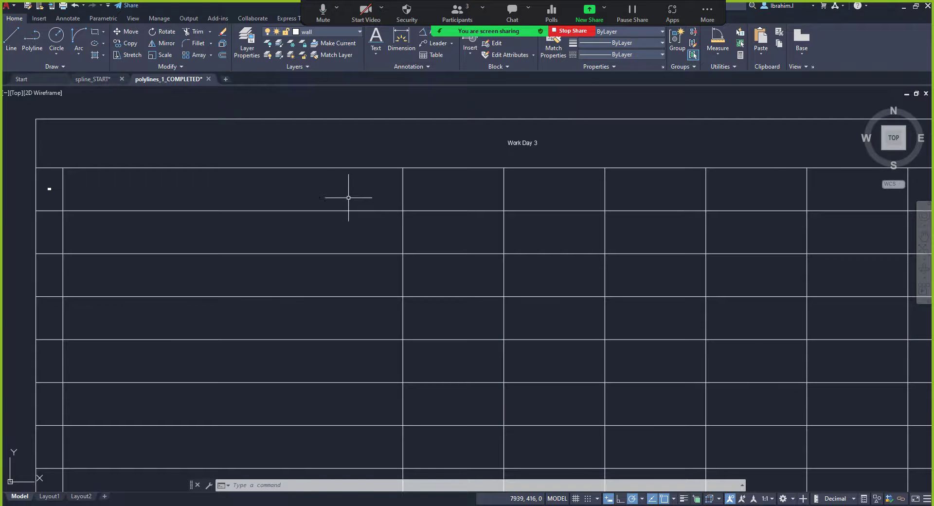
pyautogui.scroll(-4, 349, 197)
pyautogui.scroll(4, 234, 192)
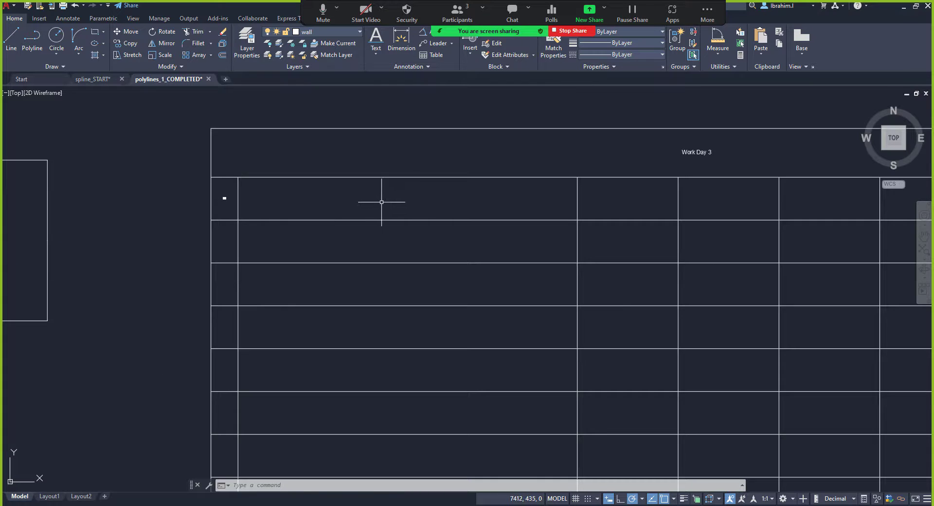
pyautogui.scroll(-5, 440, 191)
pyautogui.scroll(5, 432, 205)
pyautogui.scroll(-3, 475, 205)
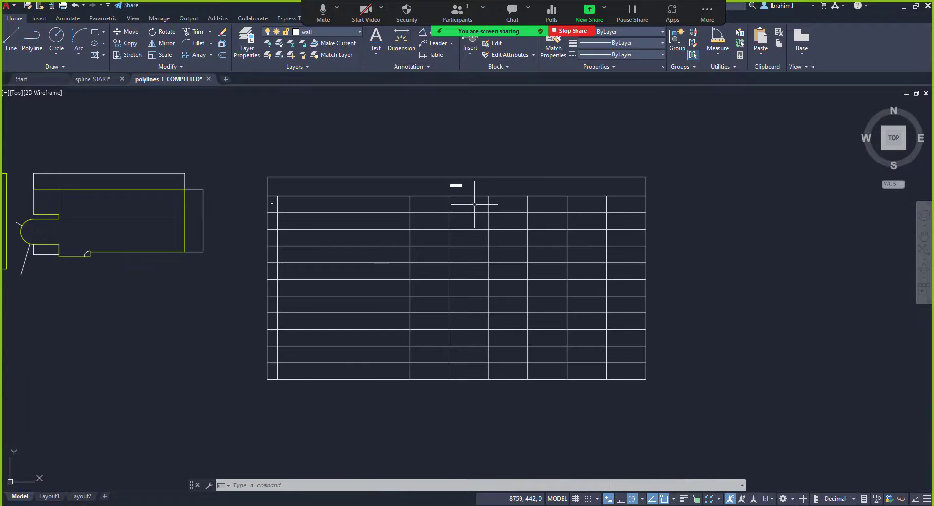
pyautogui.scroll(2, 535, 201)
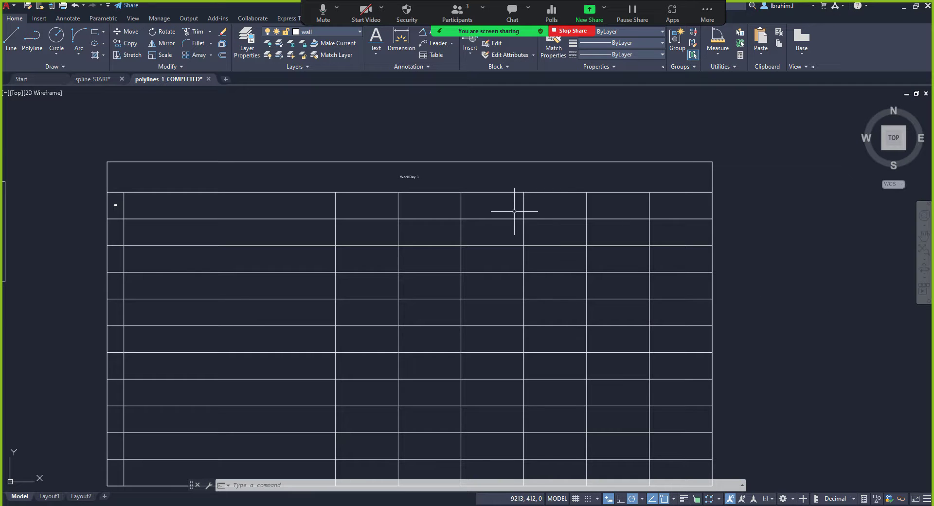
pyautogui.scroll(-4, 518, 213)
pyautogui.scroll(4, 516, 216)
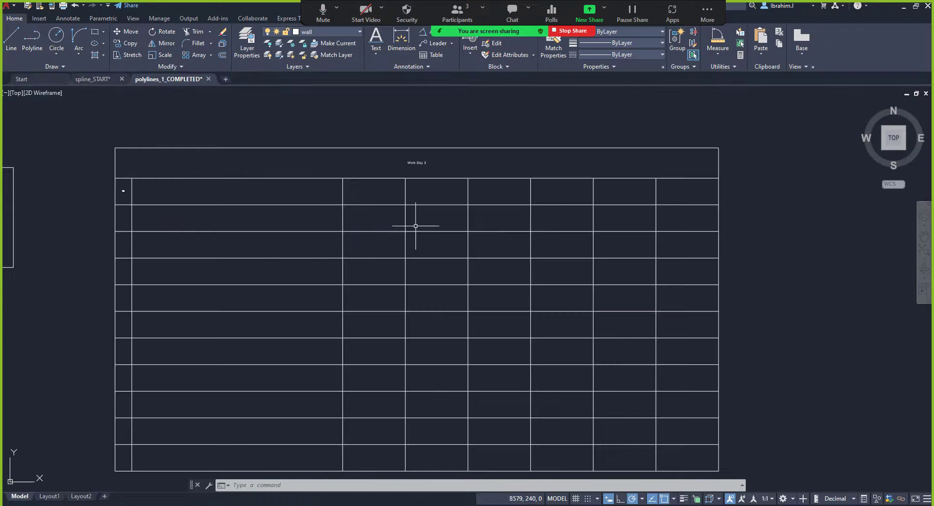
pyautogui.scroll(-3, 444, 244)
pyautogui.scroll(4, 444, 244)
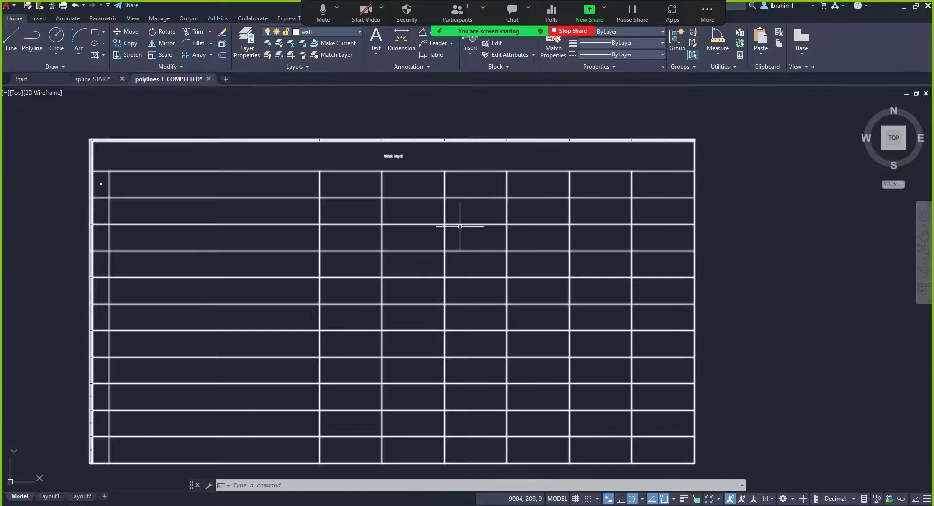
pyautogui.scroll(-4, 475, 225)
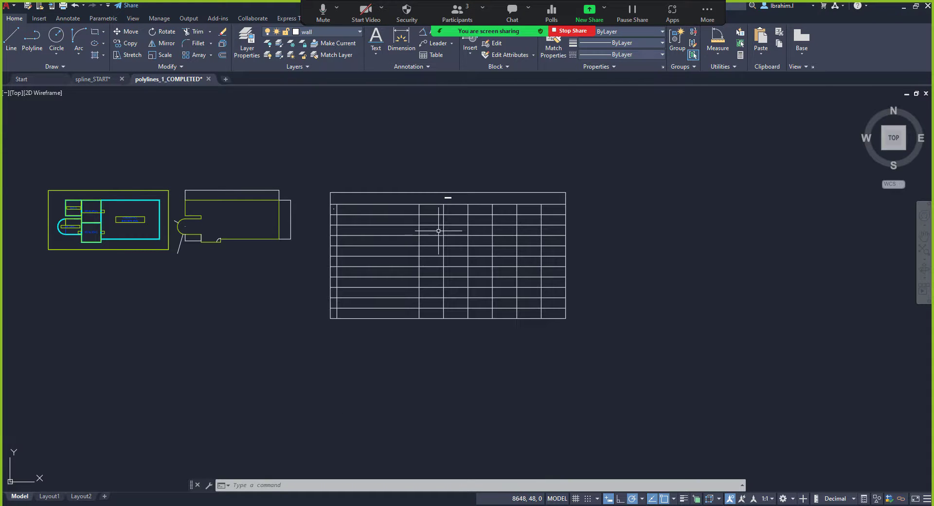
pyautogui.scroll(2, 429, 230)
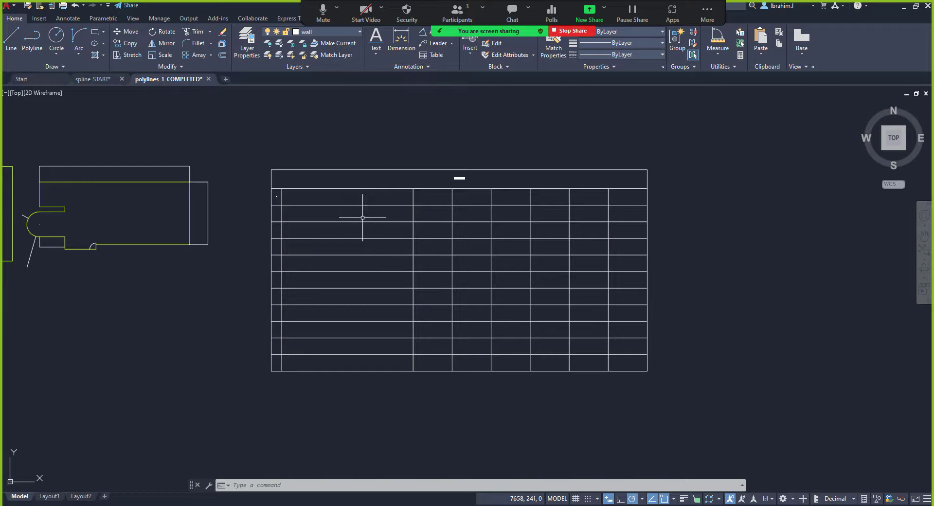
pyautogui.scroll(-4, 431, 170)
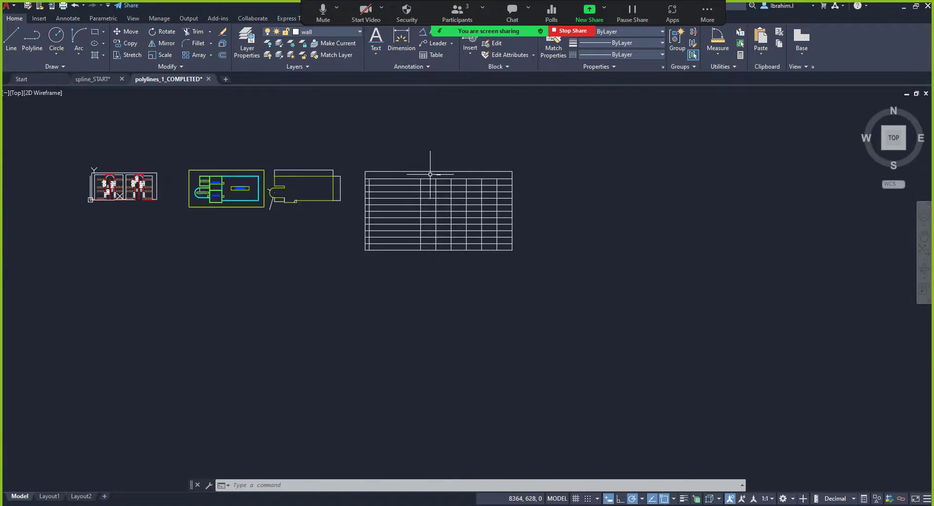